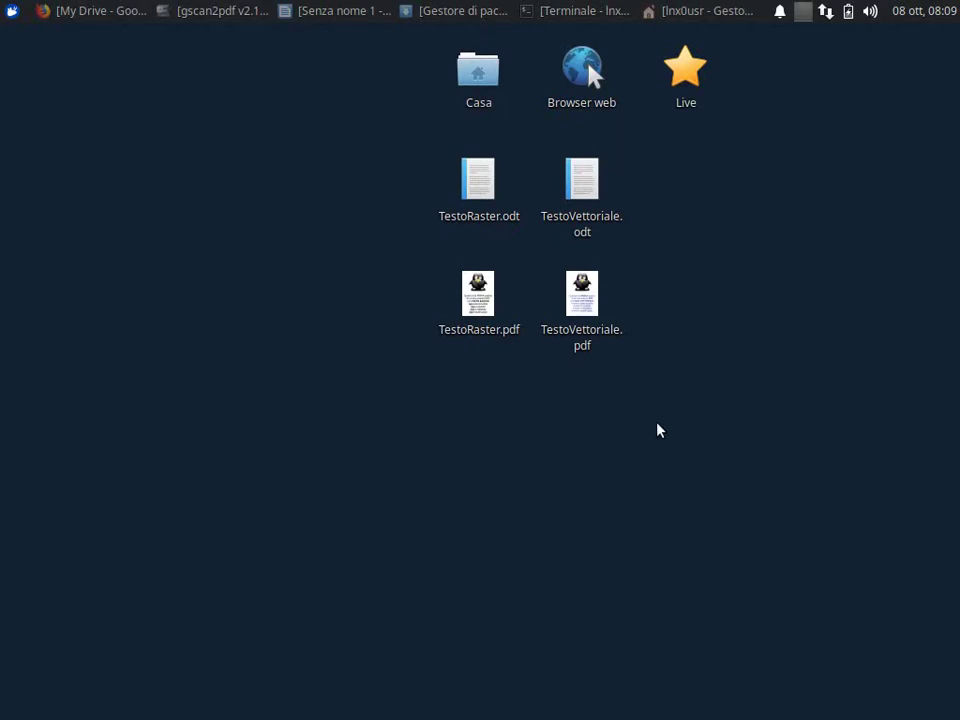
Open TestoVettoriale.pdf from the desktop and try selecting the text below the penguin on page 1, leaving nothing selected
double_click(586, 322)
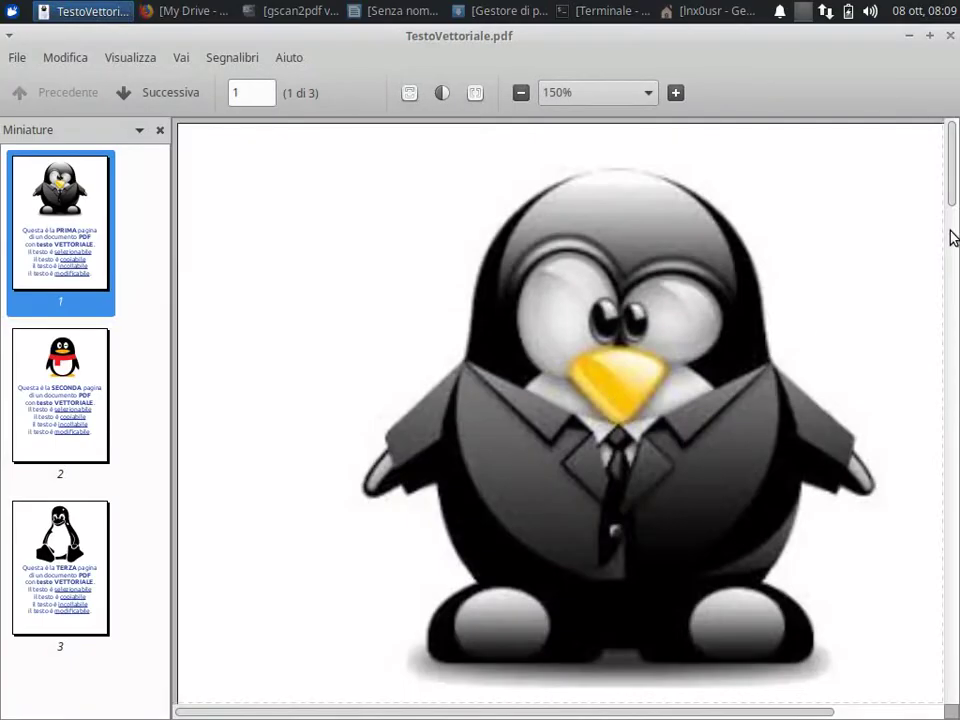
left_click_drag(951, 180, 938, 258)
left_click_drag(279, 230, 454, 303)
right_click(454, 303)
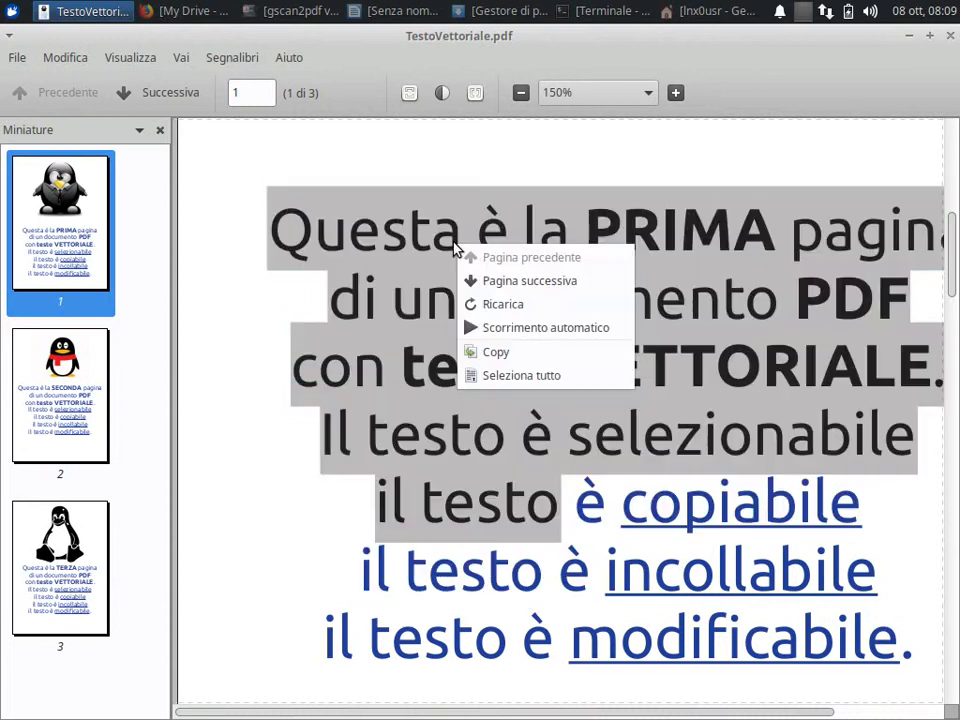
key("Escape")
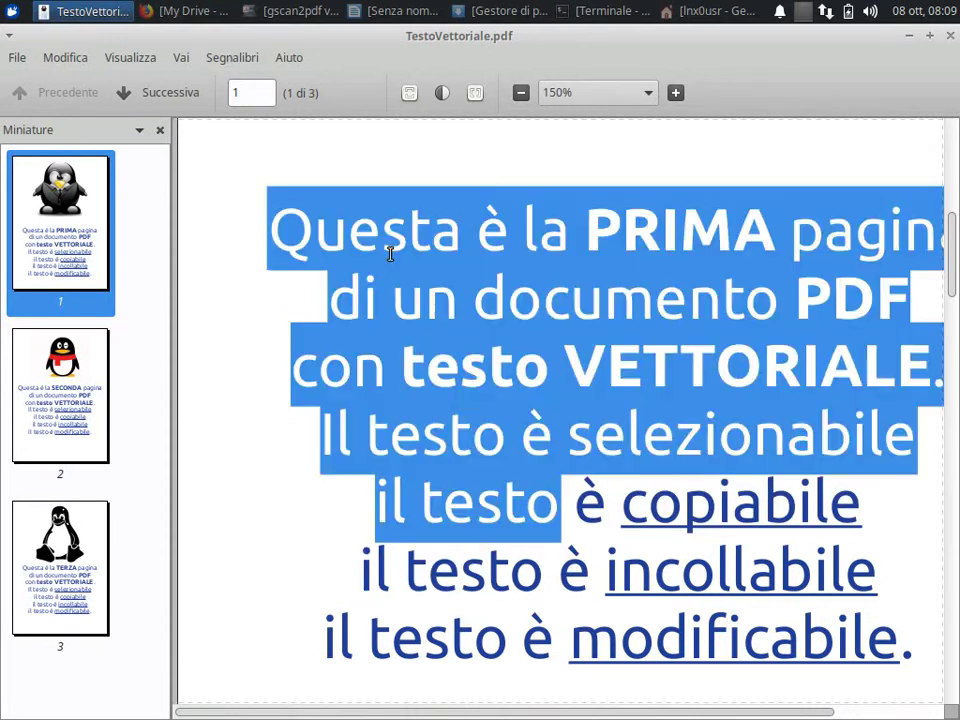
left_click_drag(949, 265, 751, 222)
left_click(610, 278)
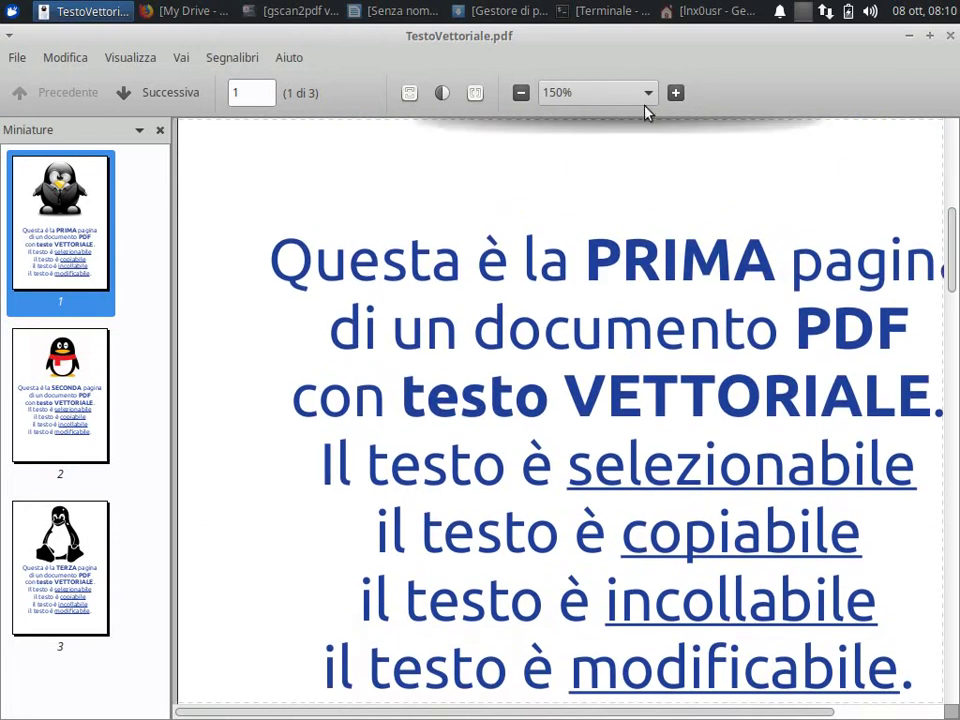
Enlarge page 1 to 400% to examine the sharpness of the letters, and reduce the zoom to 125%
left_click(675, 93)
left_click(675, 93)
left_click(675, 93)
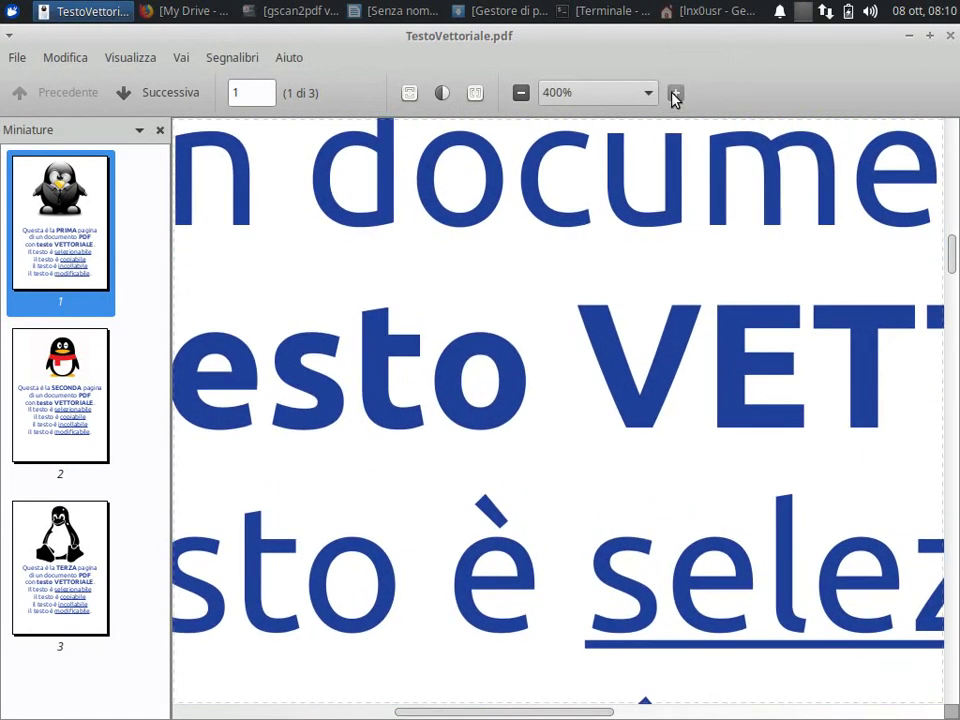
left_click(520, 93)
left_click(520, 93)
left_click(520, 93)
left_click(519, 96)
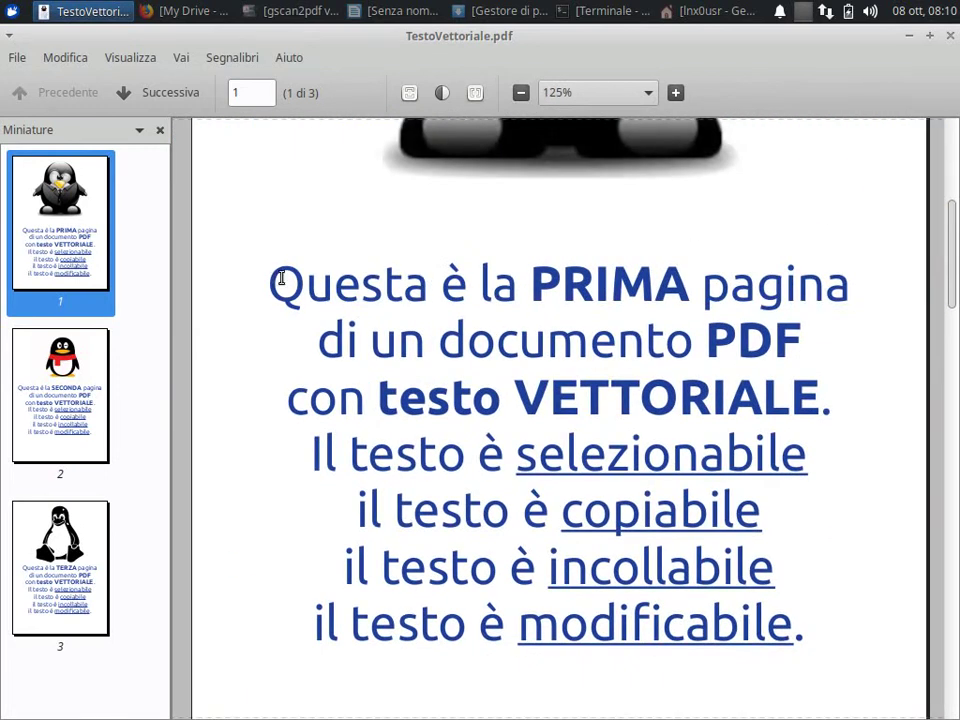
Copy the first three lines of page 1, from "Questa è la PRIMA pagina" to "con testo VETTORIALE.", and minimize the PDF
mouse_move(945, 252)
left_mouse_down()
mouse_move(951, 519)
mouse_move(946, 255)
left_mouse_up()
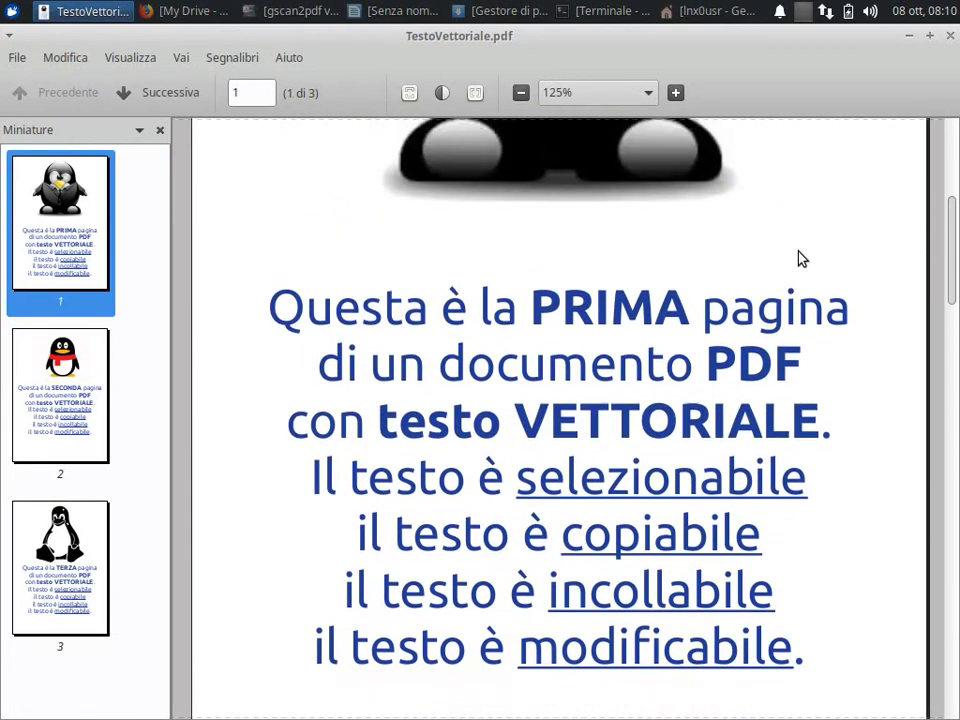
left_click_drag(281, 330, 833, 427)
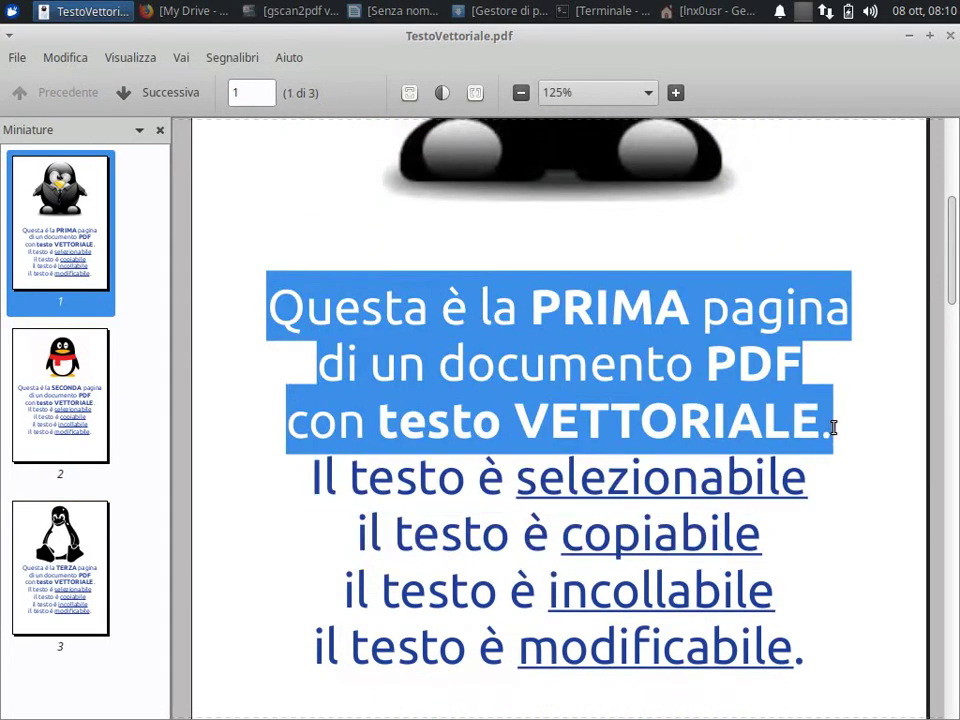
right_click(529, 317)
left_click(560, 425)
left_click(911, 37)
Switch to the empty LibreOffice Writer document and paste the copied text at its beginning
left_click(405, 11)
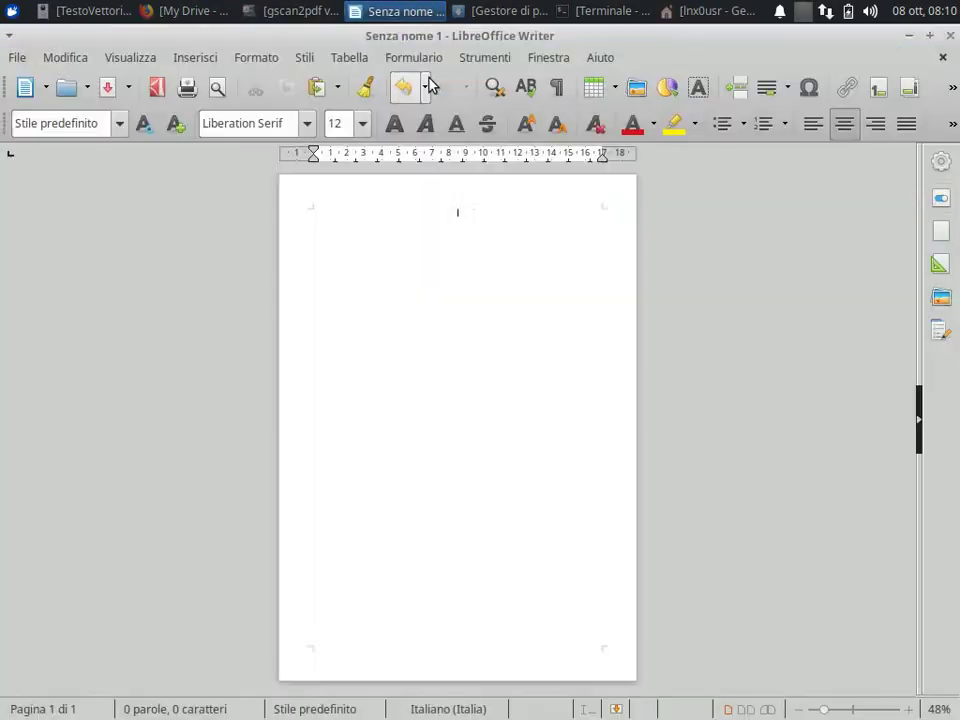
right_click(459, 216)
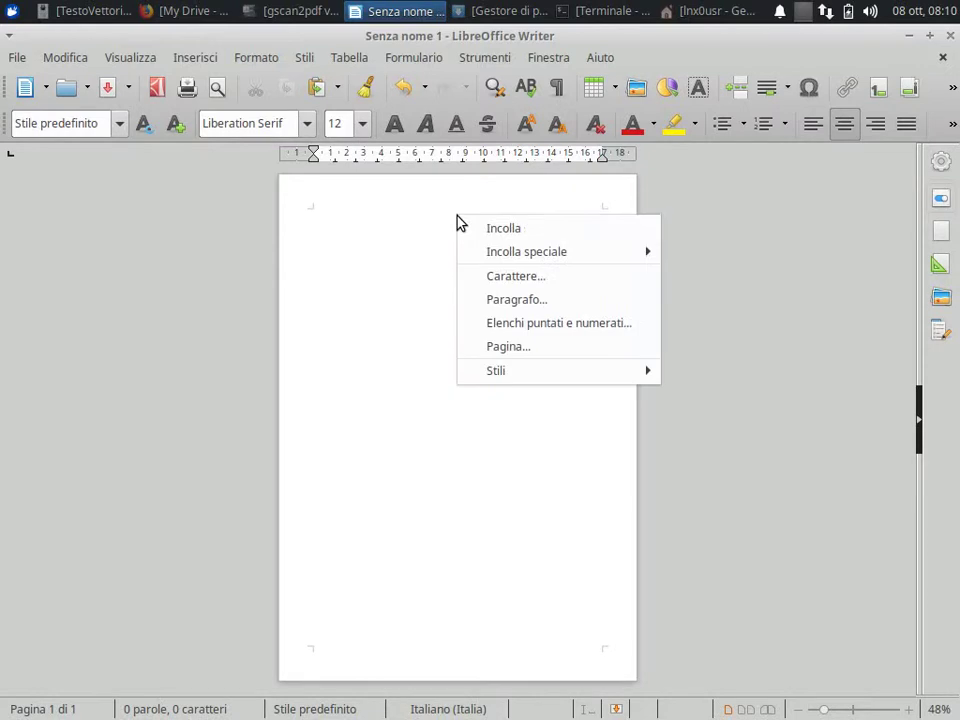
left_click(482, 231)
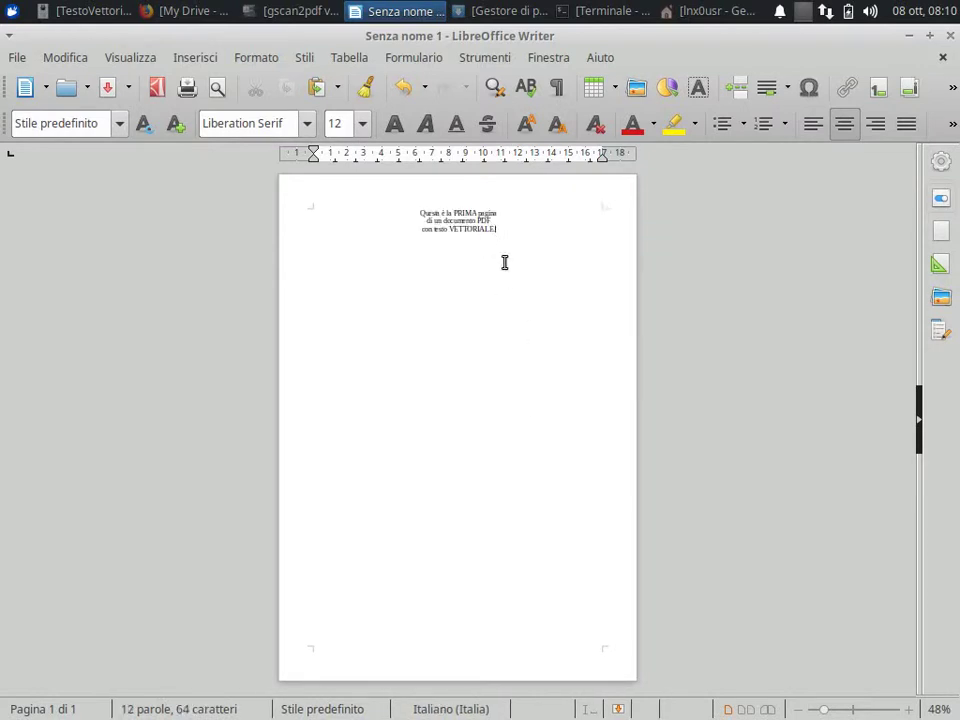
Set the font size of the three pasted lines to 28
left_click_drag(423, 215, 497, 229)
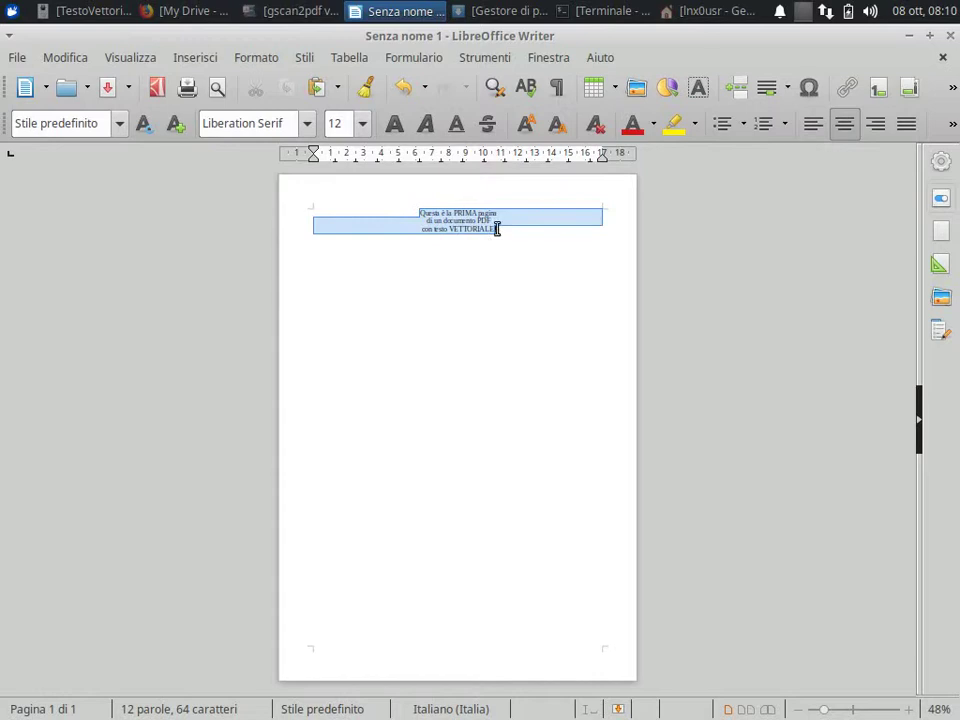
left_click(363, 123)
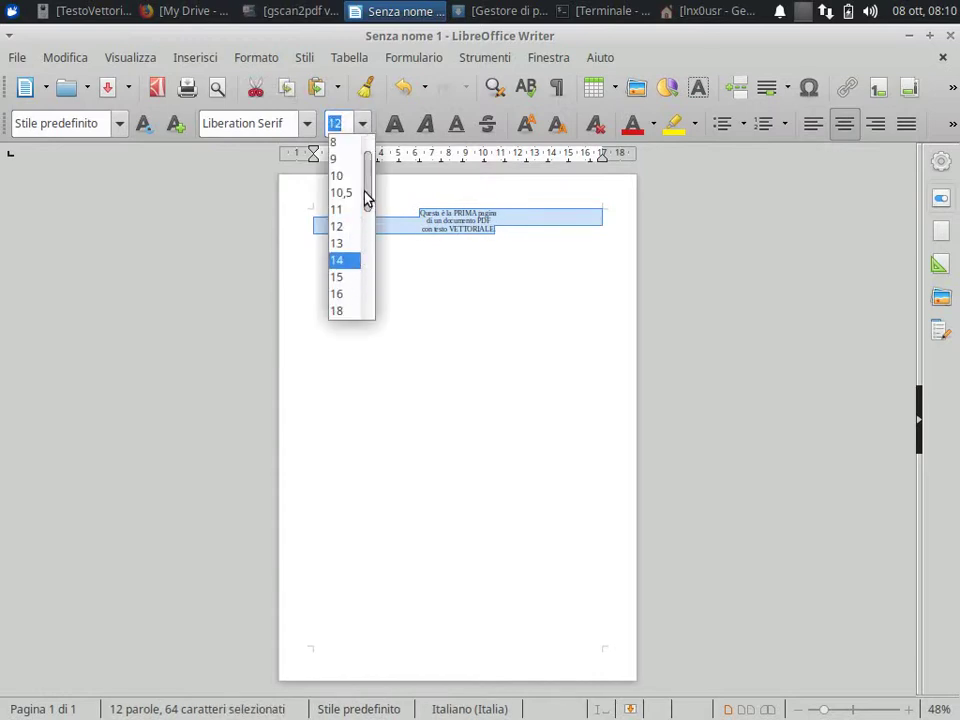
left_click_drag(364, 198, 363, 251)
left_click(340, 257)
left_click(528, 273)
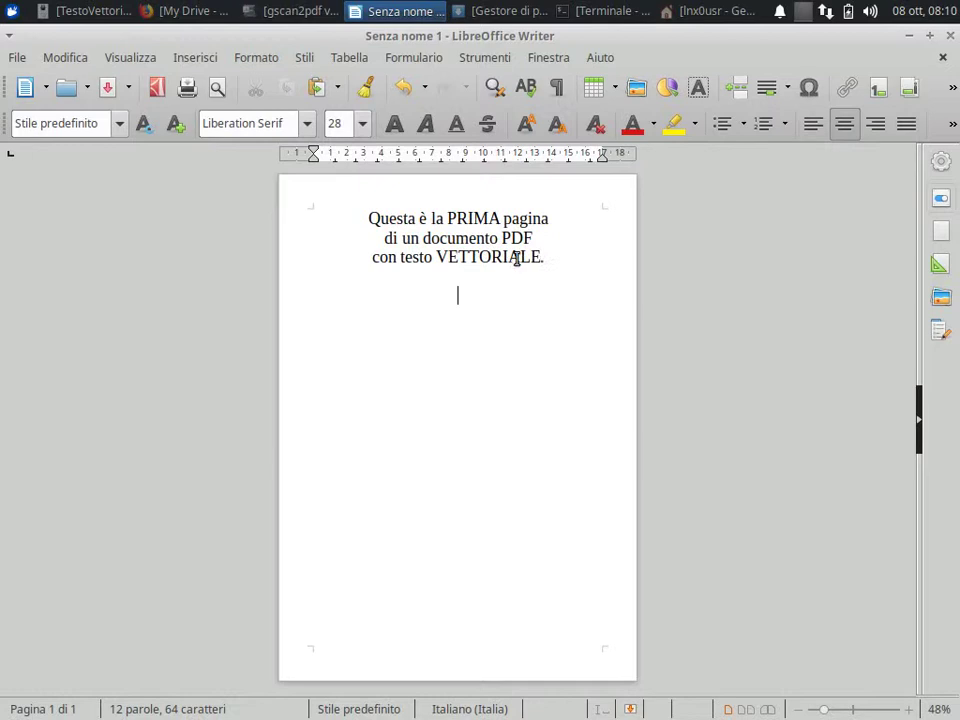
Return to TestoVettoriale.pdf and copy the penguin image from page 1, leaving the PDF minimized
left_click(907, 37)
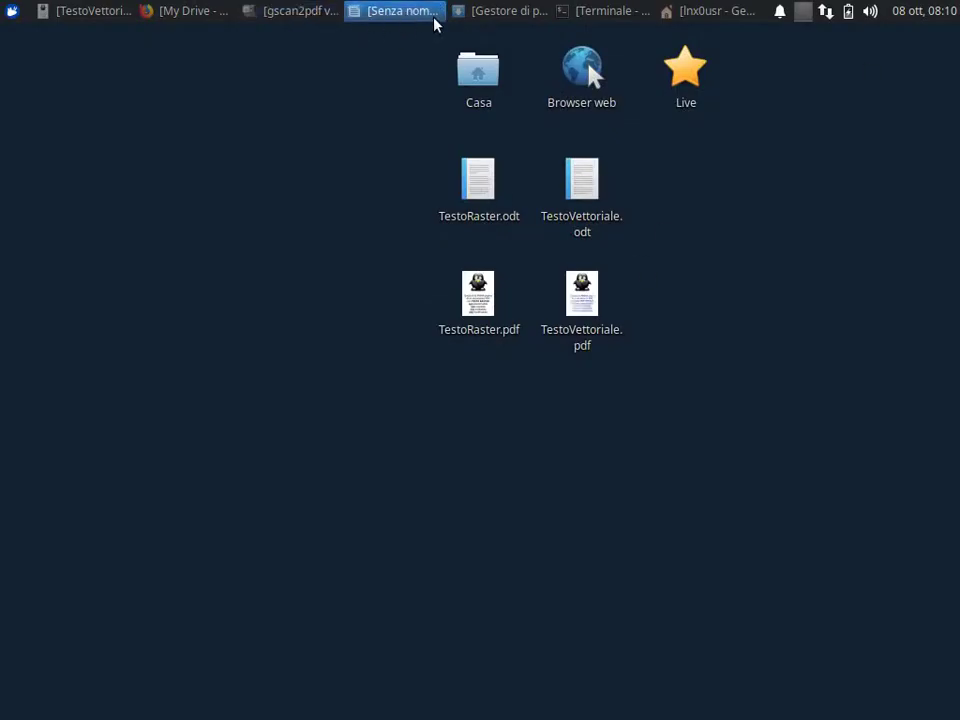
double_click(583, 307)
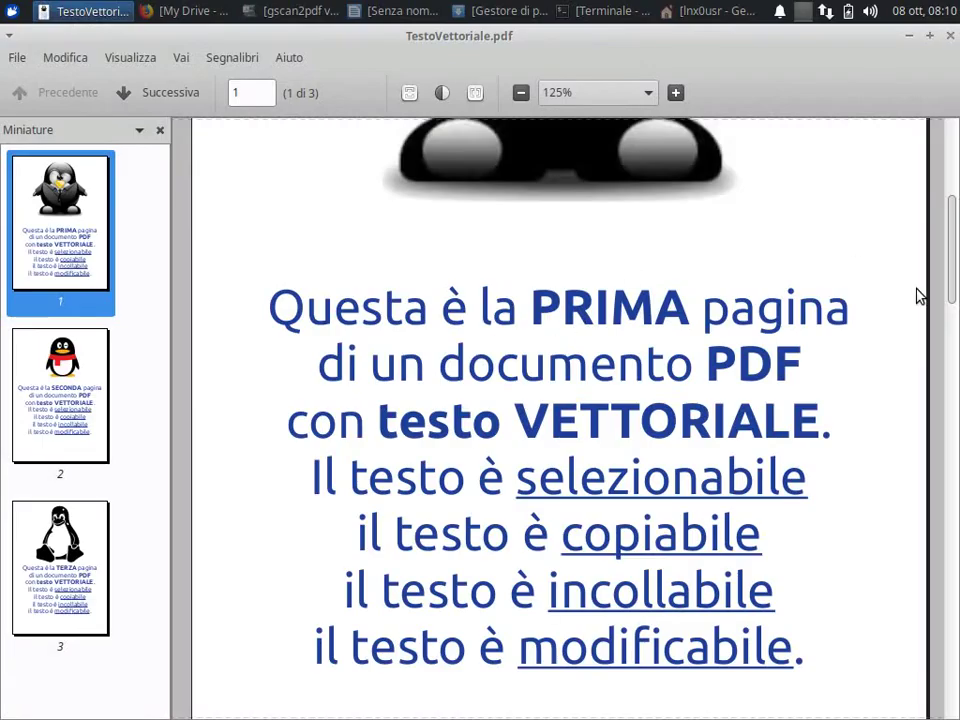
left_click_drag(955, 285, 954, 203)
right_click(527, 309)
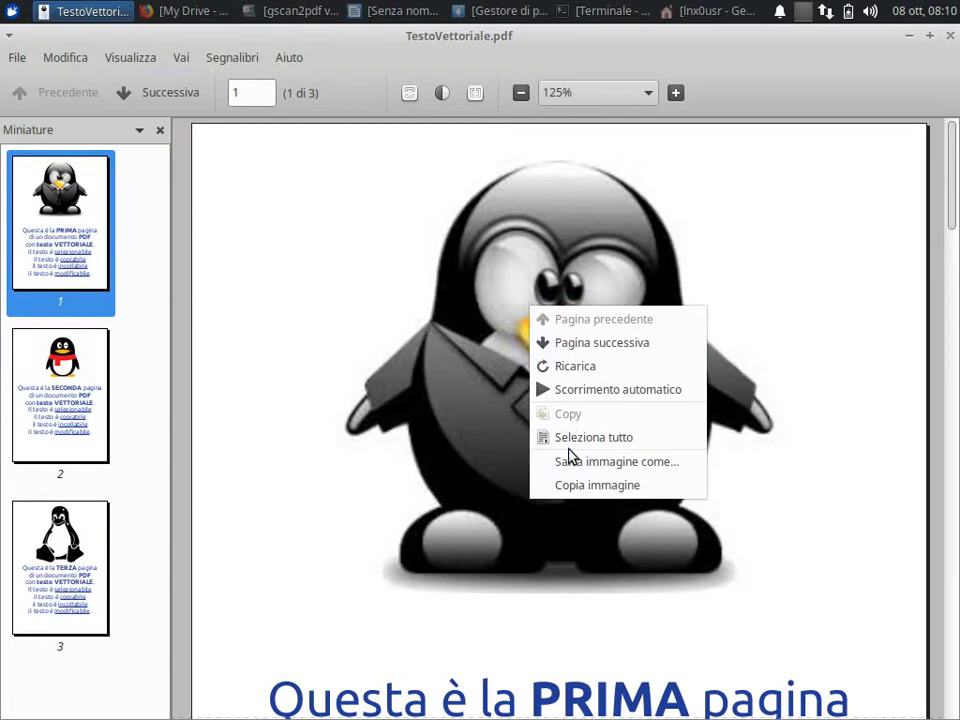
left_click(580, 486)
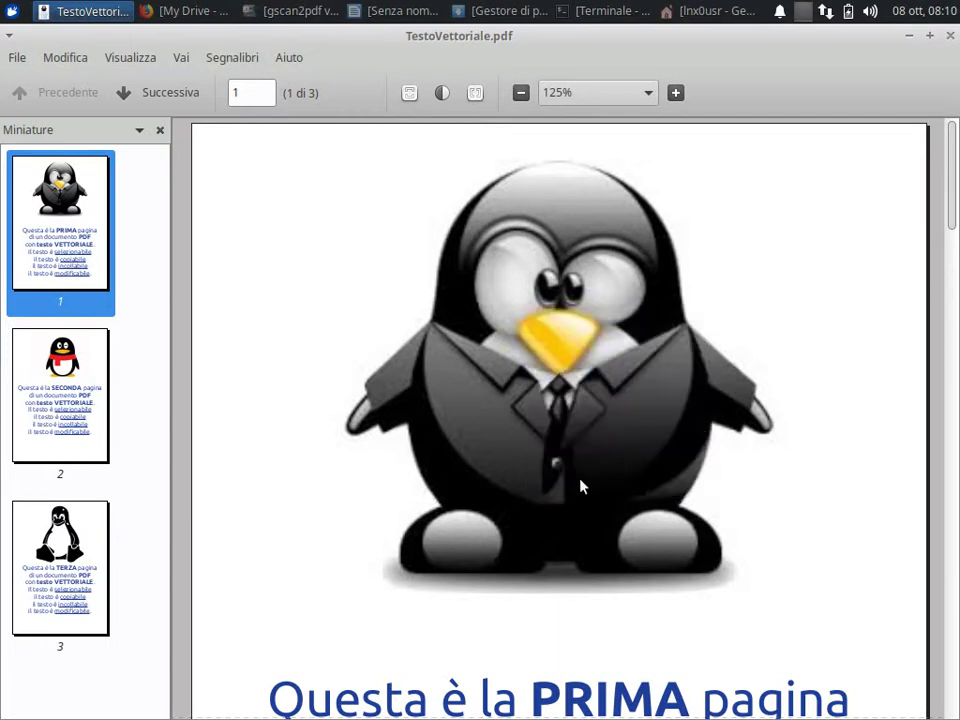
left_click(909, 36)
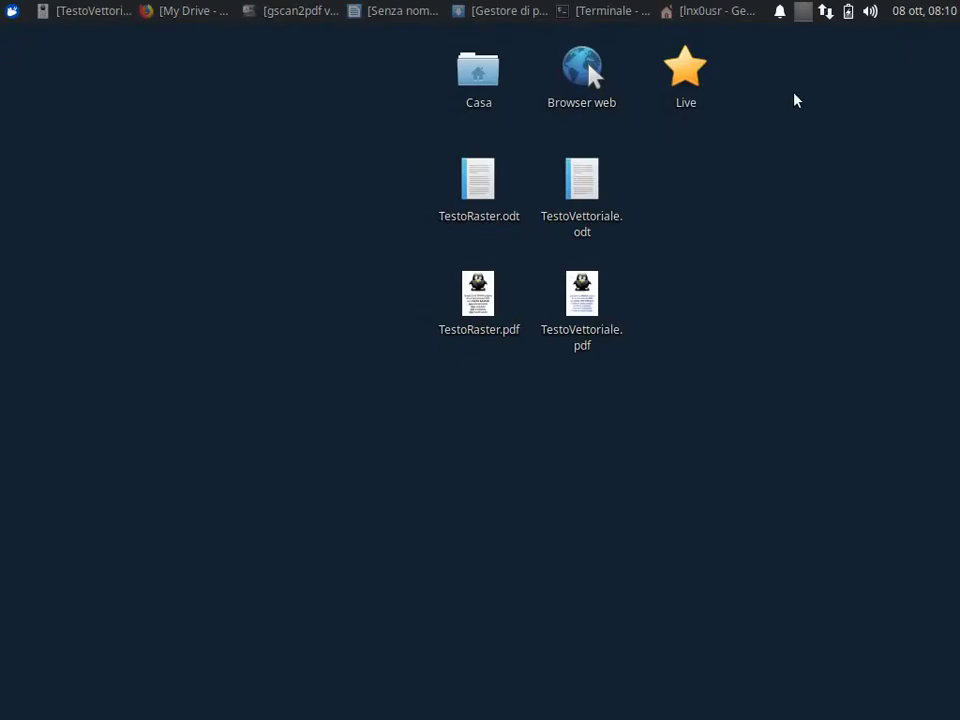
Paste the penguin image below the text in the Writer document and enlarge it to nearly twice its size
left_click(388, 16)
right_click(462, 295)
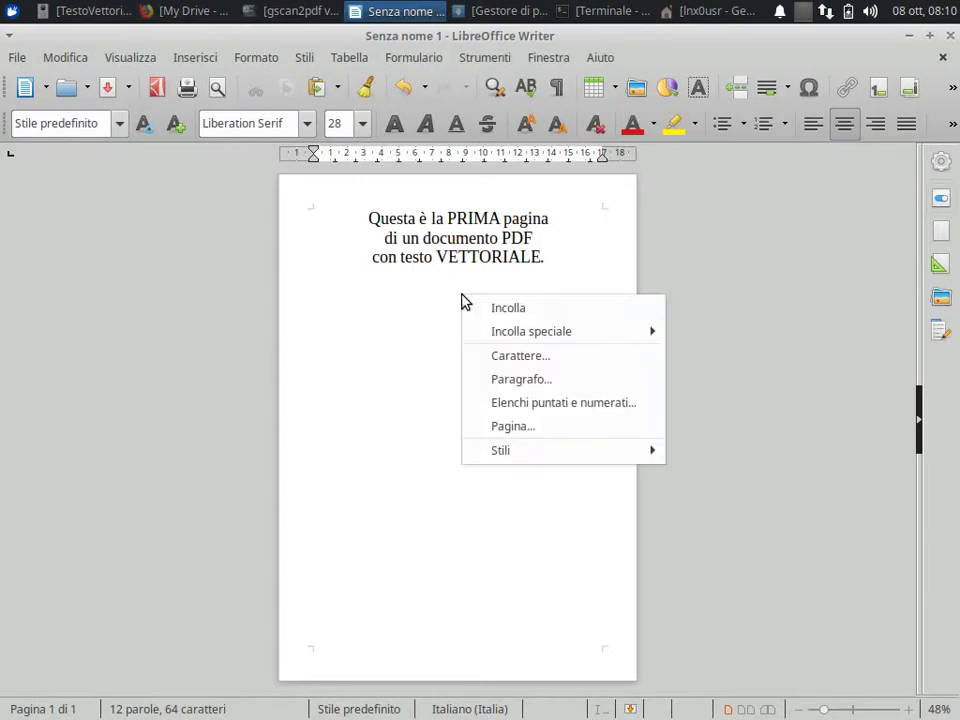
left_click(484, 309)
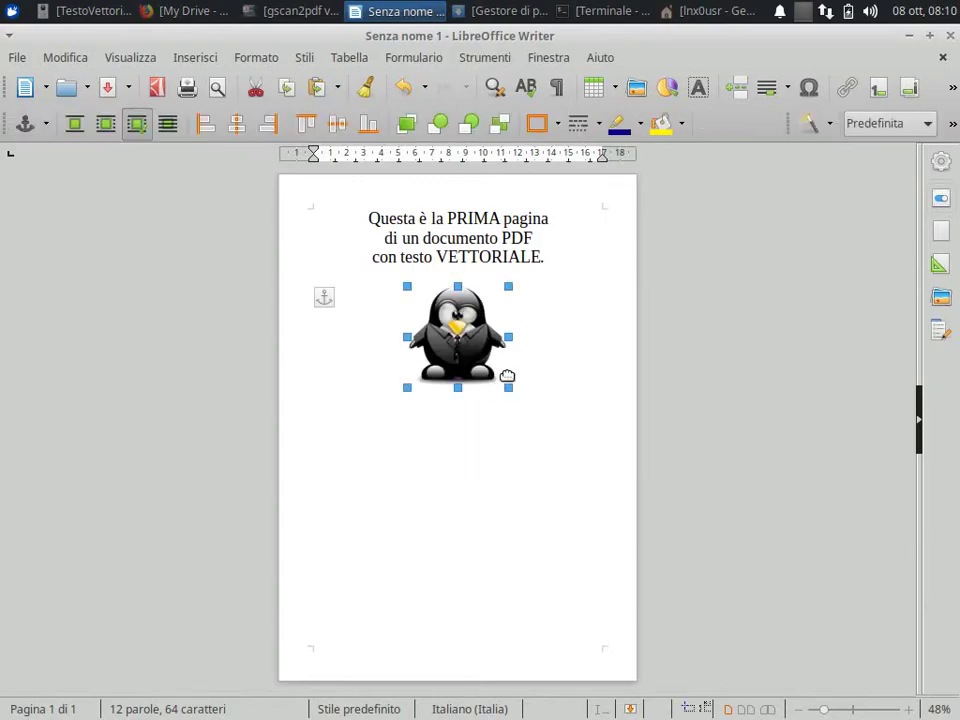
left_click_drag(508, 387, 553, 478)
left_click(568, 549)
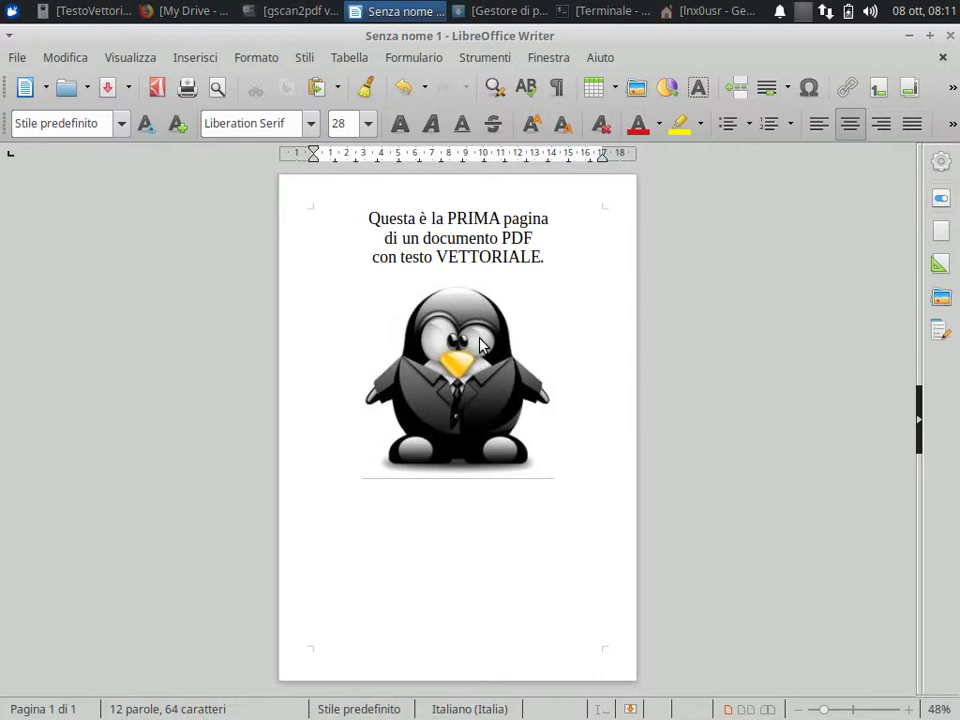
left_click(16, 60)
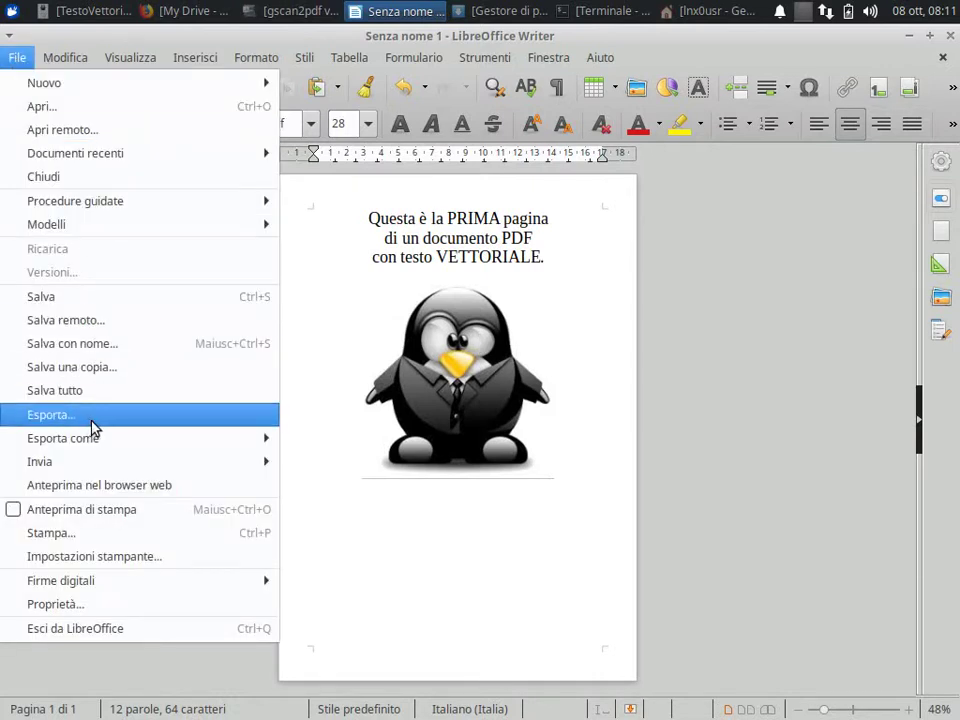
mouse_move(105, 448)
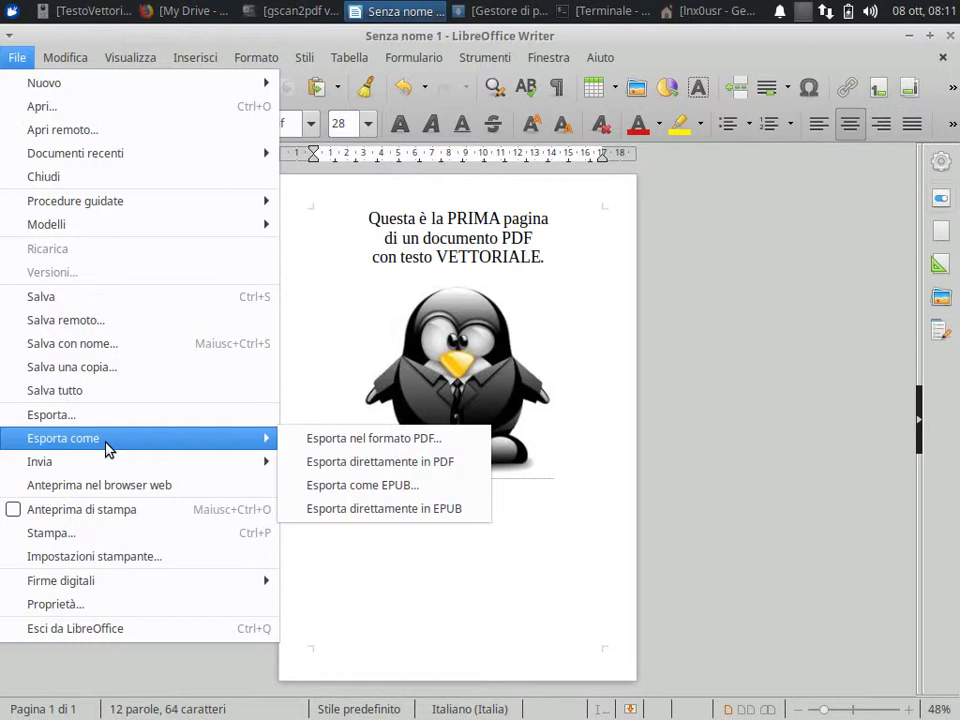
left_click(368, 462)
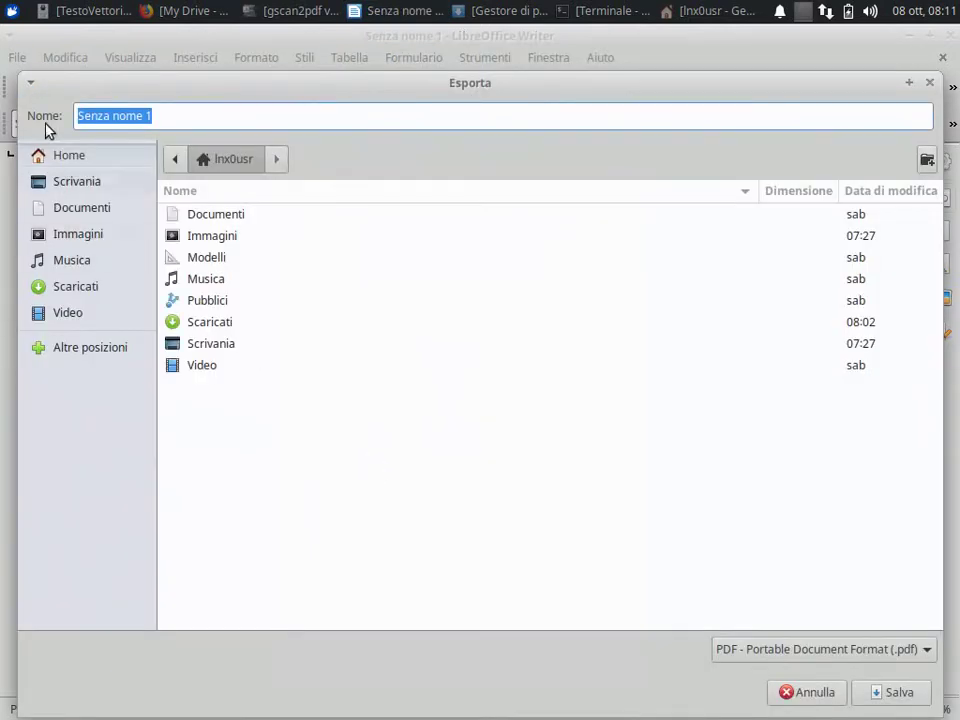
left_click(930, 84)
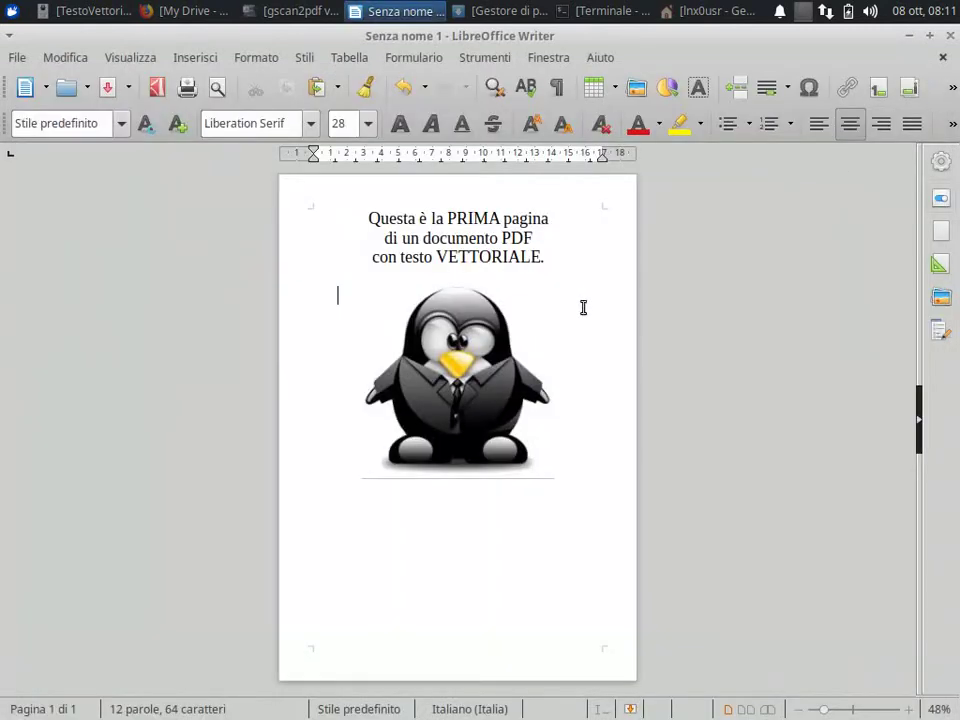
Close the Writer document without saving it and minimize LibreOffice
left_click(942, 57)
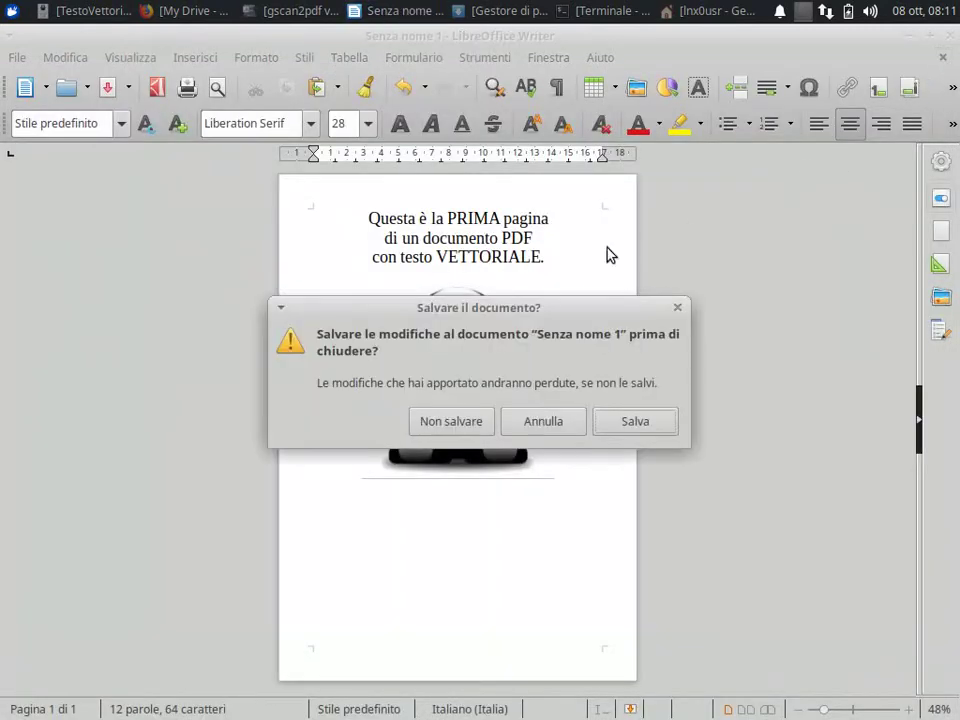
left_click(474, 423)
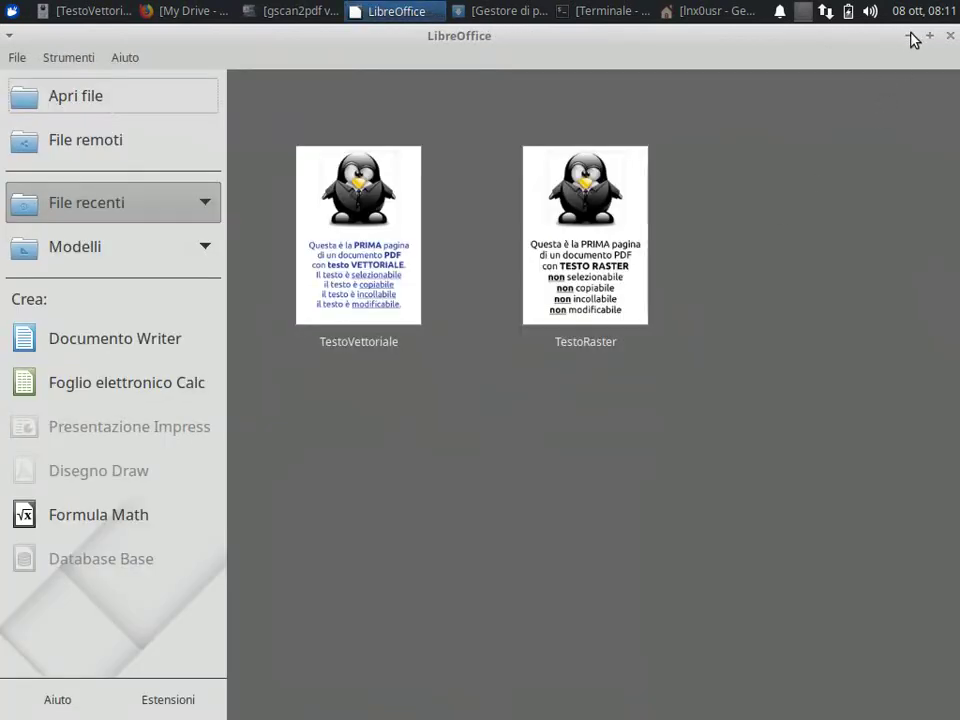
left_click(910, 36)
Bring TestoVettoriale.pdf back up and examine how the vector text on page 1 can be selected
left_click(583, 305)
double_click(583, 305)
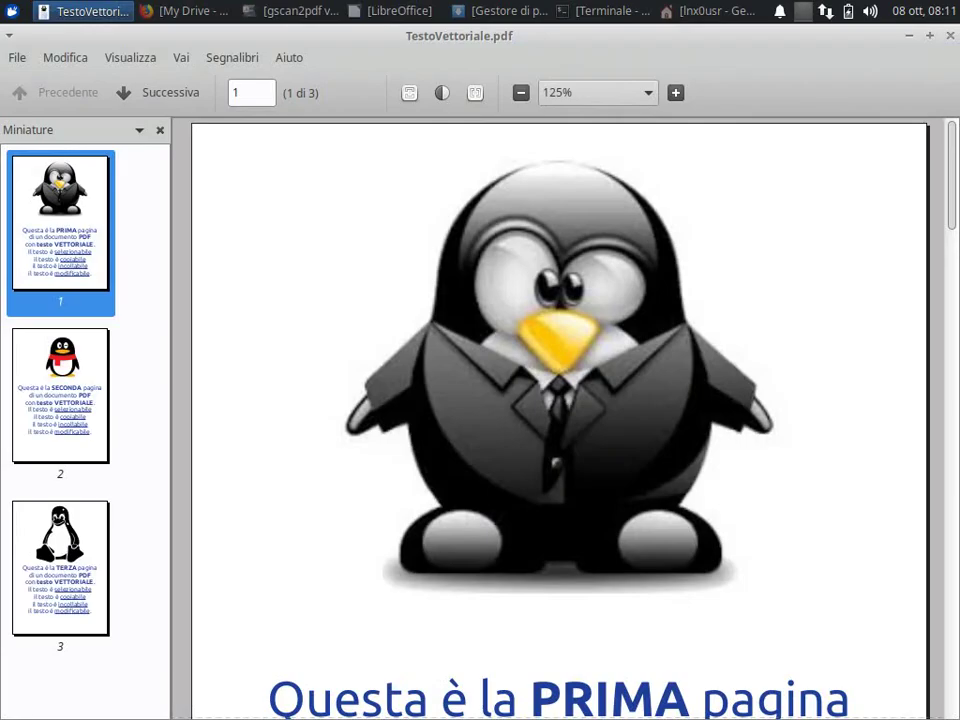
scroll(560, 420, "down", 5)
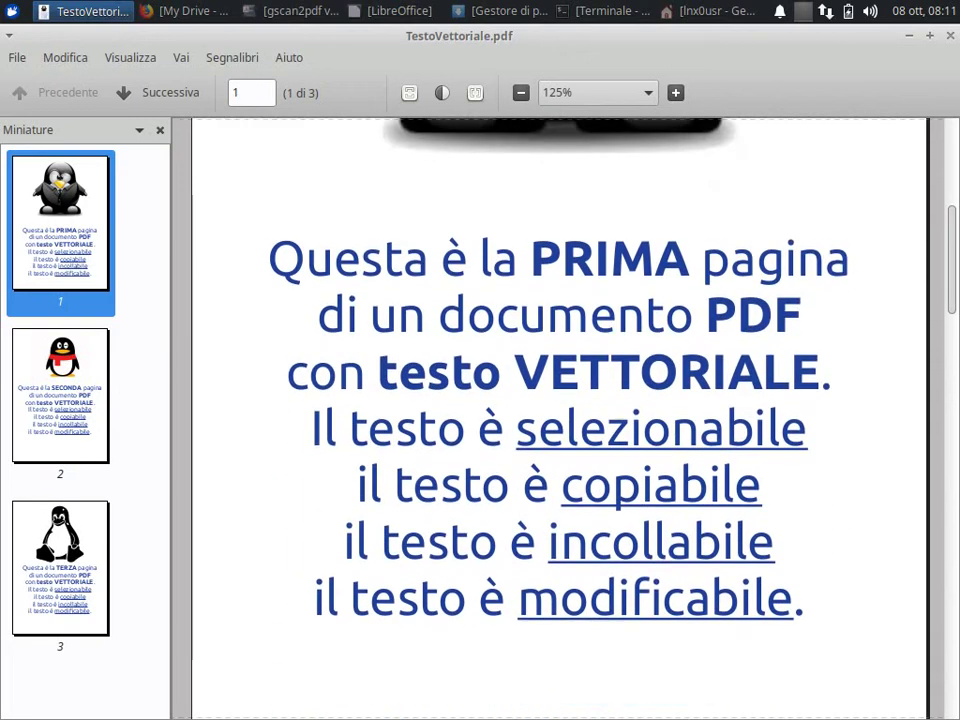
left_click_drag(266, 258, 619, 546)
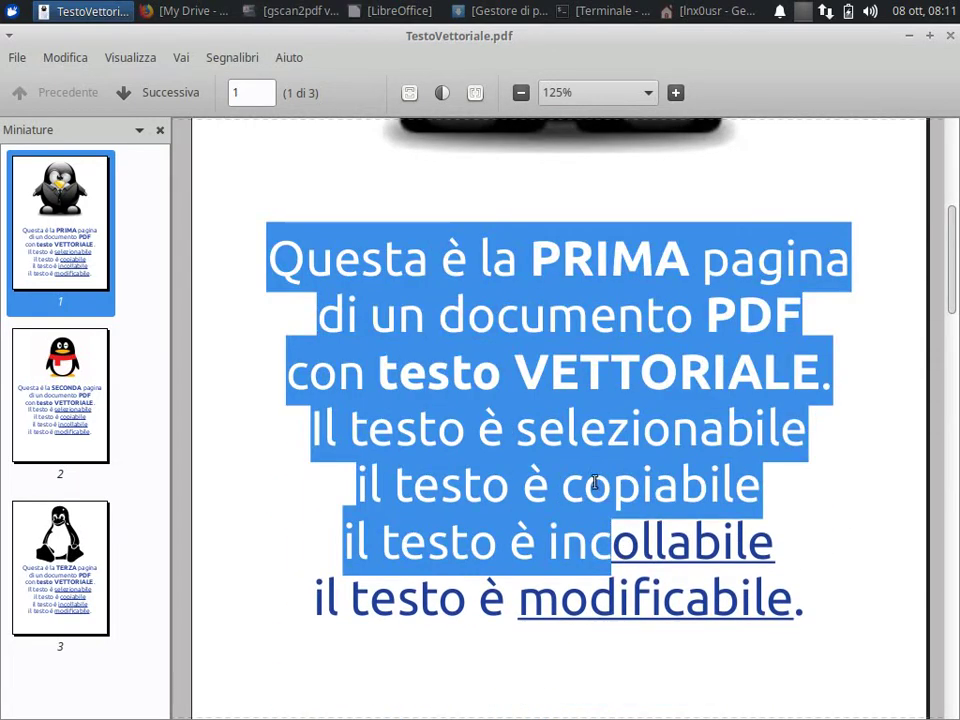
left_click(588, 407)
scroll(560, 420, "up", 3)
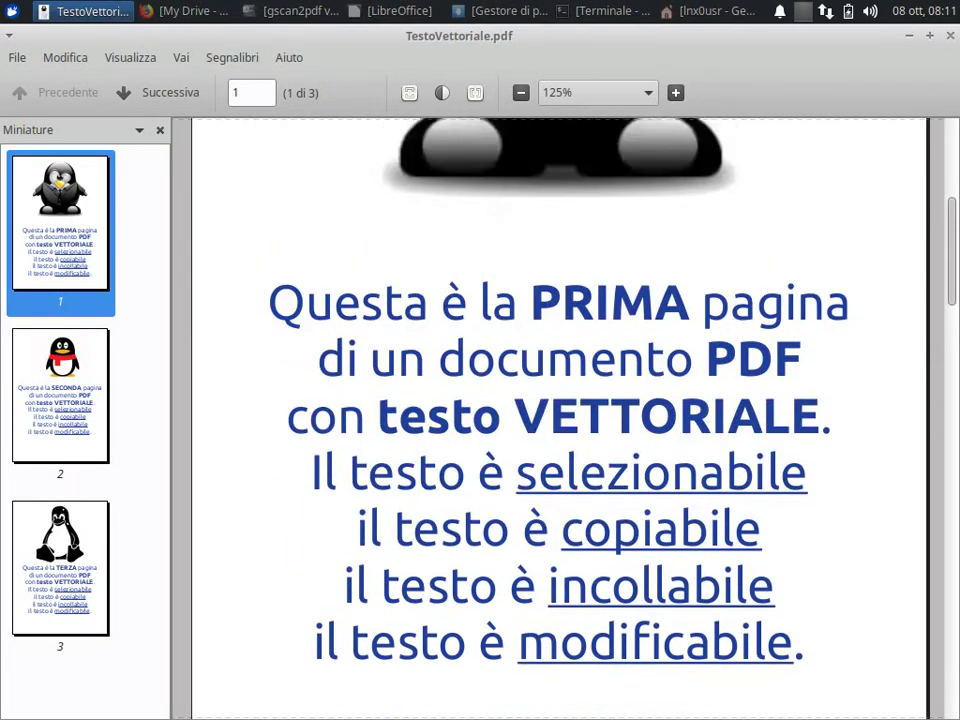
scroll(560, 420, "down", 3)
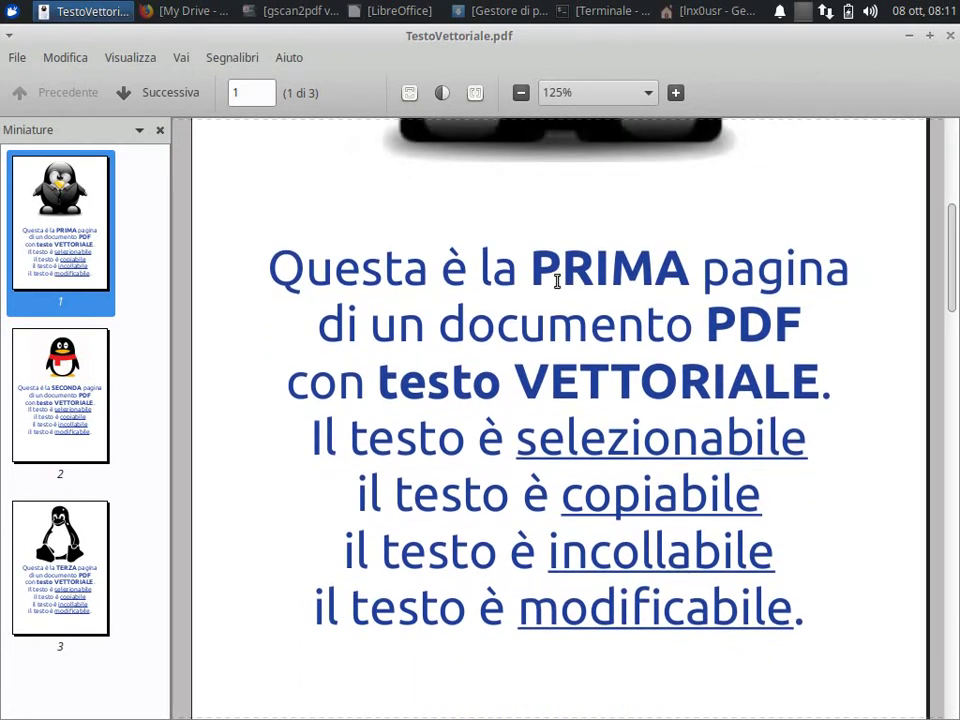
mouse_move(537, 265)
left_mouse_down()
mouse_move(561, 268)
mouse_move(561, 321)
mouse_move(531, 280)
left_mouse_up()
left_click_drag(281, 260, 621, 489)
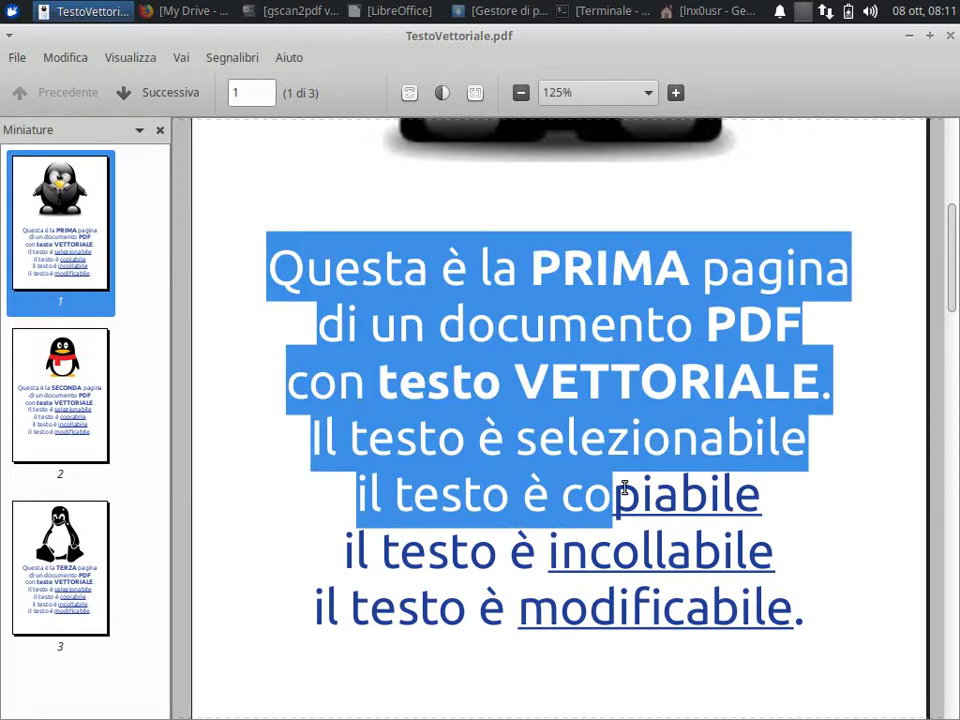
left_click(611, 418)
scroll(560, 420, "up", 5)
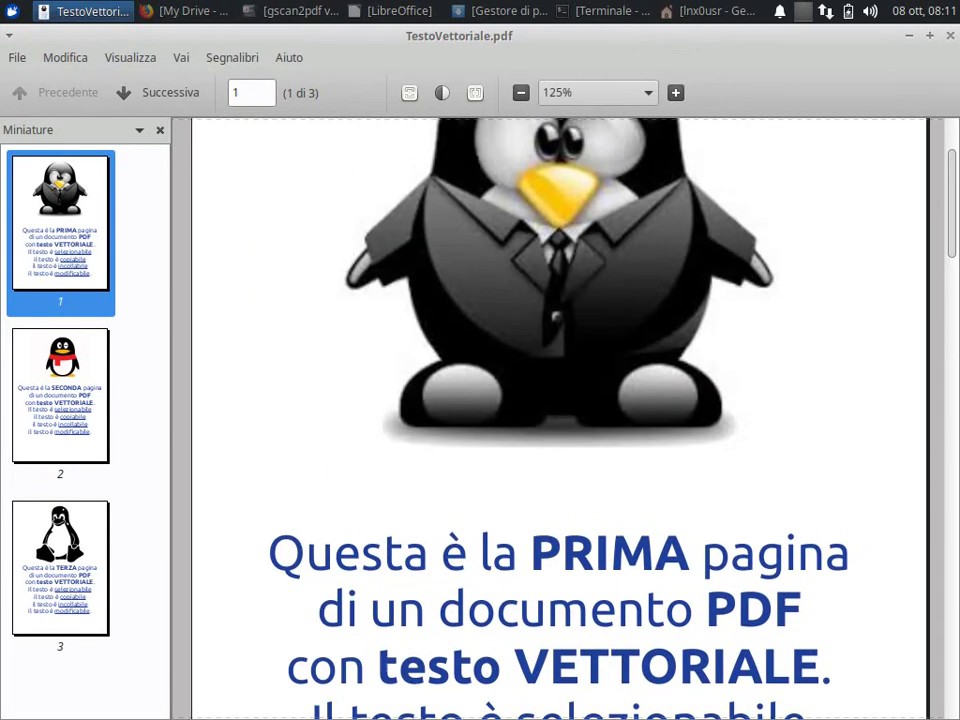
Close TestoVettoriale.pdf, then open TestoRaster.pdf and examine the text on its first page
key("ctrl+w")
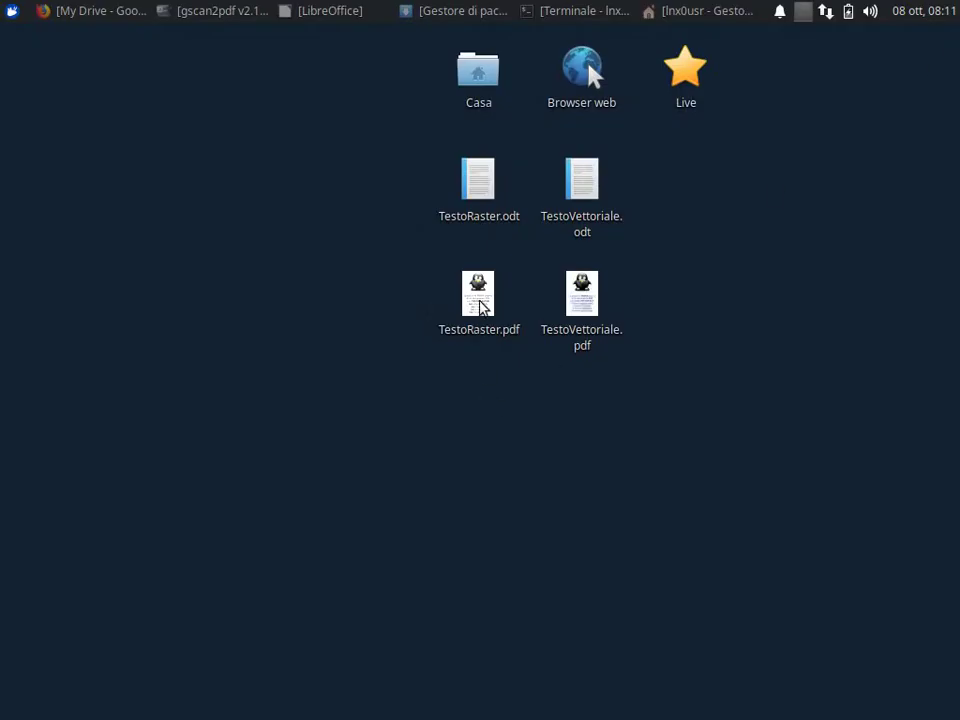
double_click(481, 305)
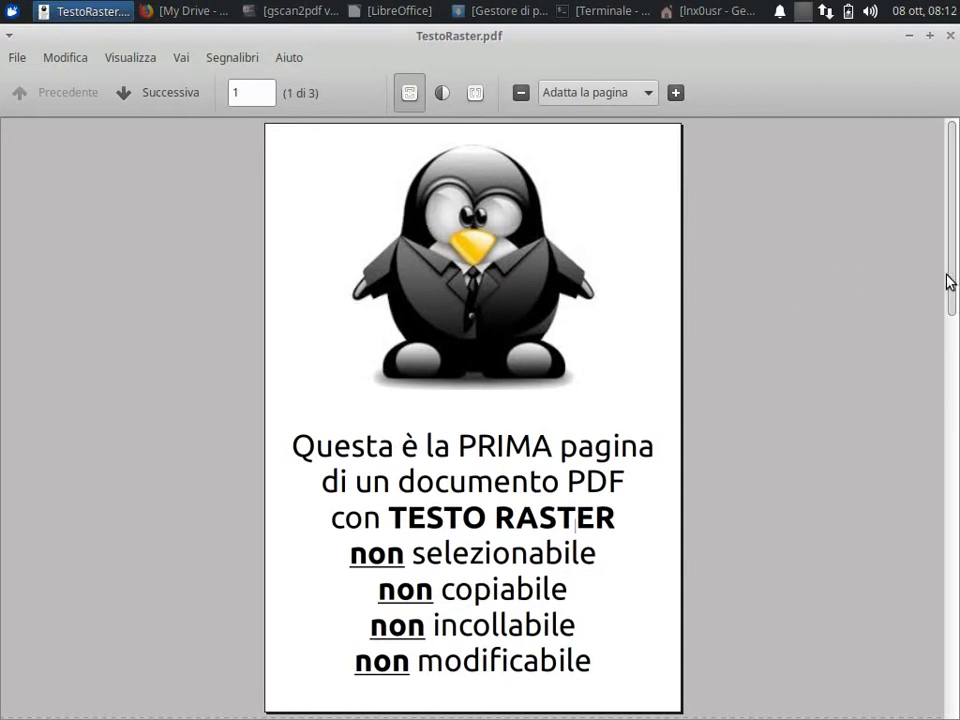
scroll(957, 335, "down", 4)
left_click_drag(957, 345, 939, 364)
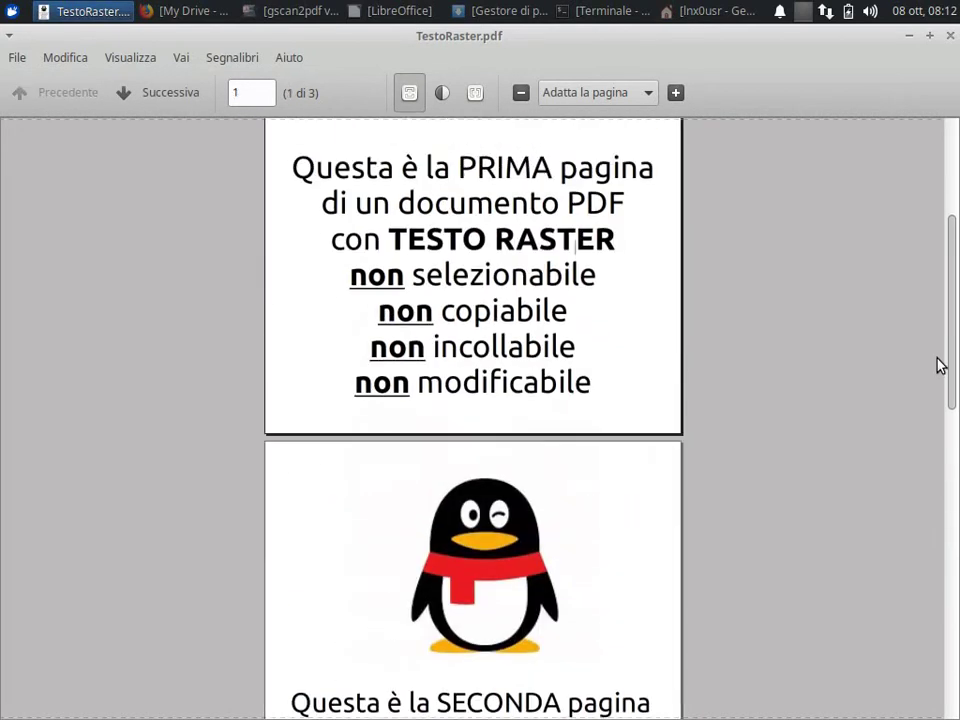
scroll(476, 414, "up", 2)
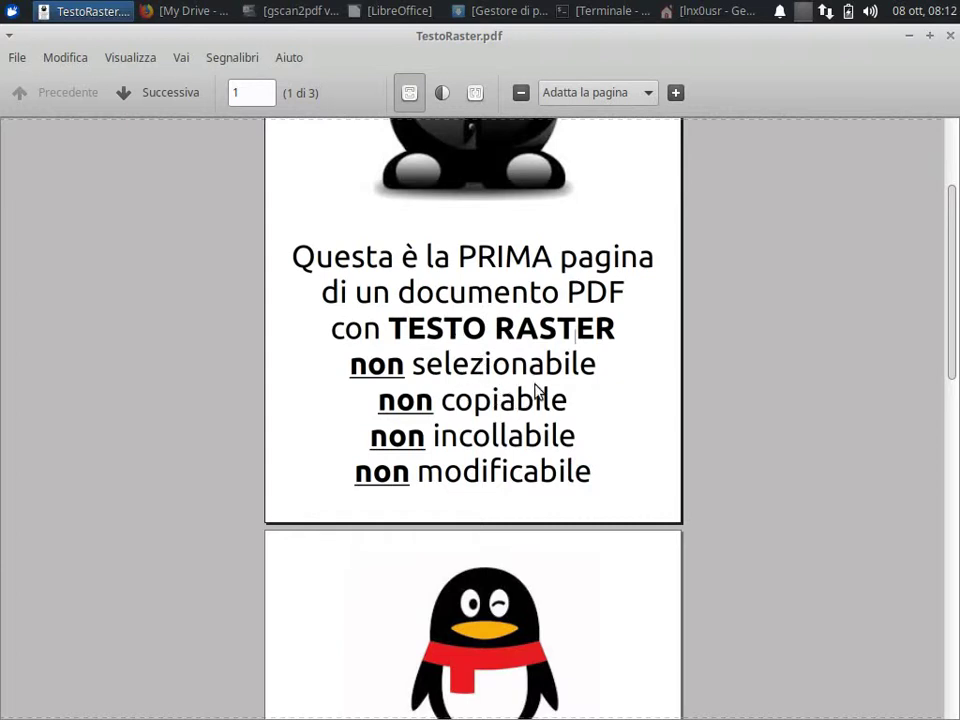
mouse_move(955, 272)
left_mouse_down()
mouse_move(954, 428)
mouse_move(954, 253)
mouse_move(956, 456)
mouse_move(951, 264)
left_mouse_up()
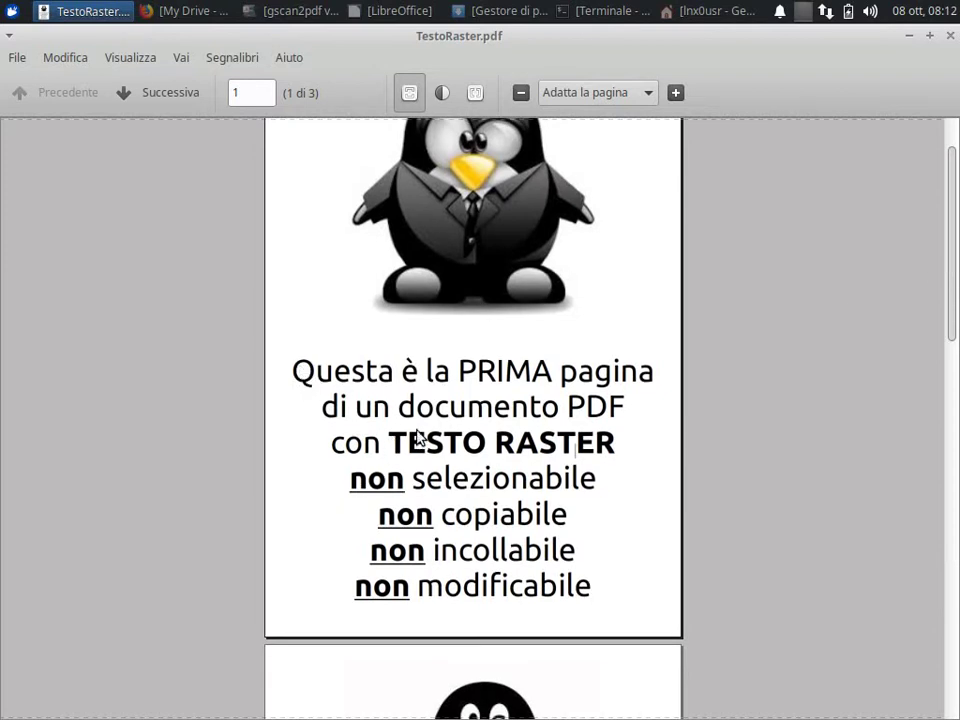
Inspect the raster text of page 1 at 400% zoom, restore the fit-to-page view and close TestoRaster.pdf
left_click(647, 102)
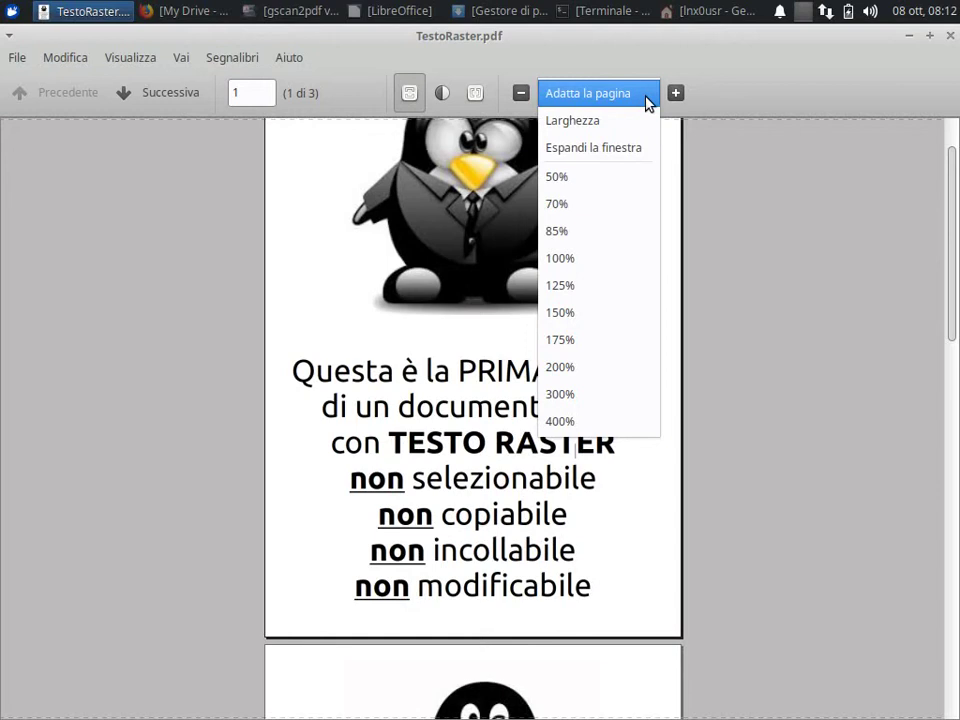
left_click(606, 424)
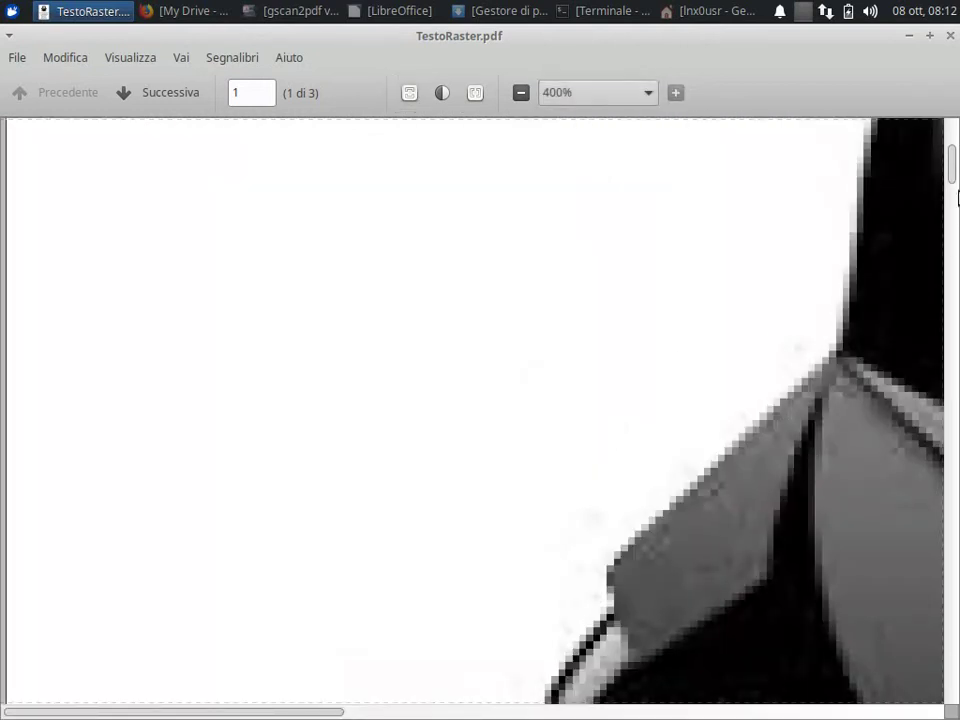
left_click_drag(957, 192, 952, 240)
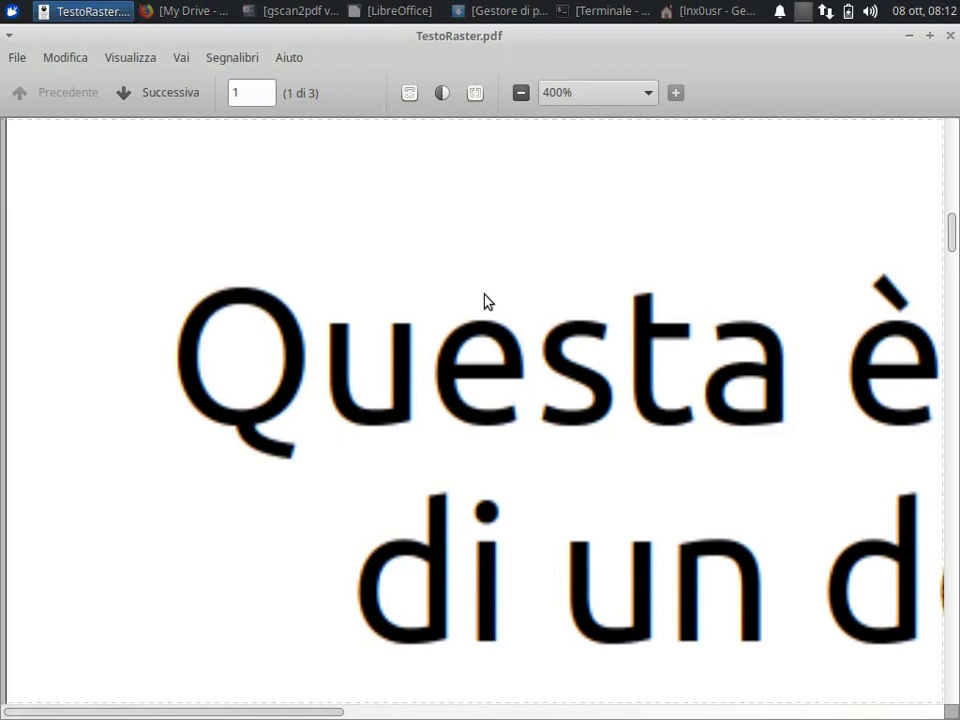
left_click(409, 95)
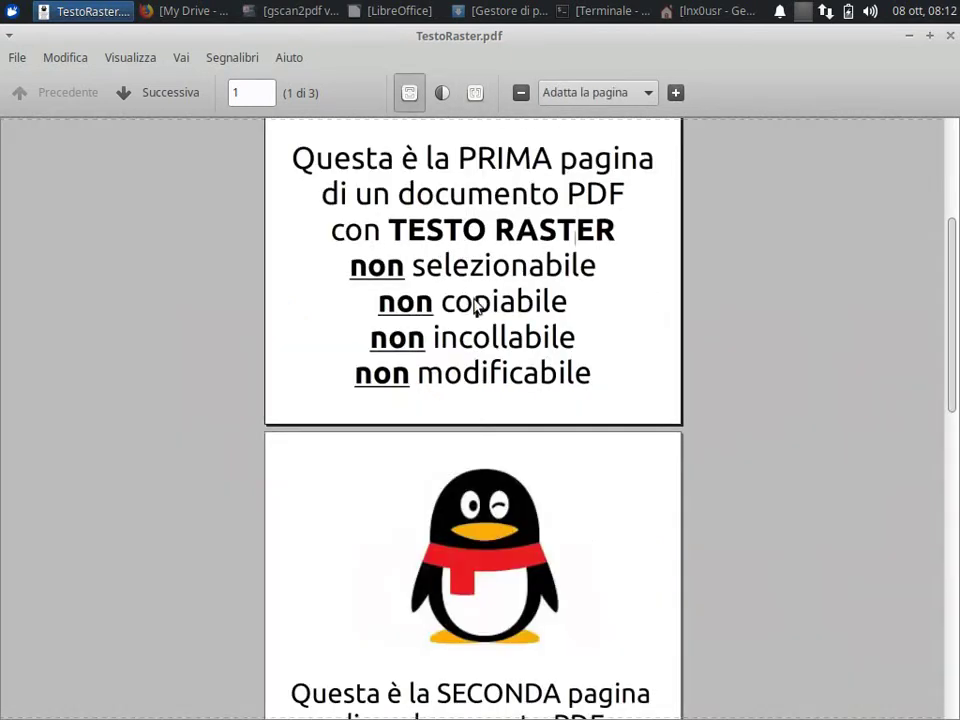
left_click(951, 37)
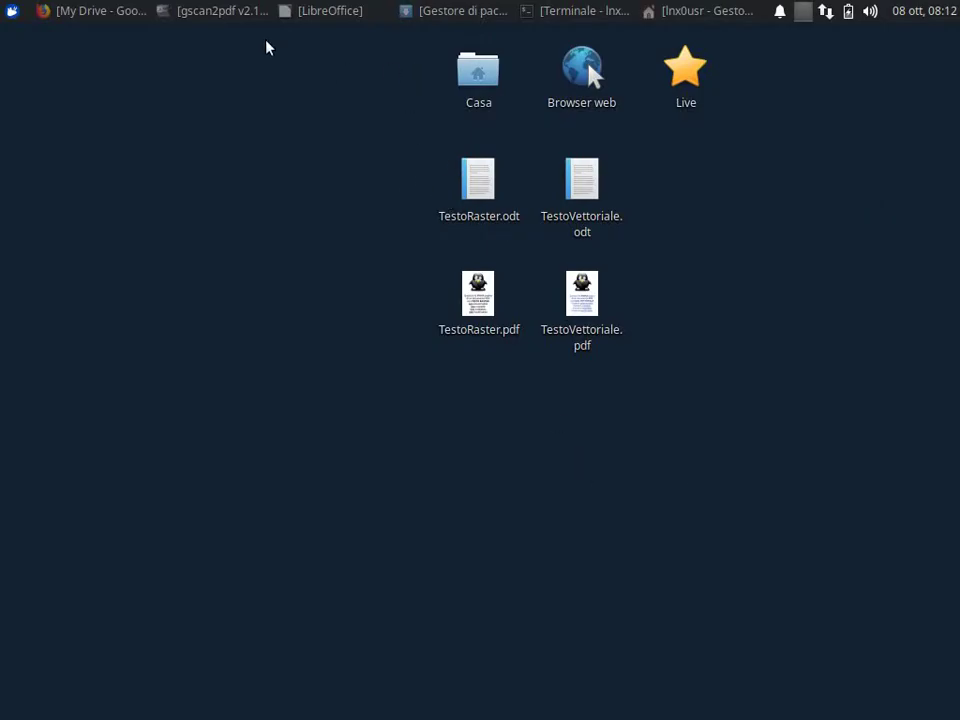
Switch to Google Drive in Firefox and upload TestoRaster.pdf from the Scrivania folder to My Drive
left_click(90, 14)
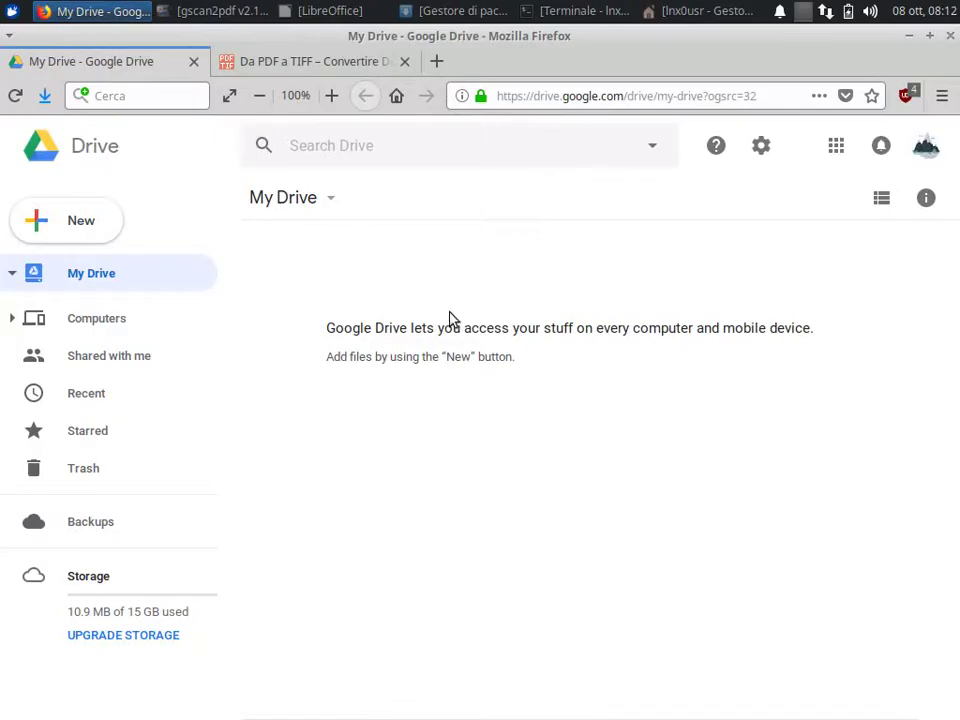
left_click(305, 199)
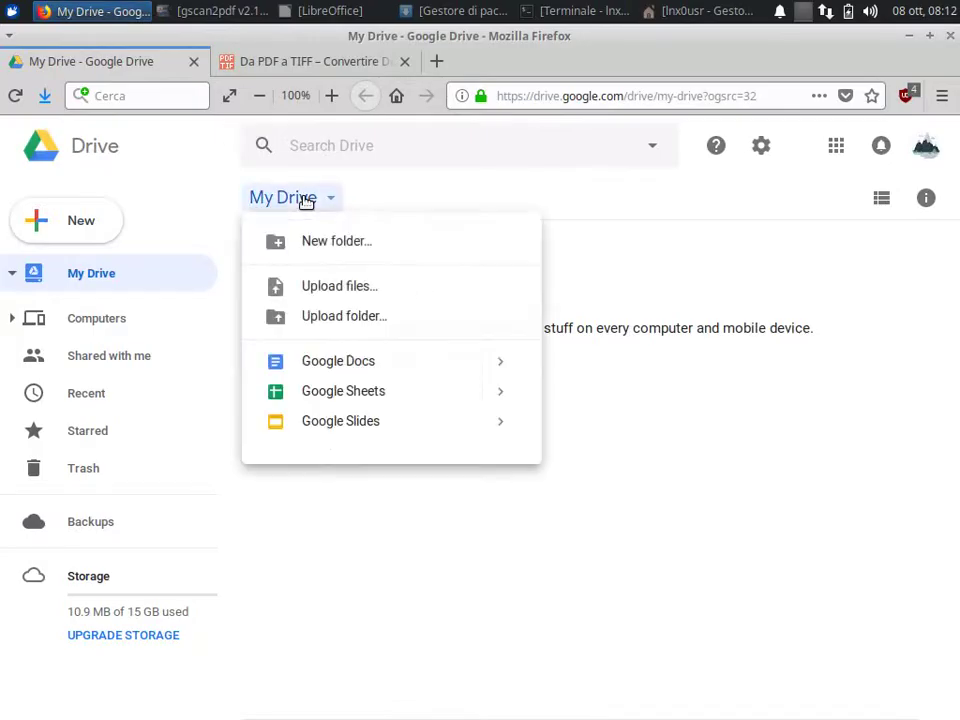
left_click(352, 288)
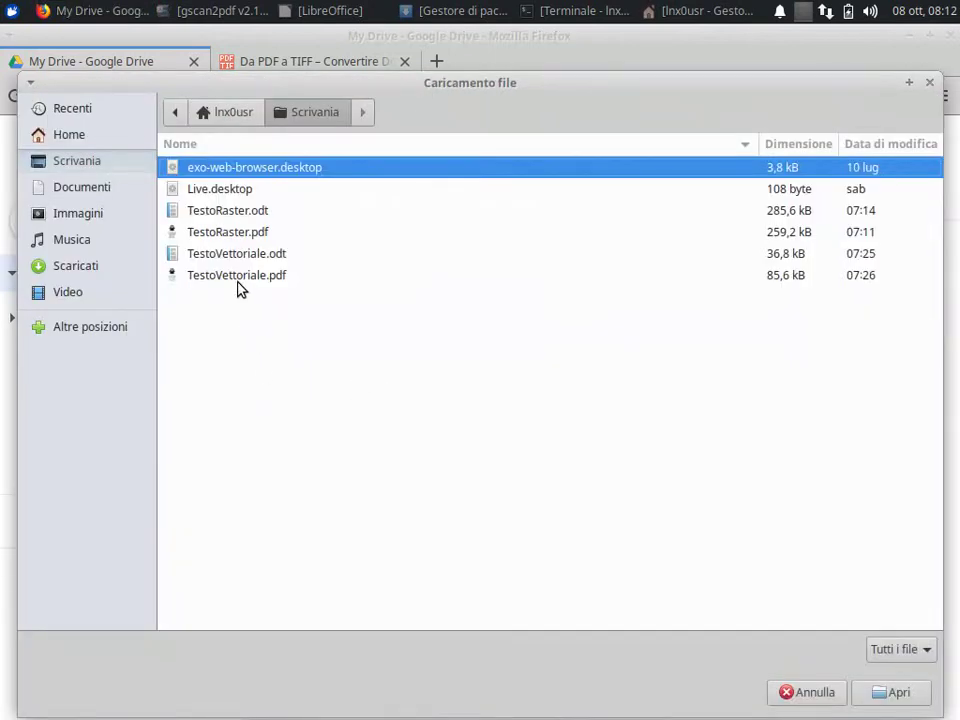
left_click(234, 214)
left_click(237, 231)
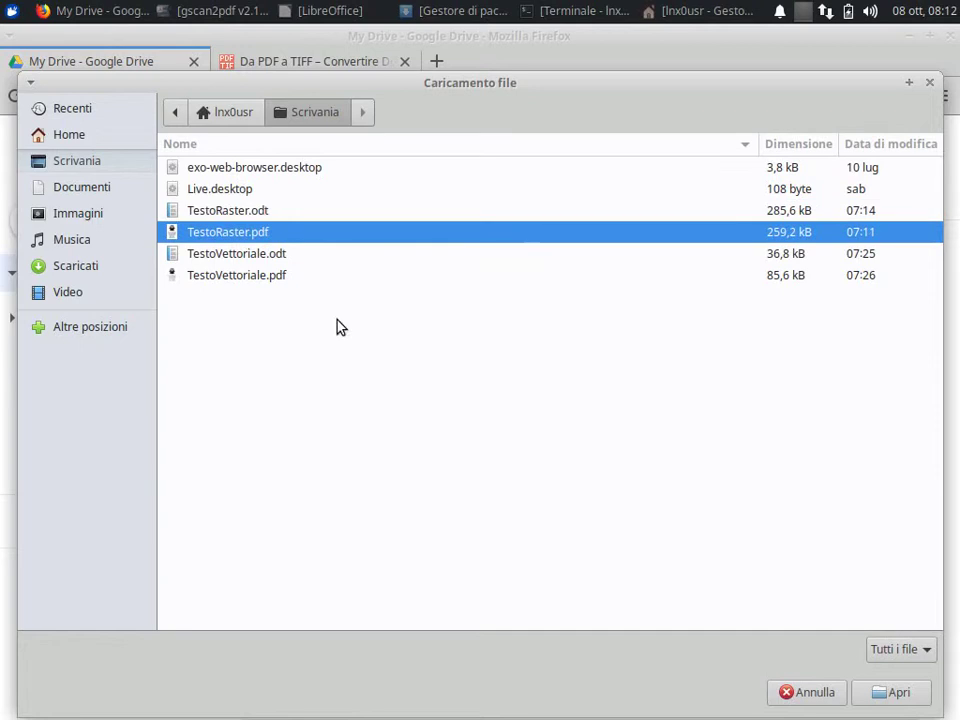
left_click(897, 692)
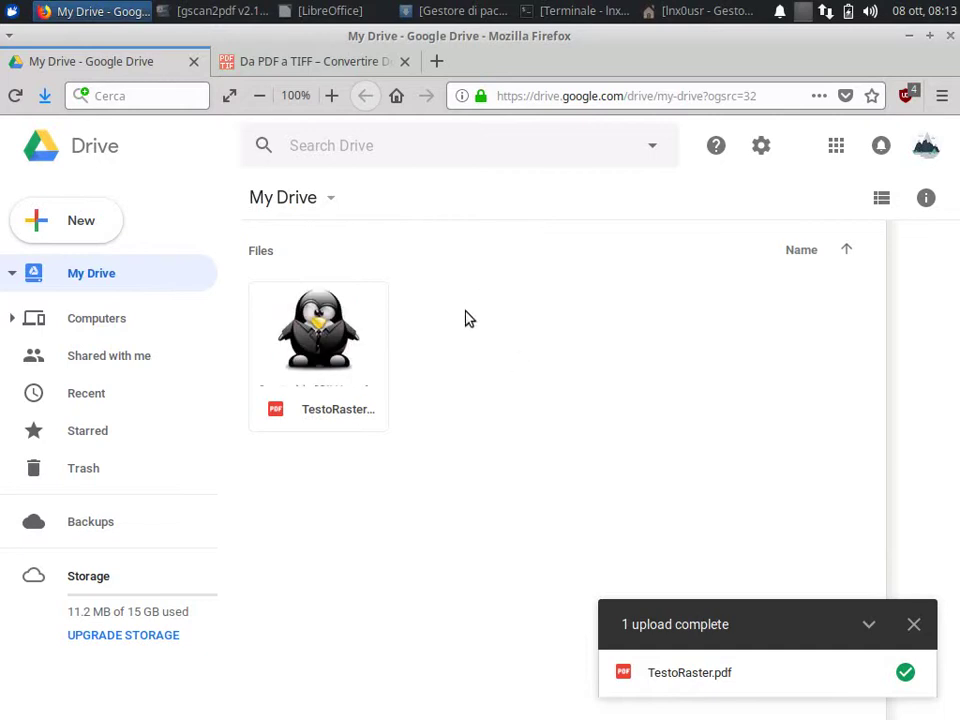
Open the uploaded TestoRaster.pdf with Google Docs to convert it into an editable document
right_click(326, 334)
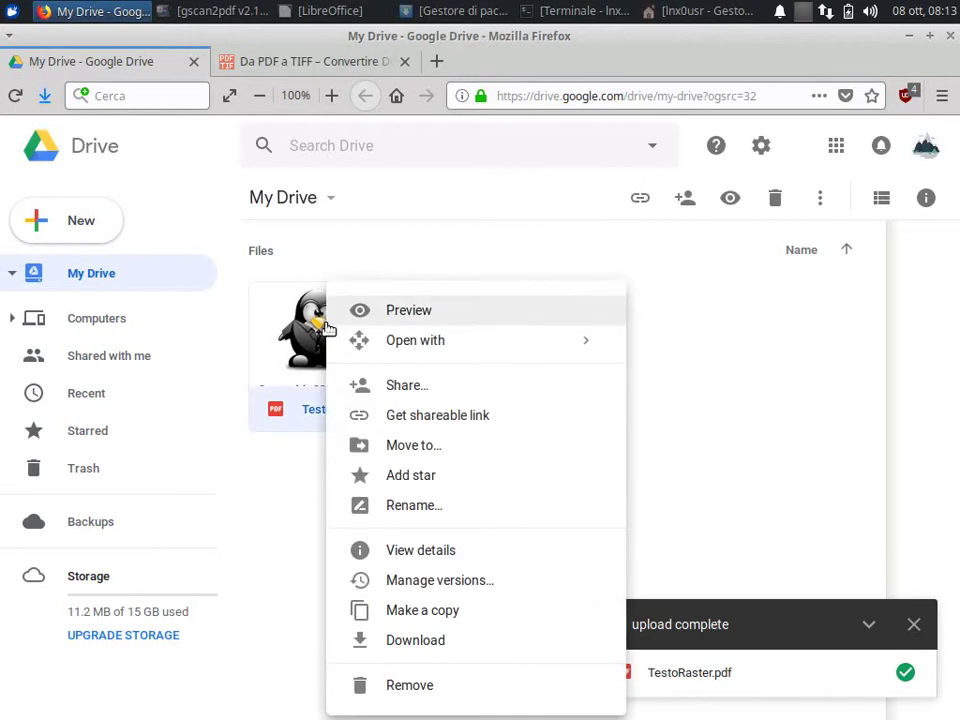
mouse_move(397, 342)
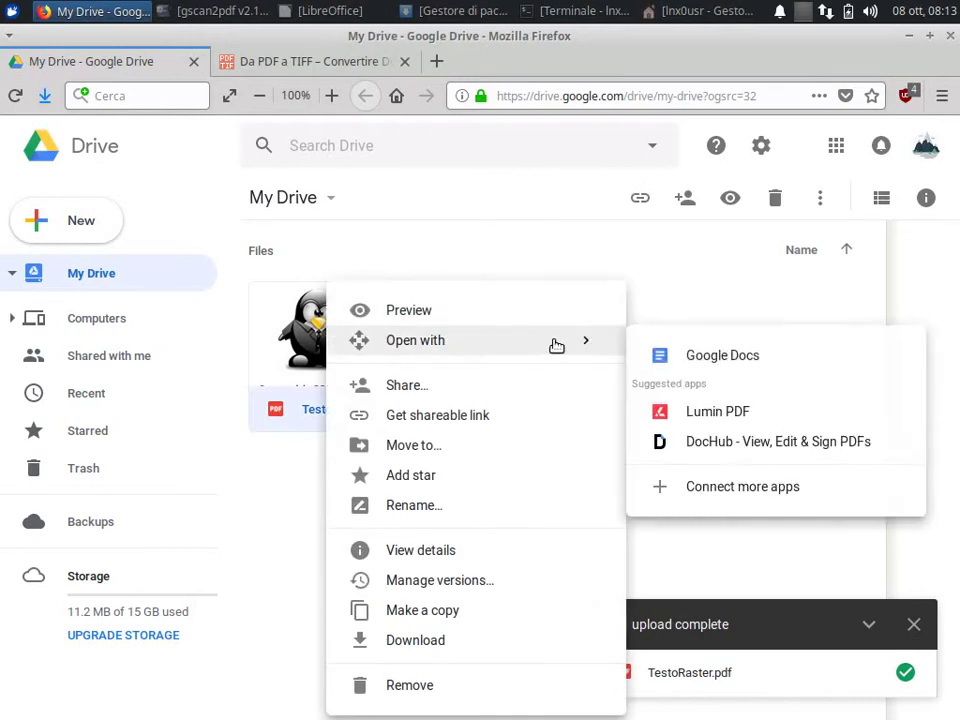
left_click(685, 354)
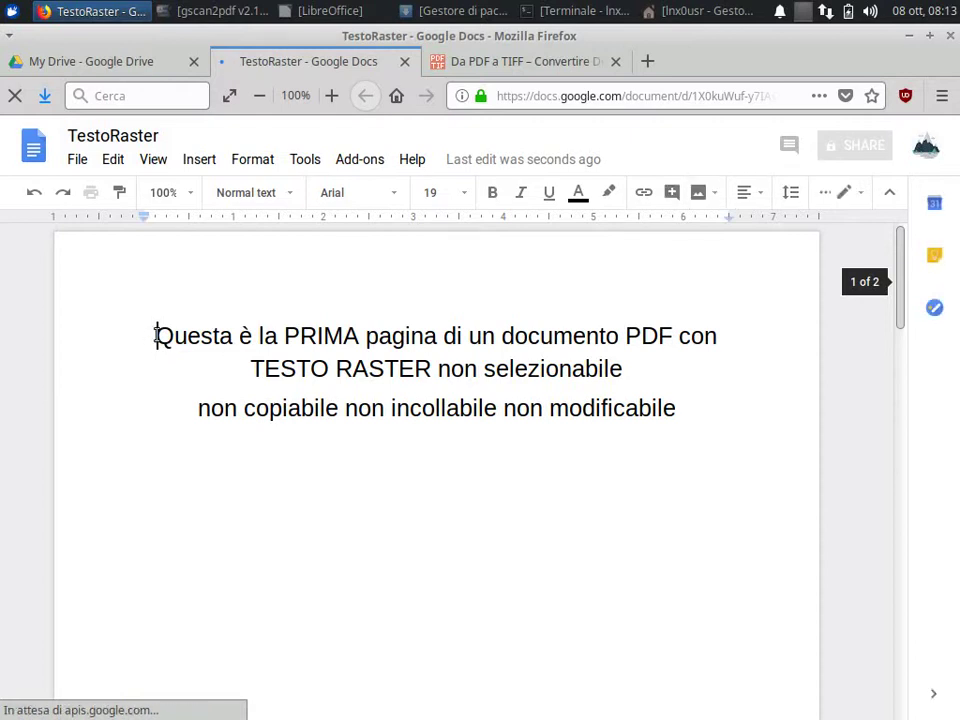
Check the recognized text of the converted TestoRaster document by selecting passages and the word "è", and close the document
left_click_drag(148, 338, 293, 367)
left_click_drag(437, 412, 686, 407)
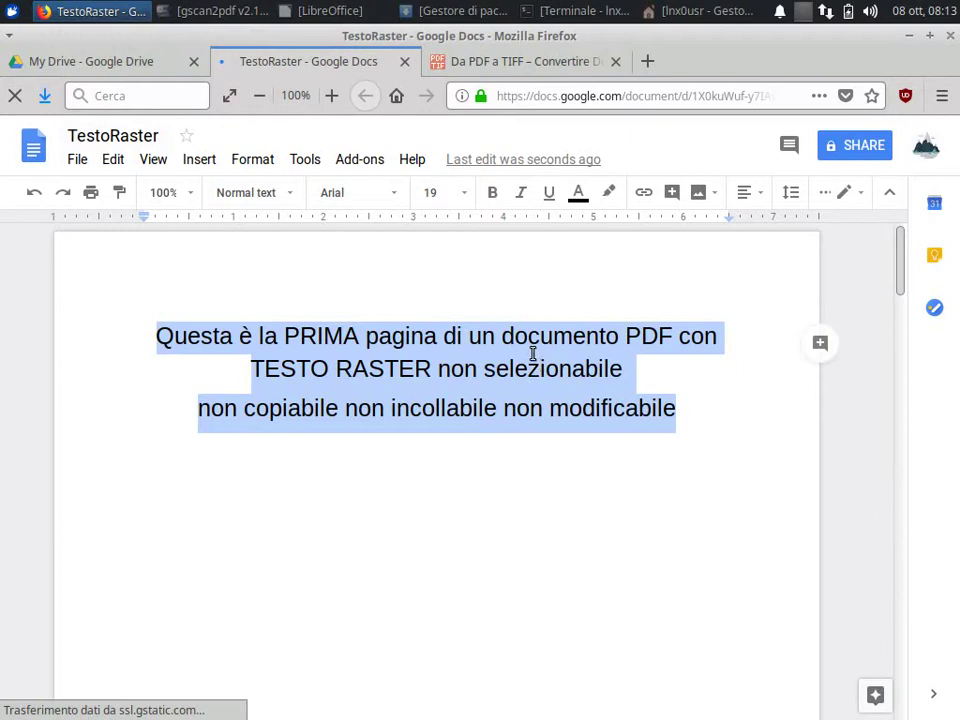
left_click(533, 354)
mouse_move(900, 257)
left_mouse_down()
mouse_move(896, 416)
mouse_move(885, 420)
mouse_move(893, 615)
mouse_move(898, 574)
mouse_move(898, 600)
mouse_move(904, 579)
mouse_move(909, 360)
mouse_move(896, 250)
left_mouse_up()
left_click_drag(300, 334, 245, 336)
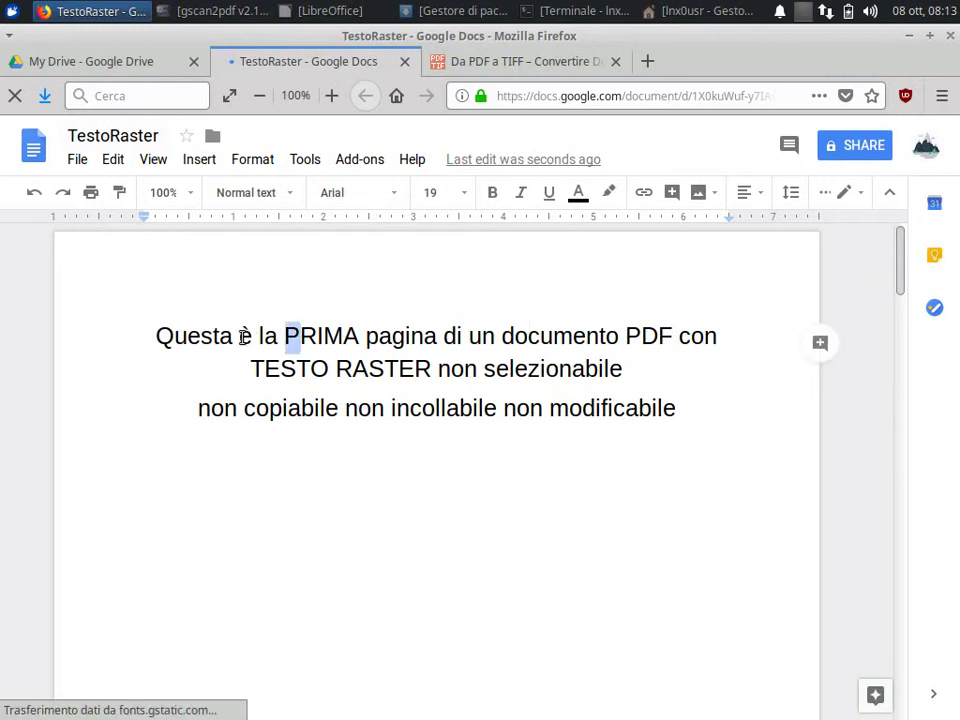
left_click(241, 334)
double_click(245, 336)
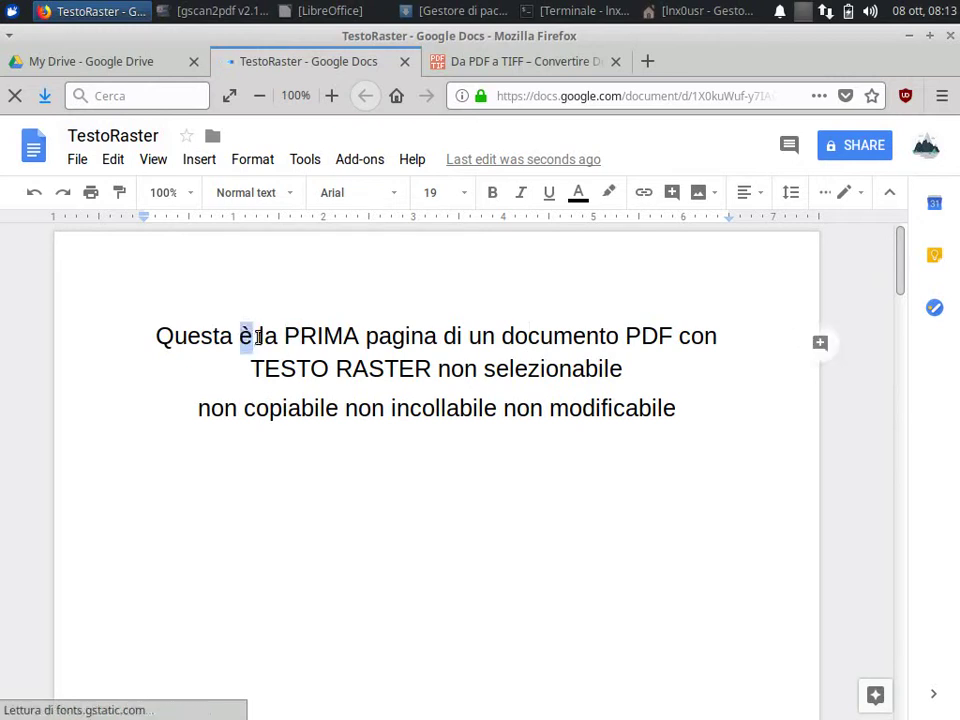
left_click(243, 336)
double_click(243, 336)
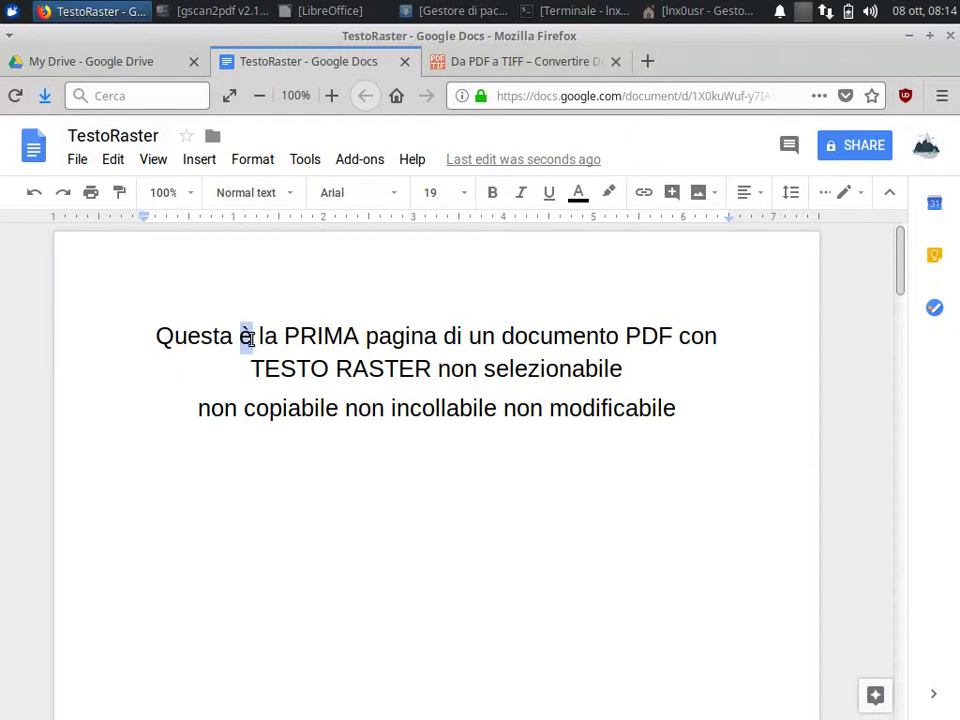
left_click(262, 336)
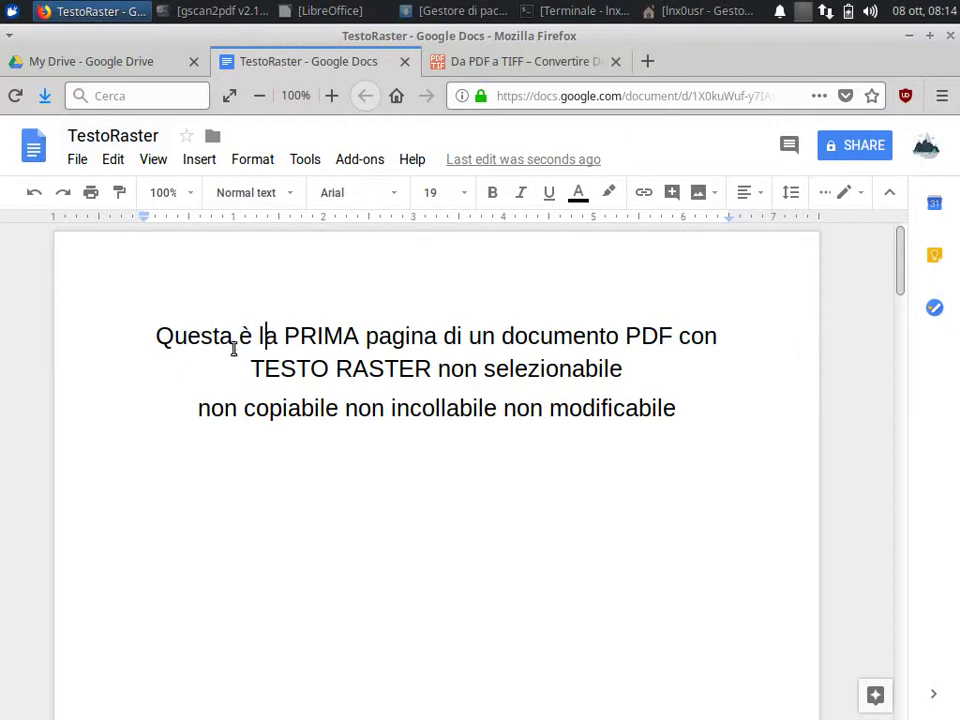
double_click(246, 335)
left_click(279, 338)
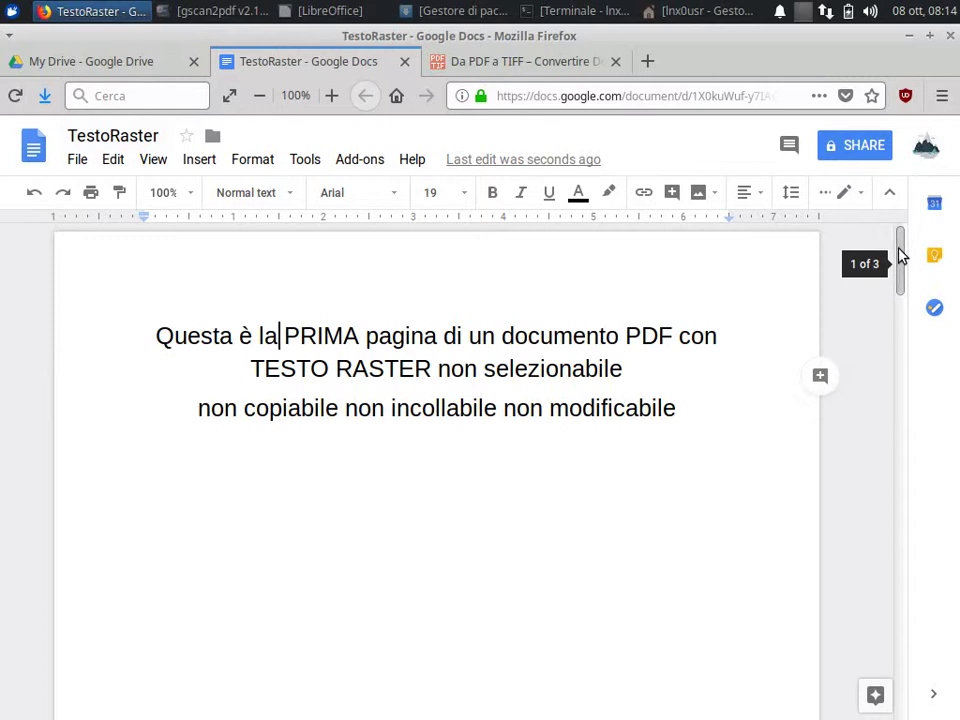
left_click(405, 62)
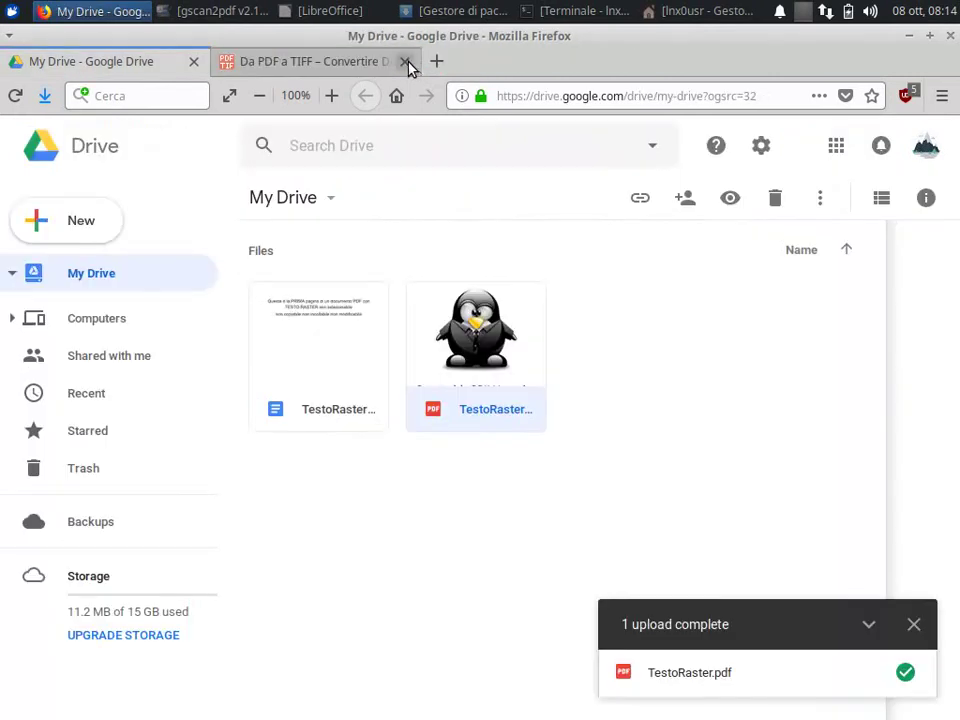
Close and restore the PDF to TIFF page, place its tab before My Drive, and minimize Firefox with My Drive active
left_click(406, 63)
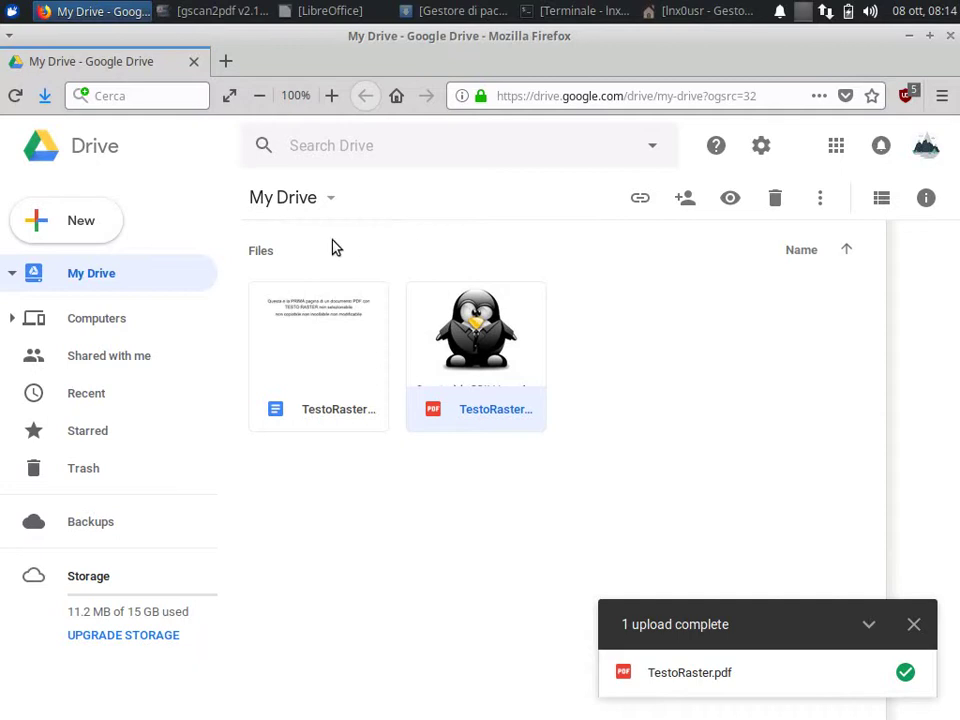
key("ctrl+shift+t")
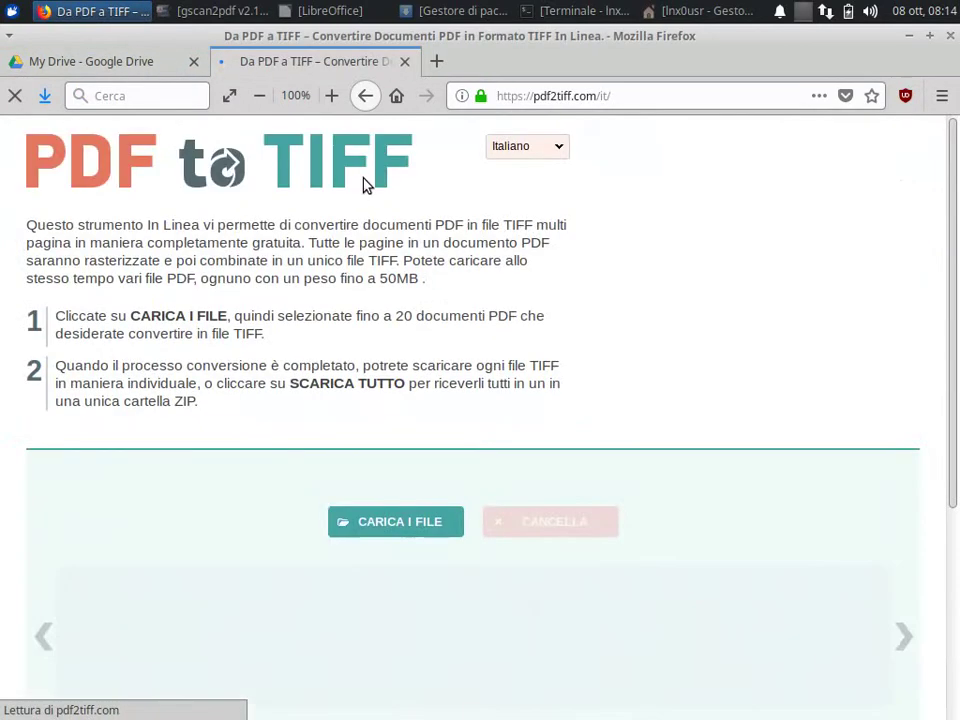
left_click_drag(242, 58, 199, 64)
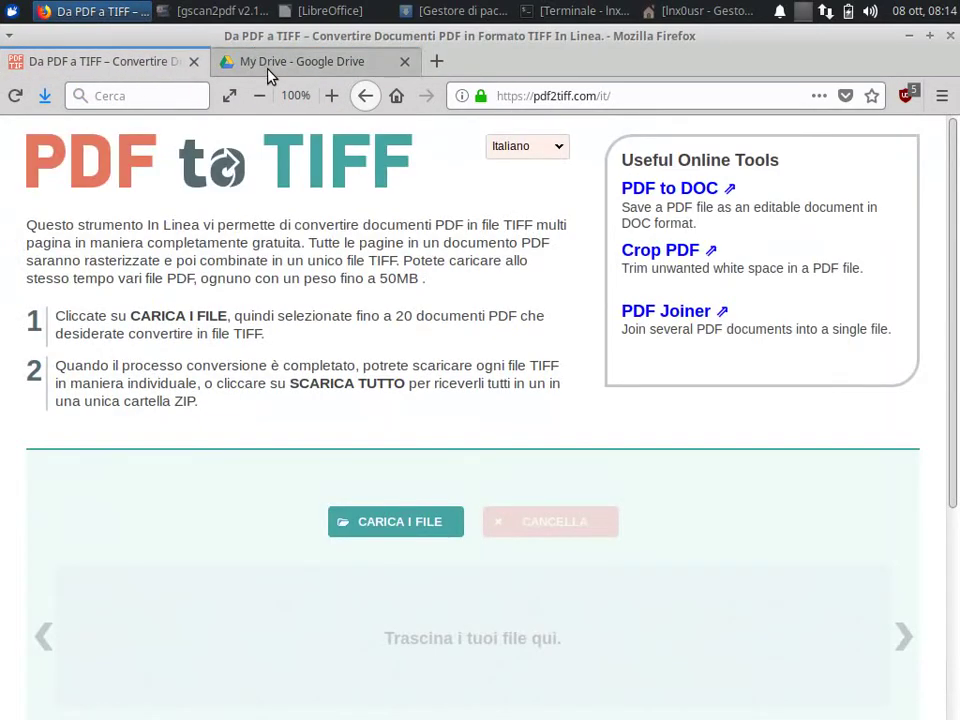
left_click(268, 66)
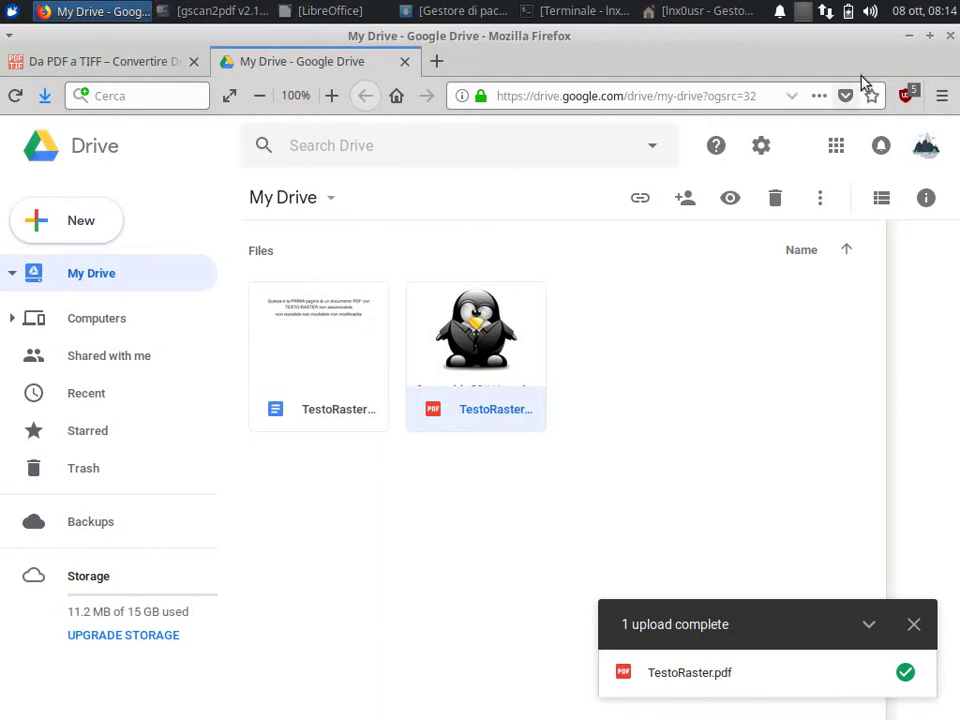
left_click(910, 37)
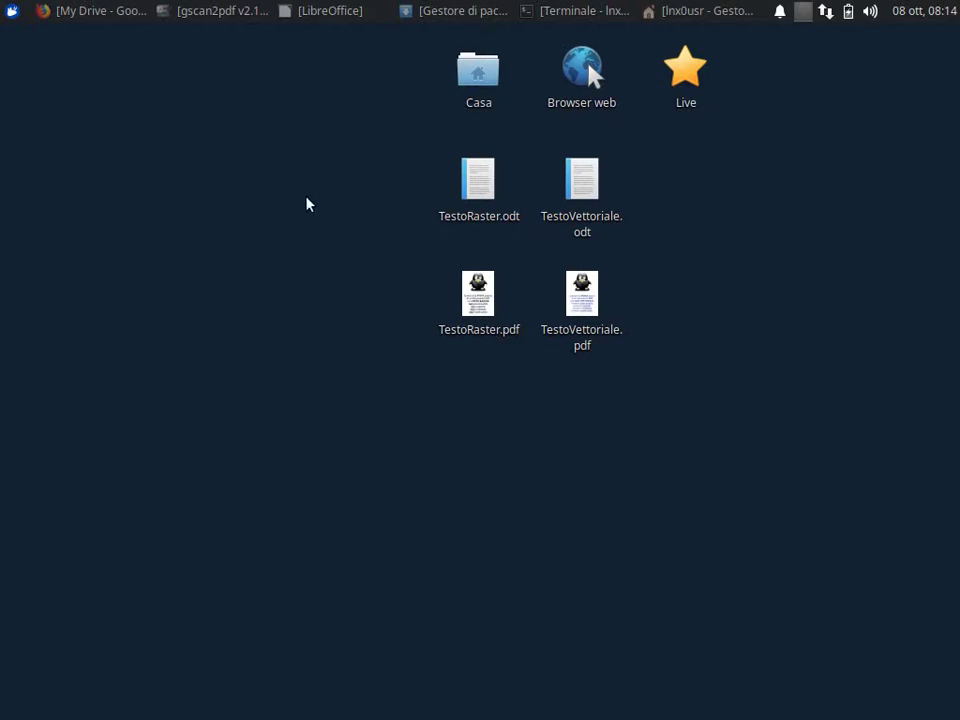
Switch to gscan2pdf, import pages 1 to 3 of TestoRaster.pdf and display the first extracted image
left_click(223, 13)
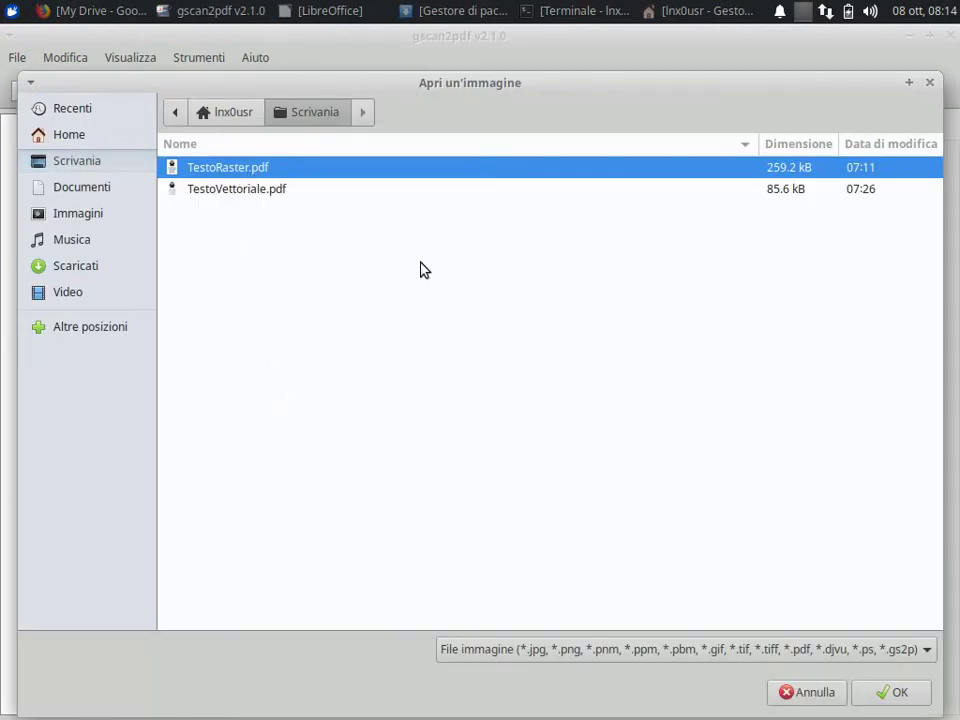
left_click(880, 691)
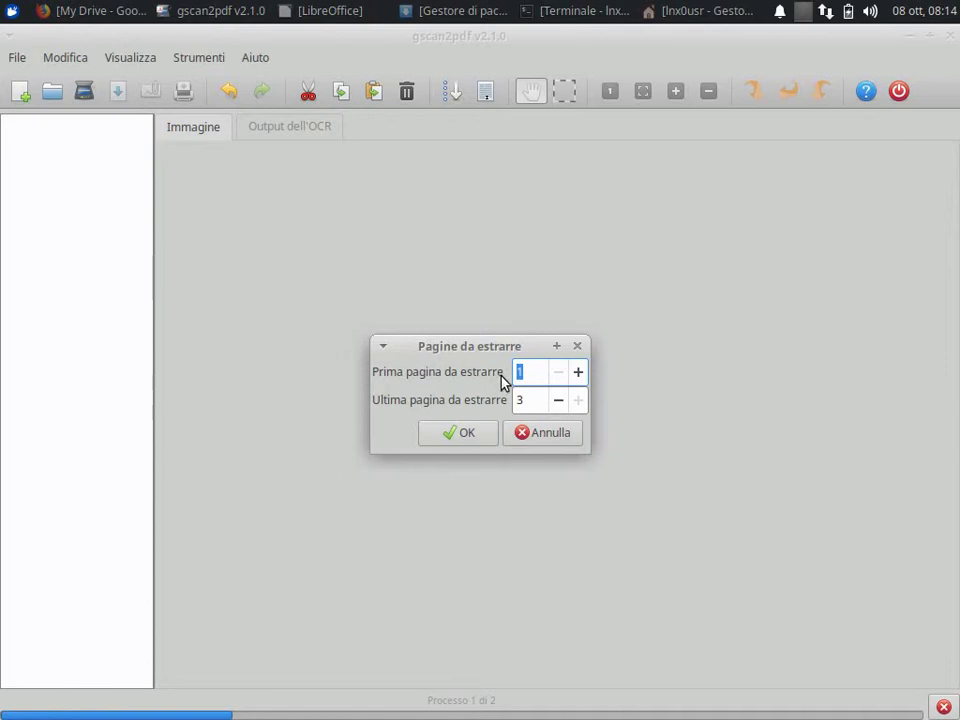
left_click(464, 436)
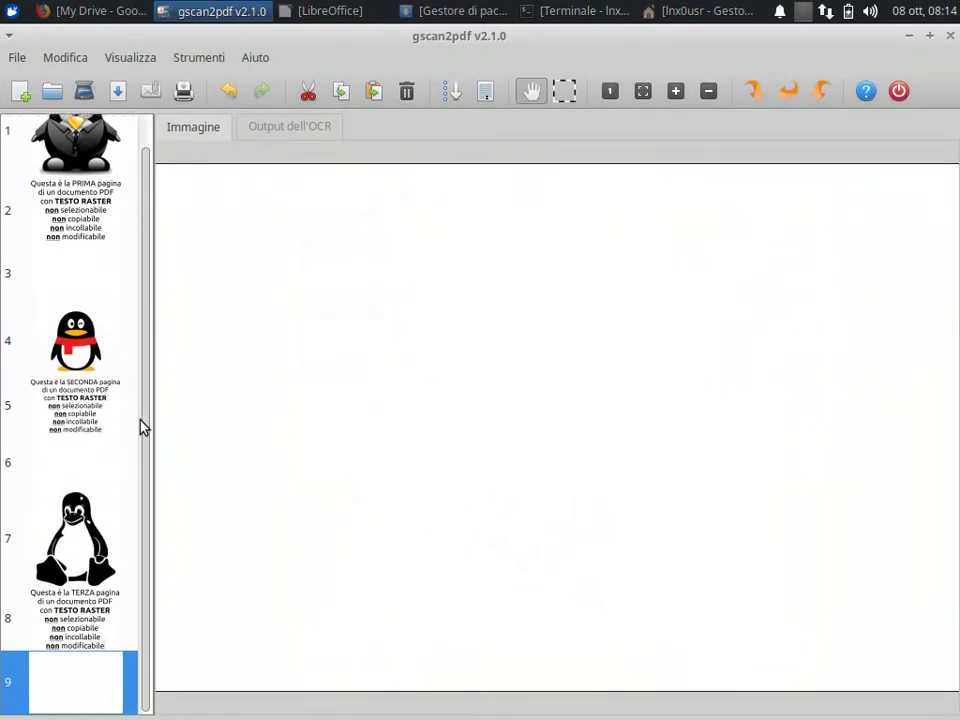
scroll(143, 410, "up", 1)
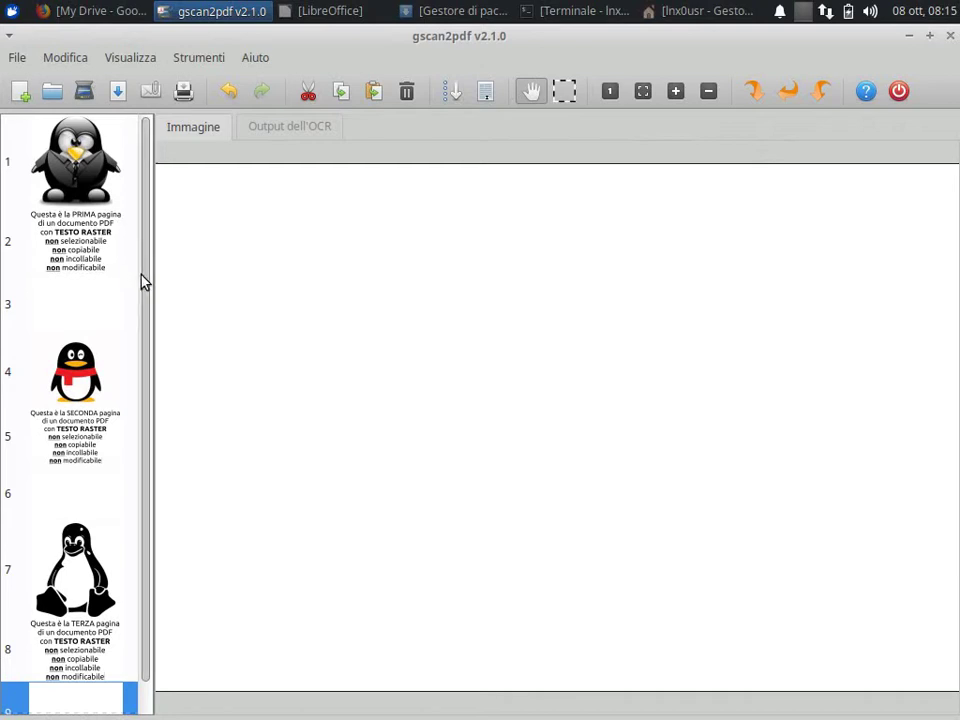
left_click(66, 180)
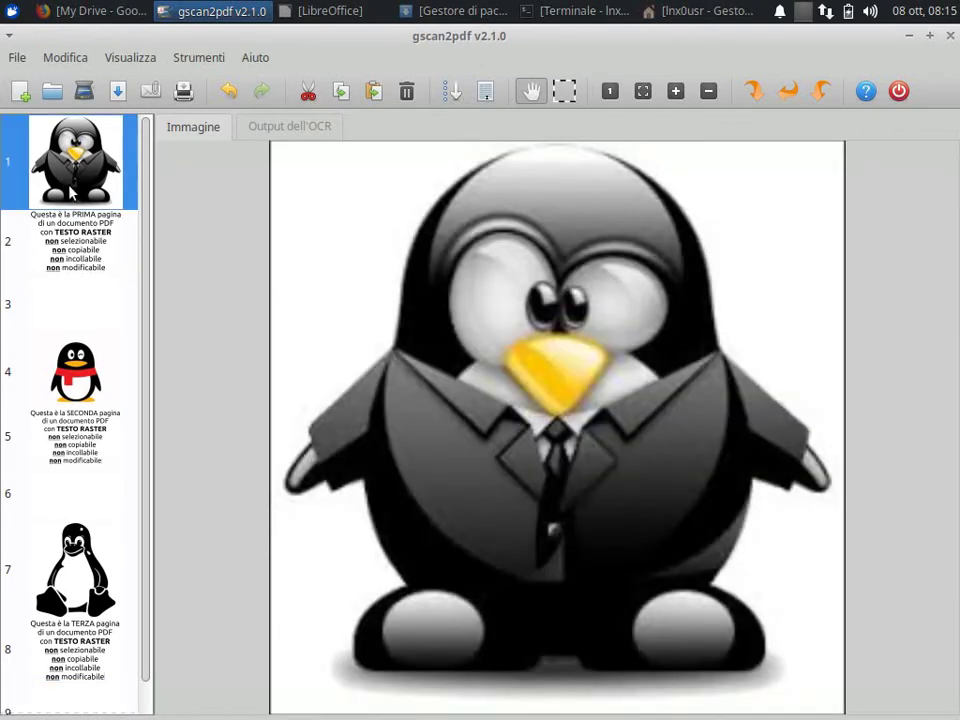
Examine the images extracted from TestoRaster.pdf, viewing the text images and penguin pictures and returning to the first image
left_click(85, 249)
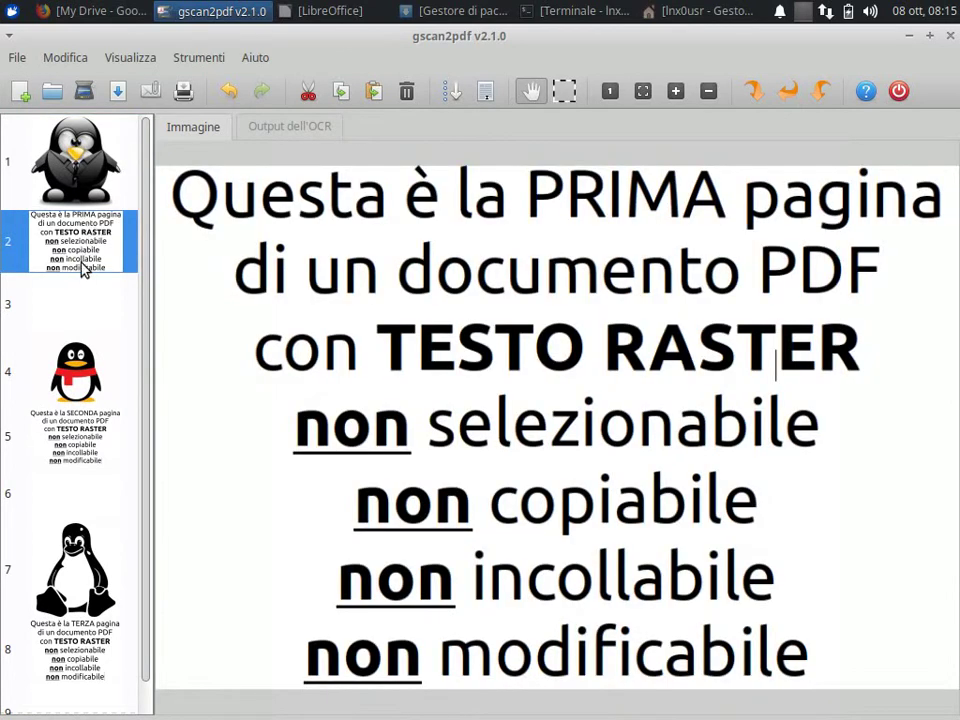
left_click(80, 396)
left_click(75, 446)
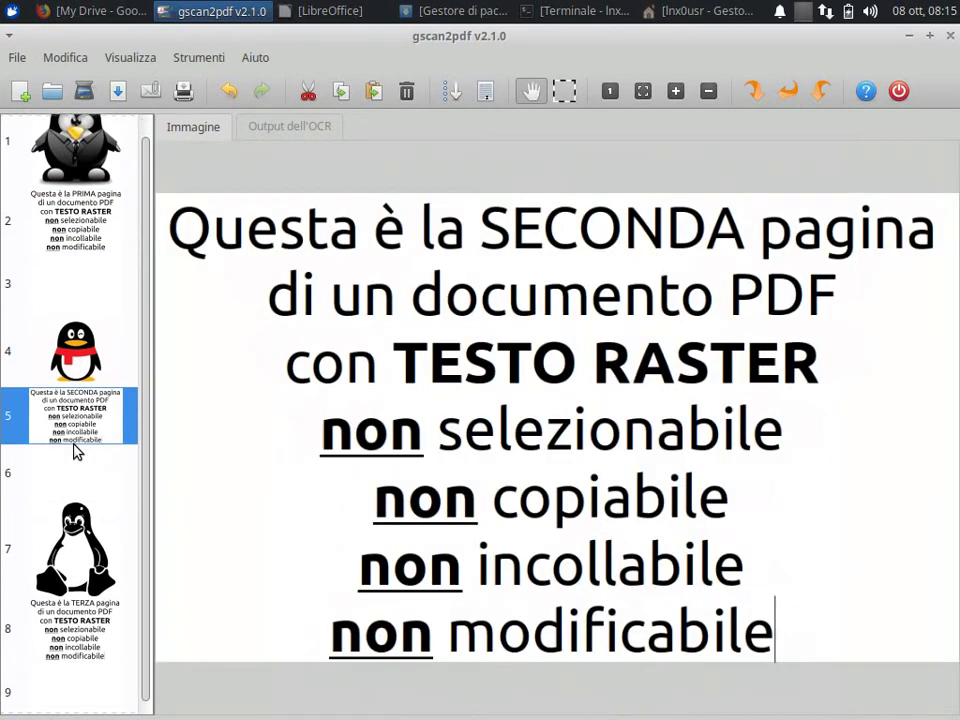
left_click(68, 598)
left_click(120, 525)
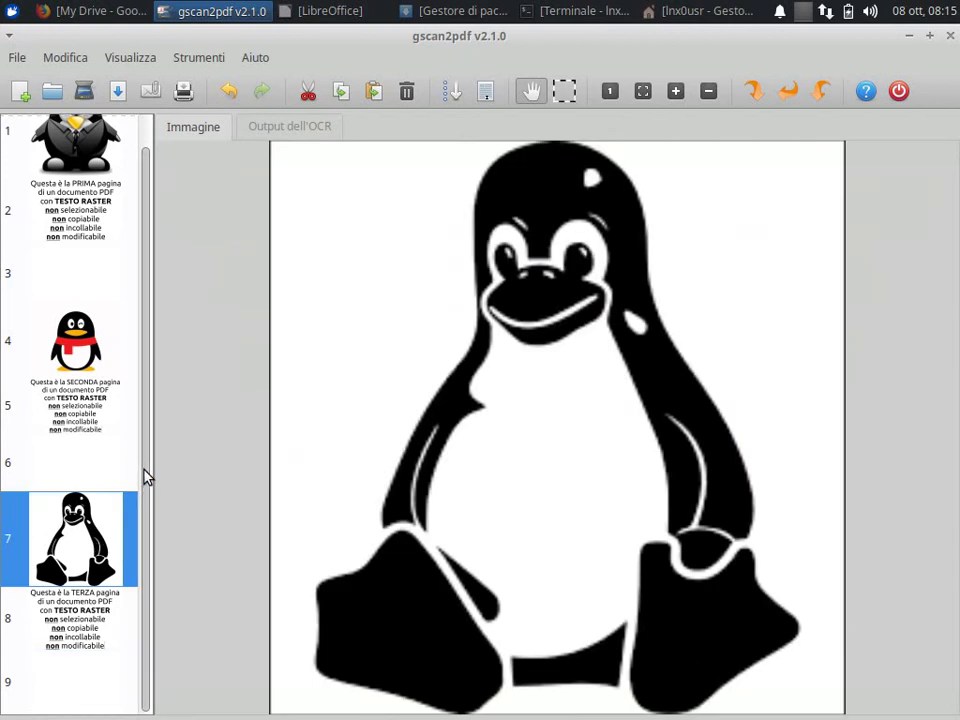
scroll(145, 477, "up", 1)
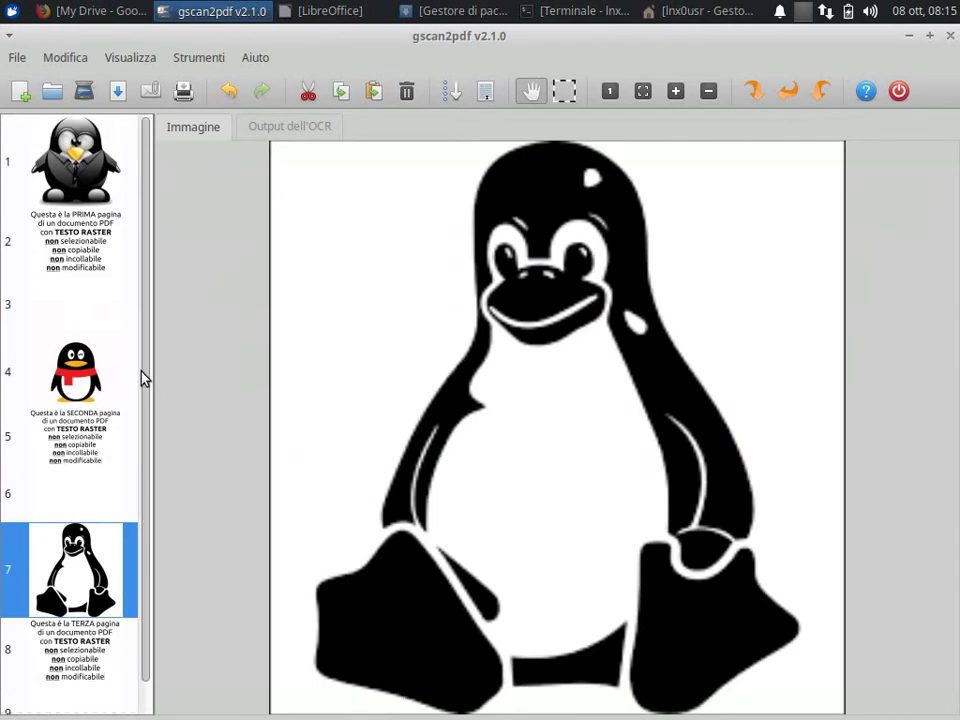
left_click(82, 243)
left_click(66, 140)
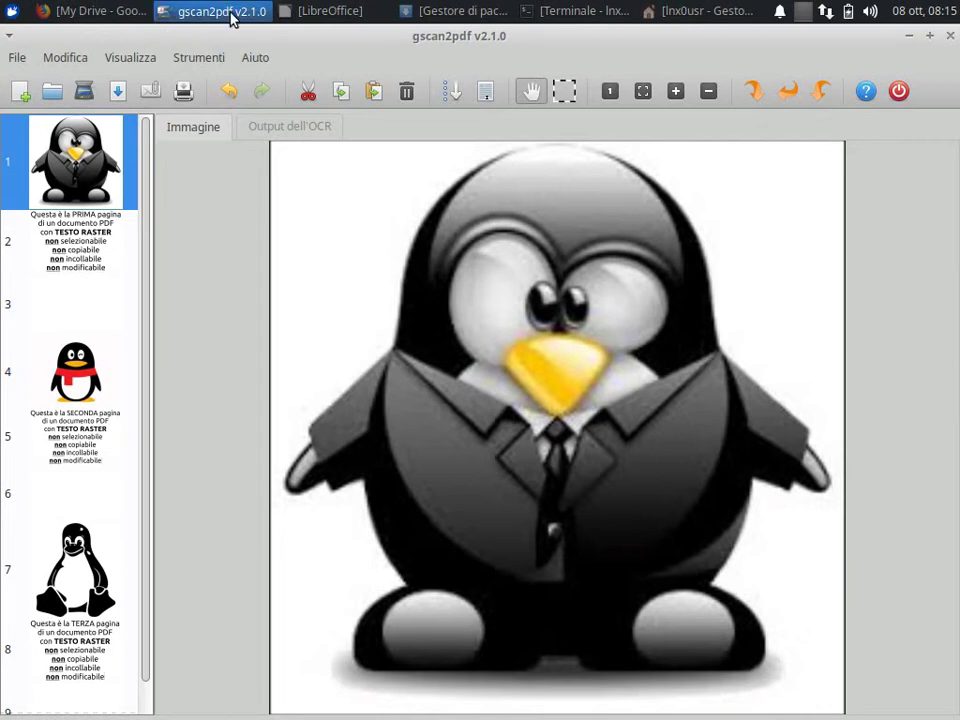
Run OCR with the GOCR engine on only the selected page 2 image and display the OCR output
left_click(78, 245)
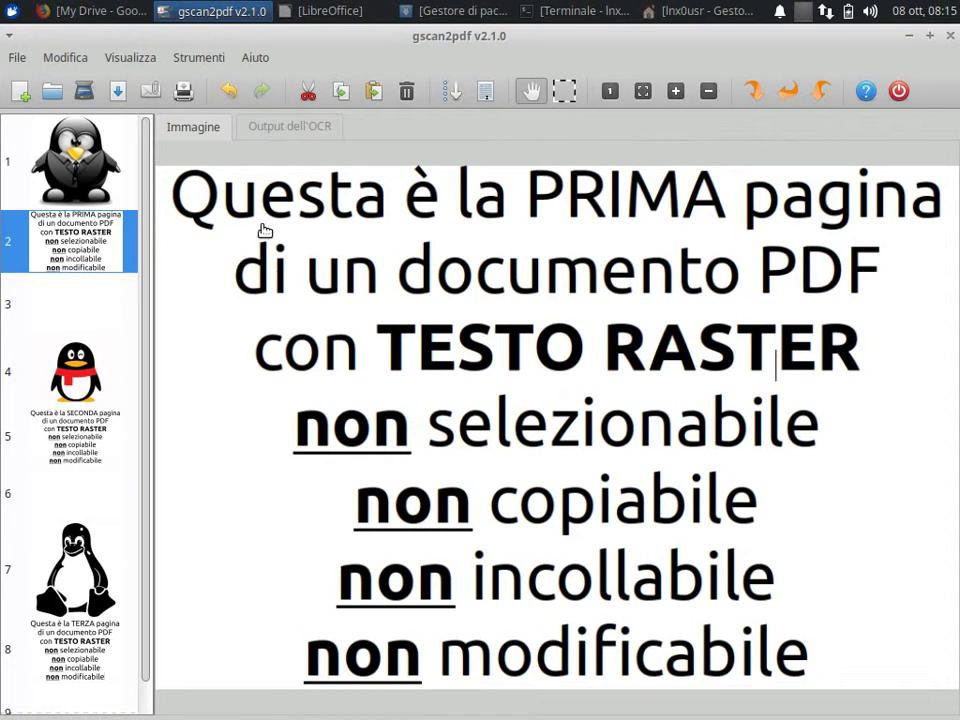
left_click(203, 56)
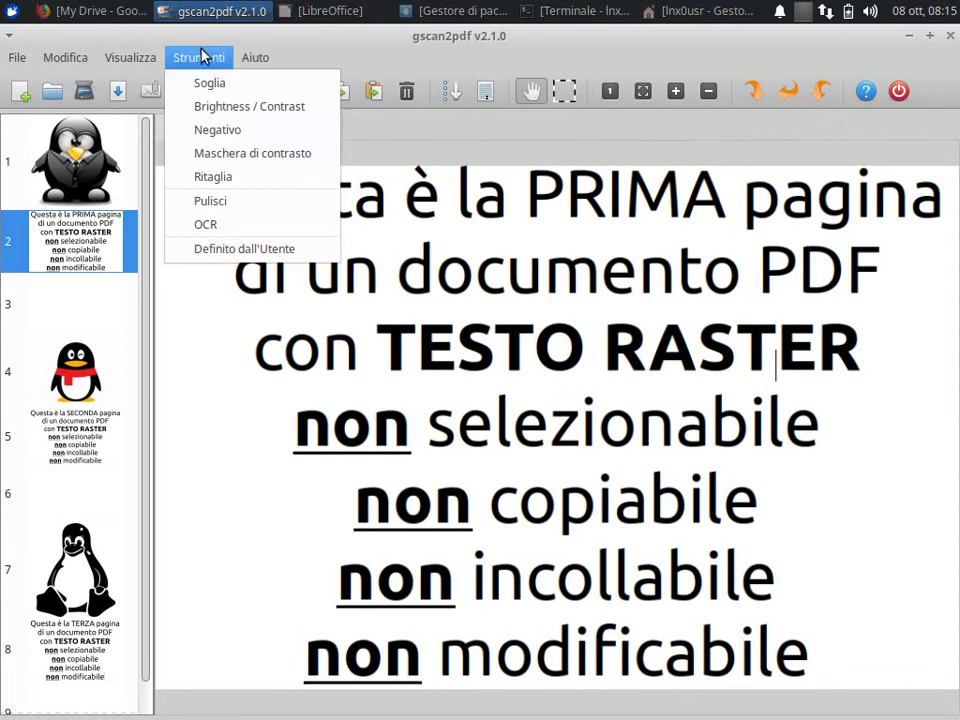
left_click(240, 230)
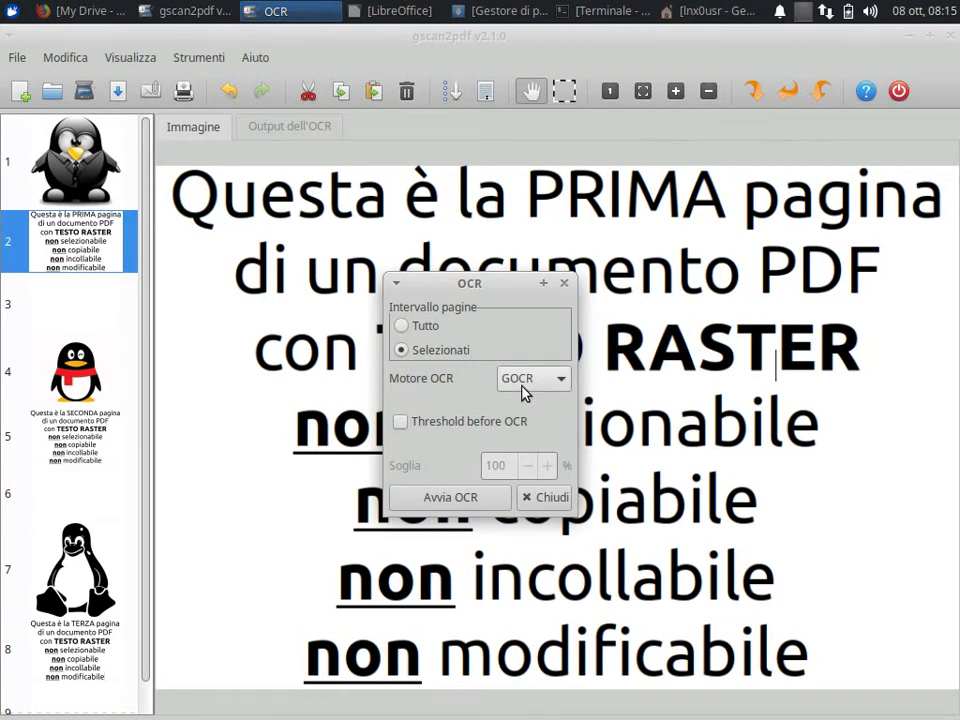
left_click(471, 497)
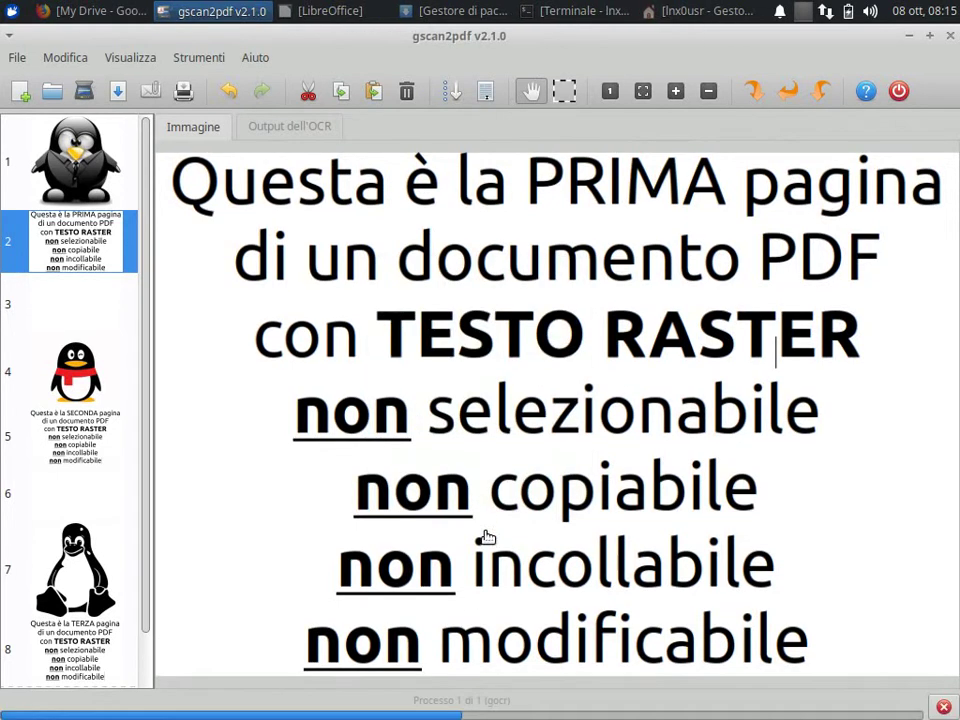
left_click(277, 134)
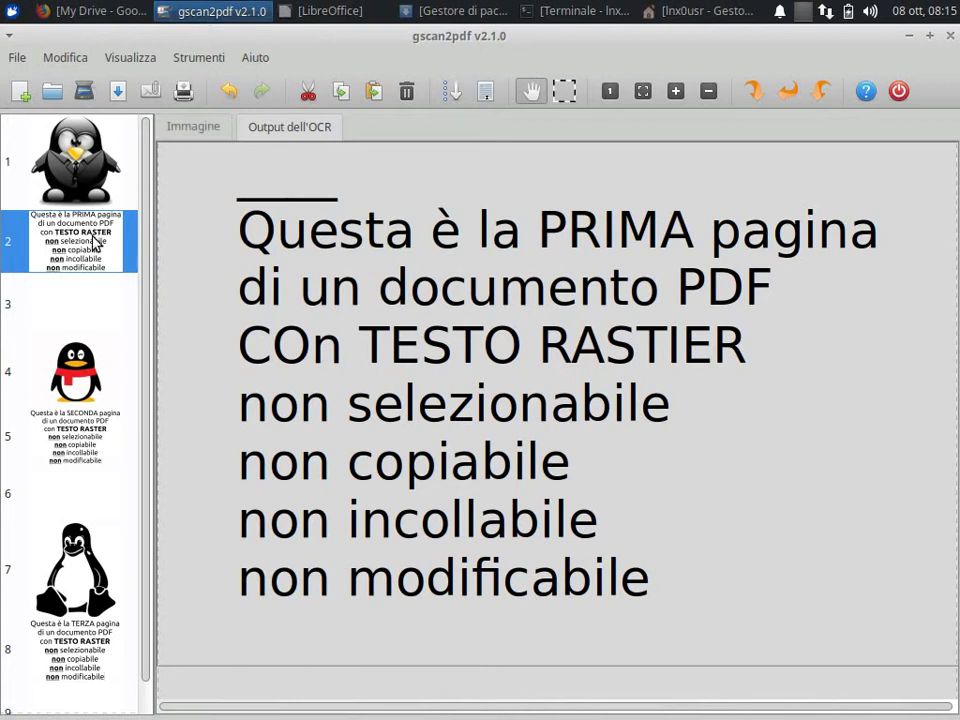
Open the recognized text of page 2 for editing and copy it from "Questa è la PRIMA pagina" to "non modificabile"
left_click(352, 275)
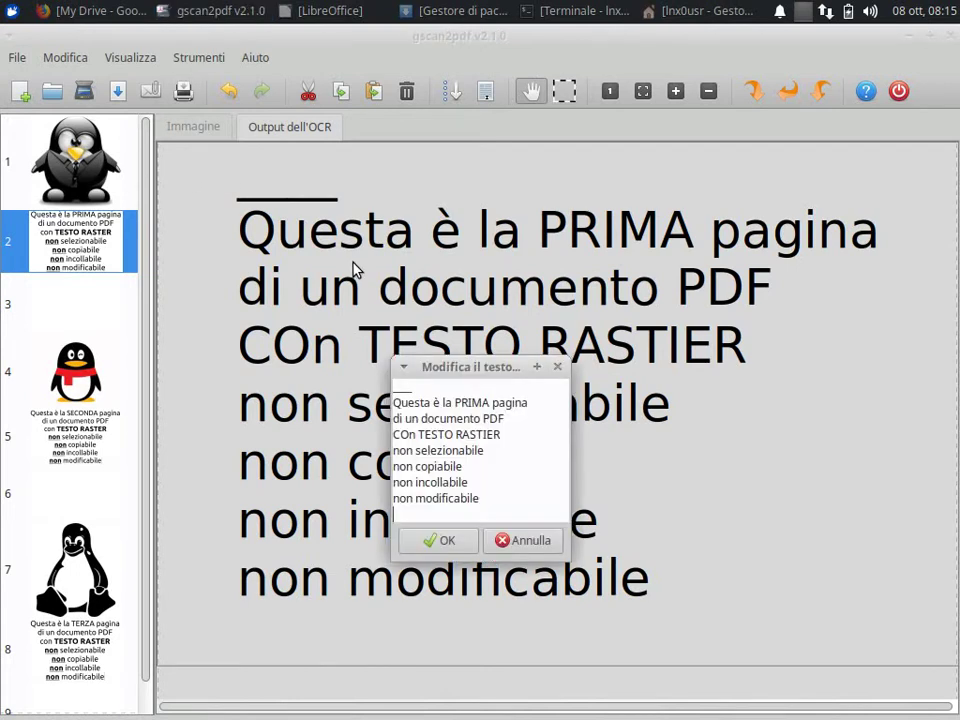
left_click_drag(396, 404, 480, 498)
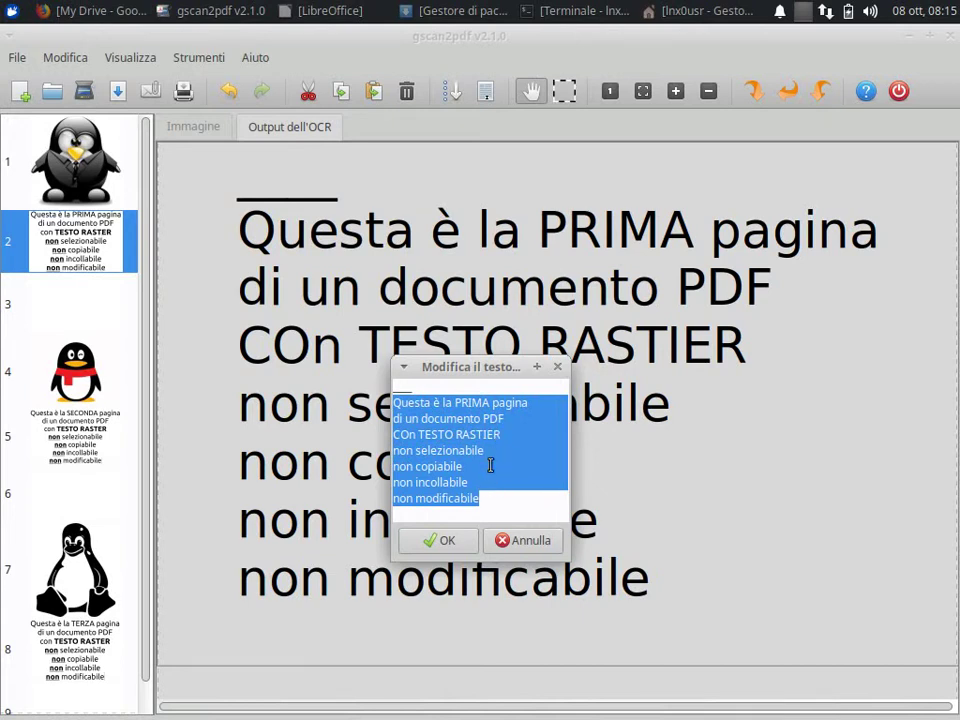
left_click(423, 418)
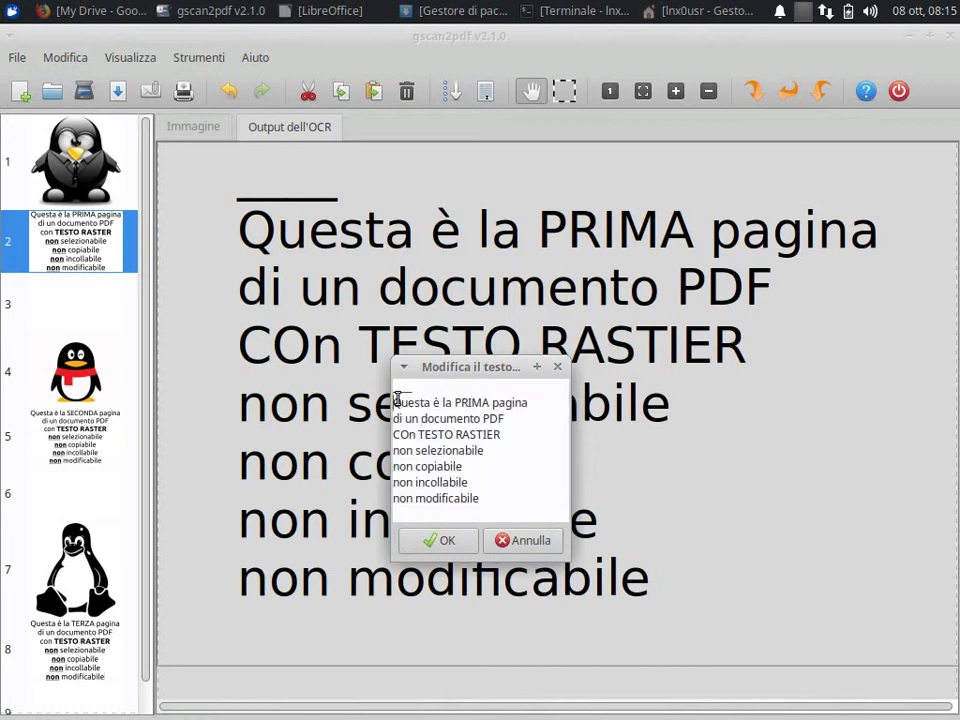
left_click_drag(397, 400, 492, 493)
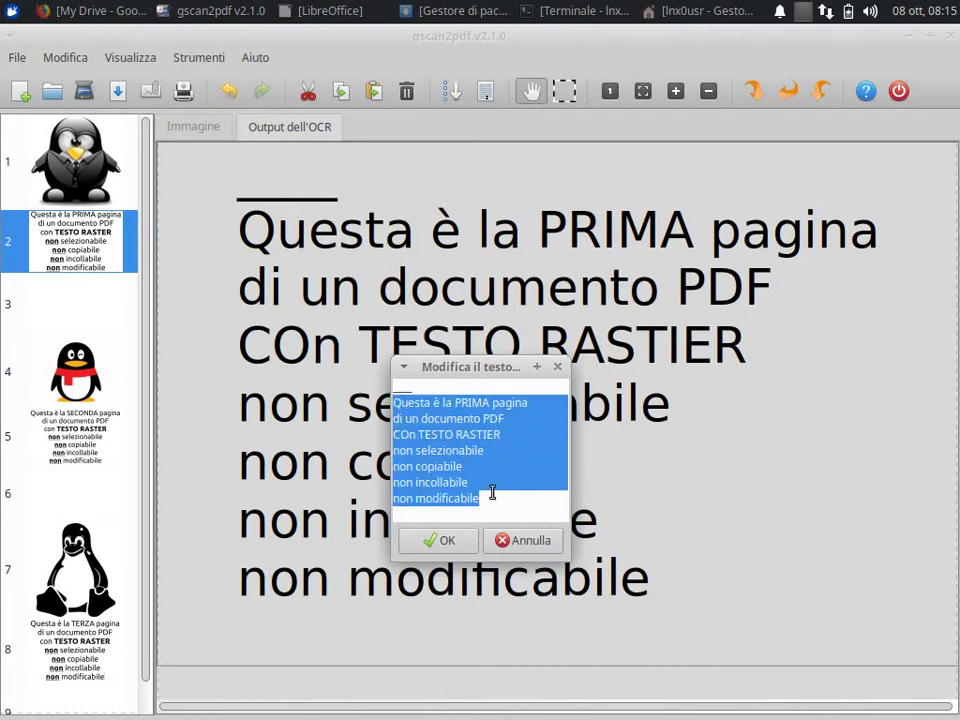
right_click(440, 426)
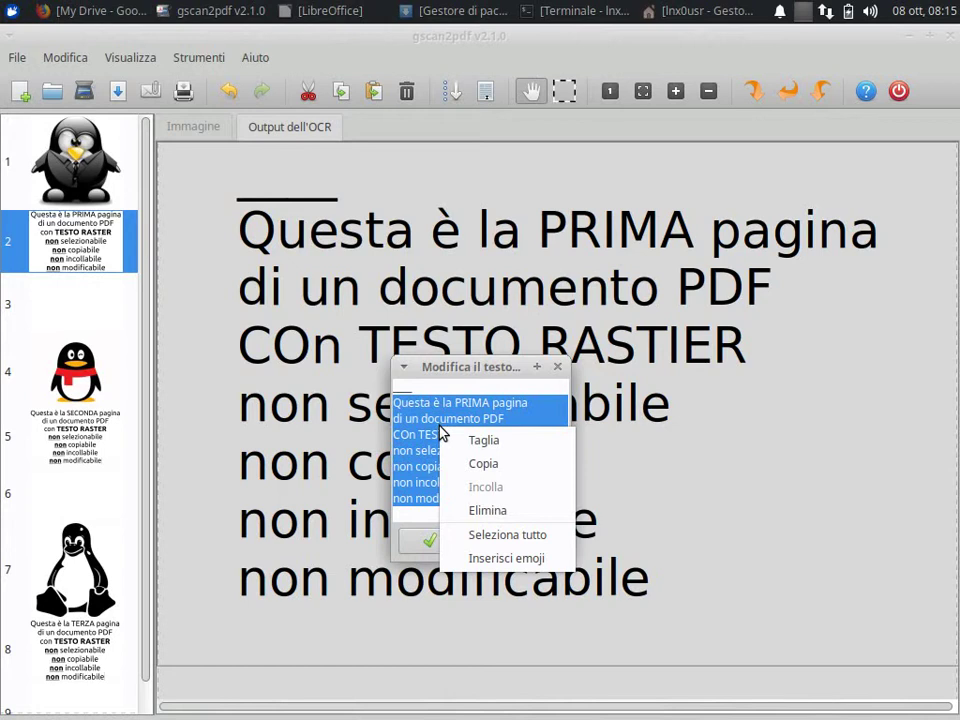
left_click(476, 464)
Switch to LibreOffice, create a new Writer document with centered alignment and paste the copied text into it
left_click(312, 11)
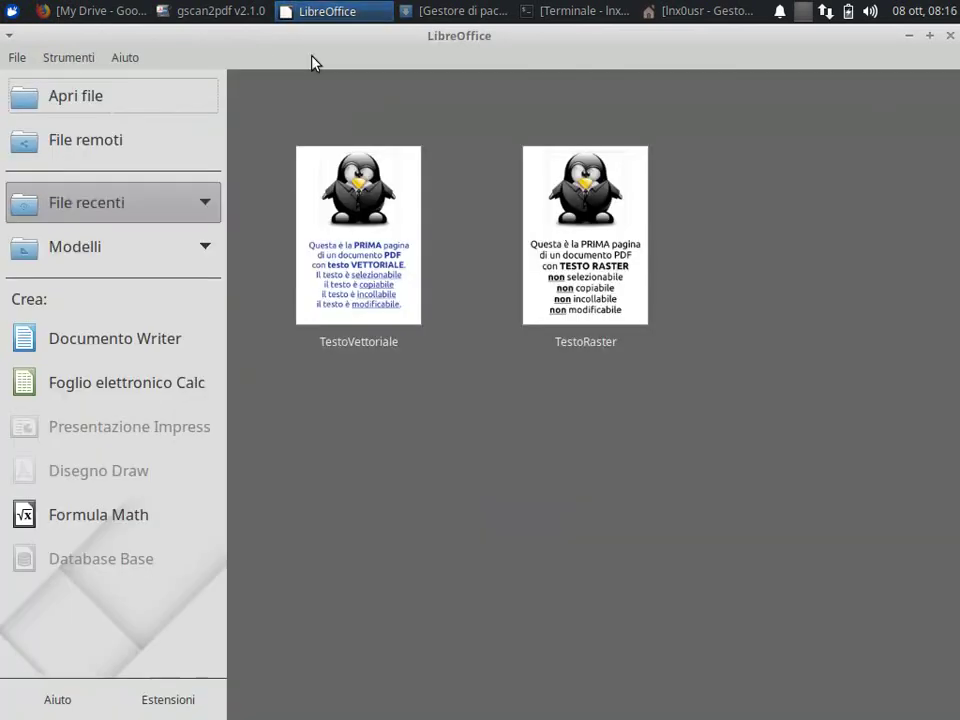
left_click(174, 346)
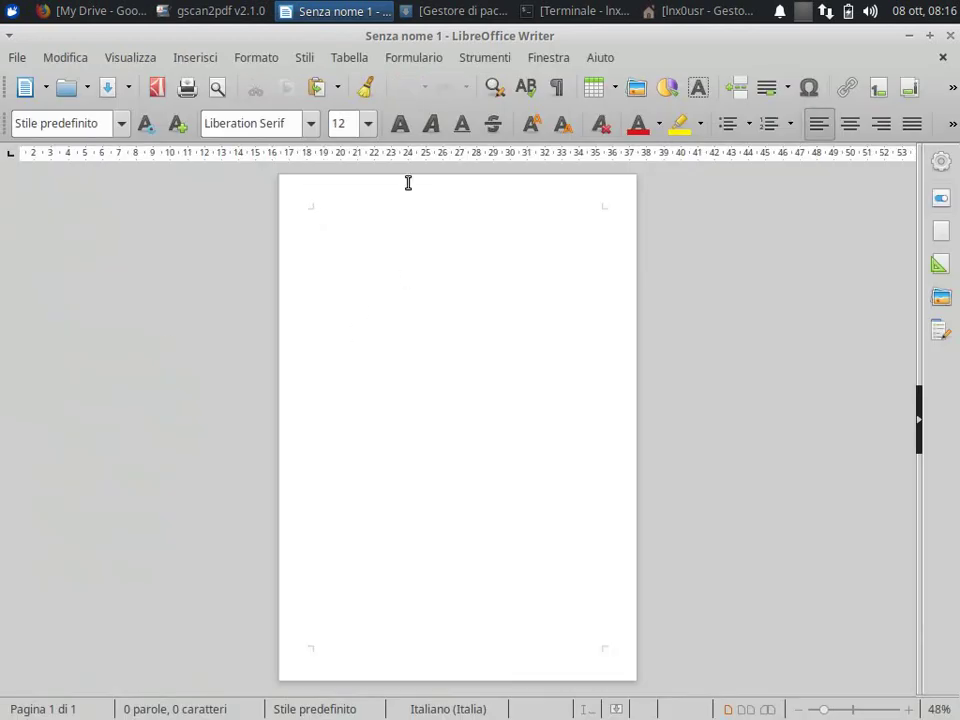
left_click(850, 123)
right_click(458, 214)
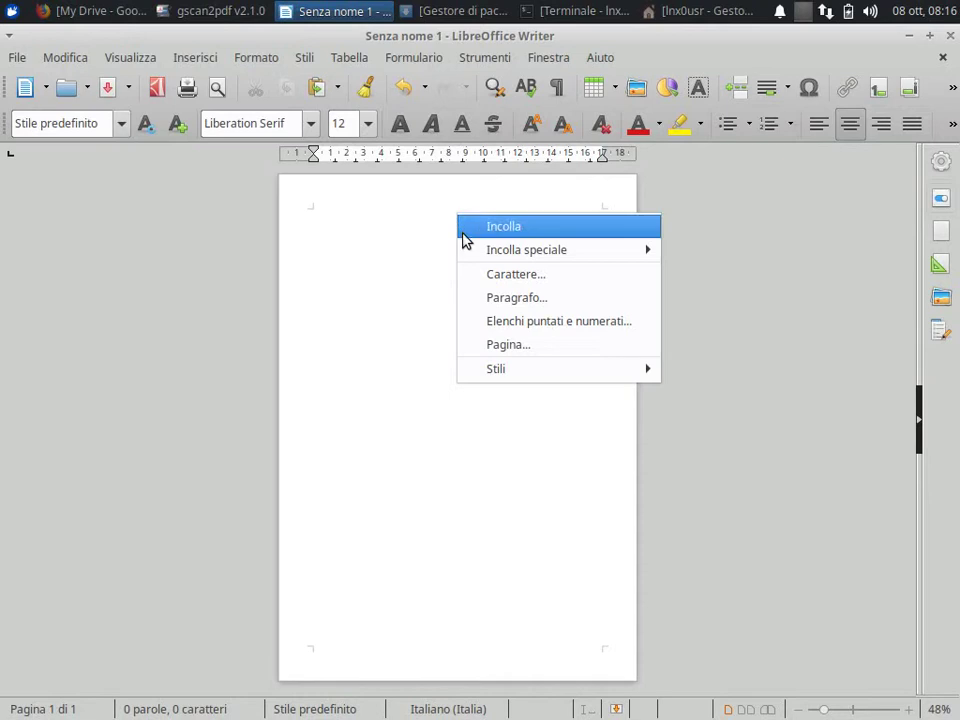
left_click(462, 228)
Set the font size of the pasted text to 54 pt and deselect it
left_click_drag(421, 214, 483, 263)
left_click(368, 123)
scroll(366, 180, "down", 4)
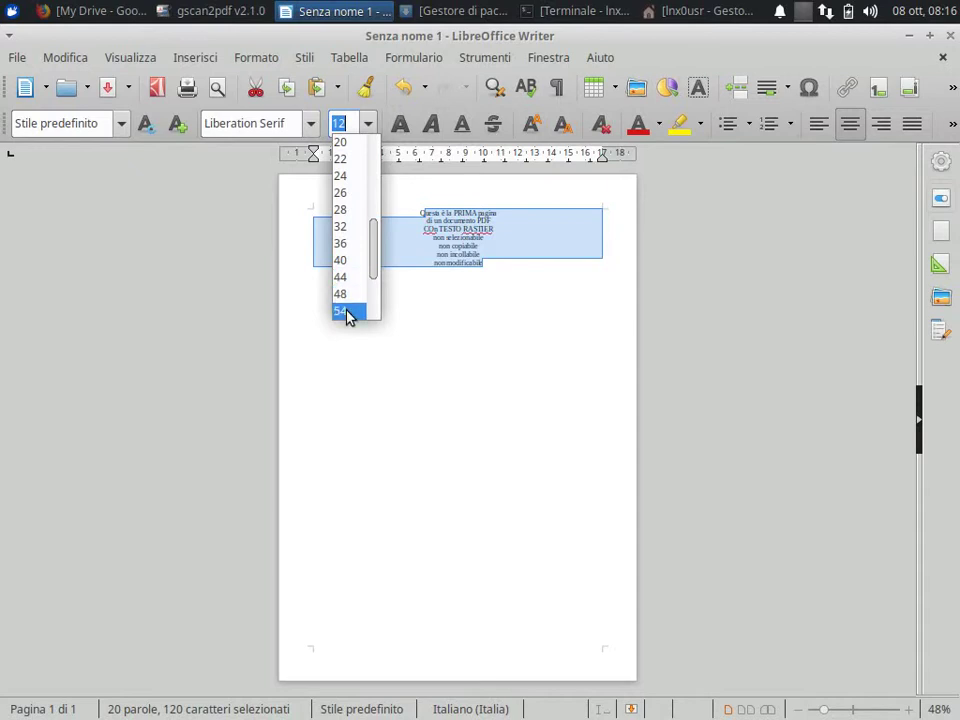
left_click(350, 310)
left_click(433, 318)
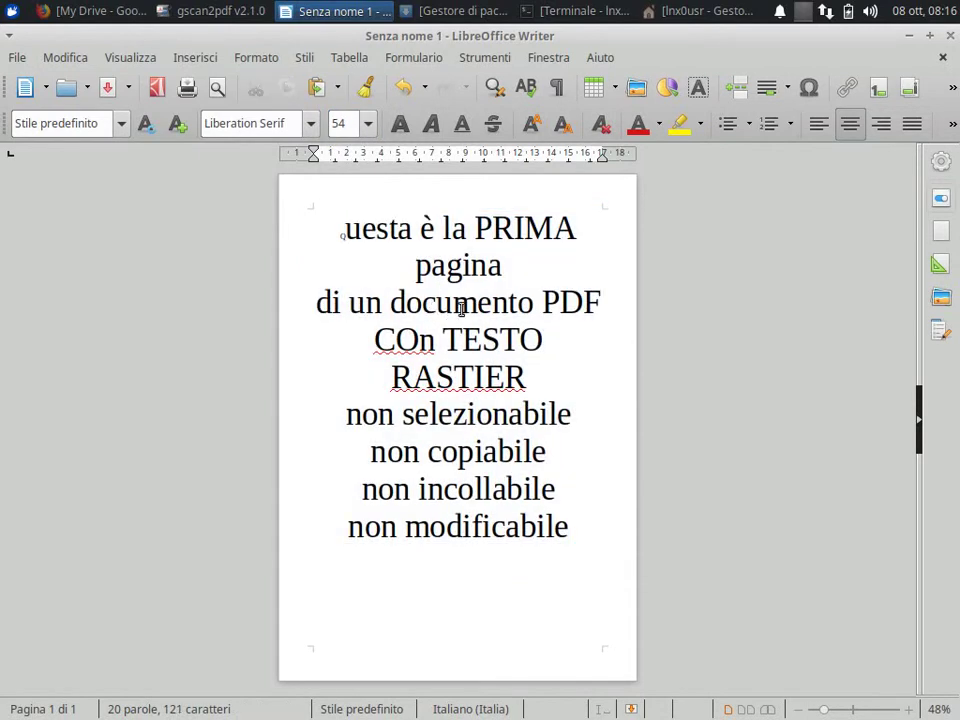
Return to gscan2pdf, review the file-opening dialog, processing tools and recognized text, cancelling each dialog, and minimize the window
left_click(912, 38)
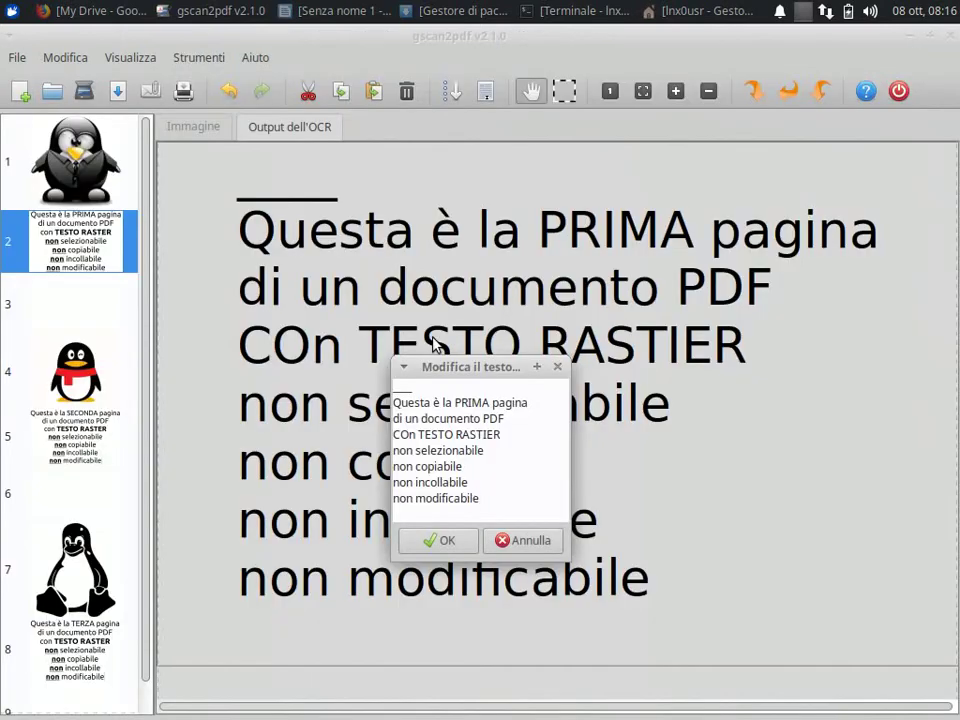
left_click(528, 541)
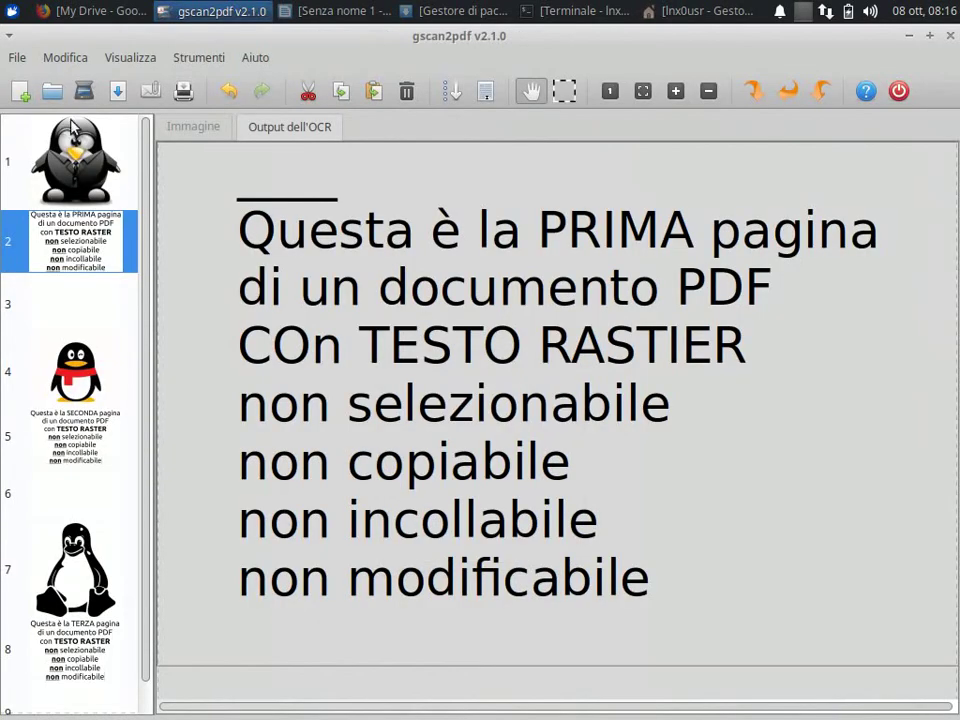
left_click(52, 91)
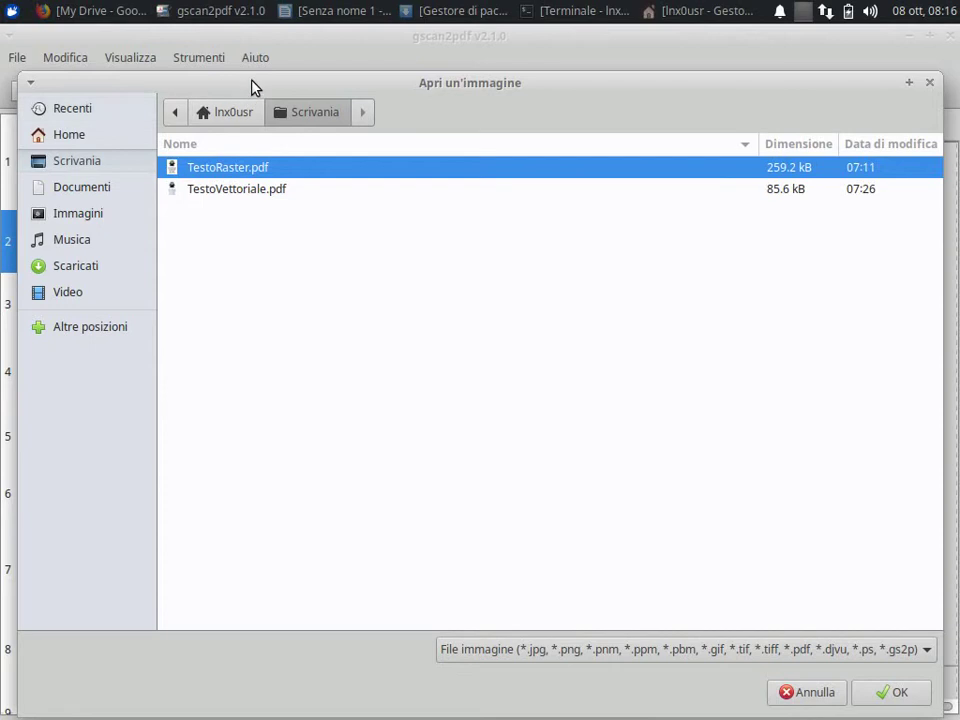
left_click(812, 692)
left_click(199, 57)
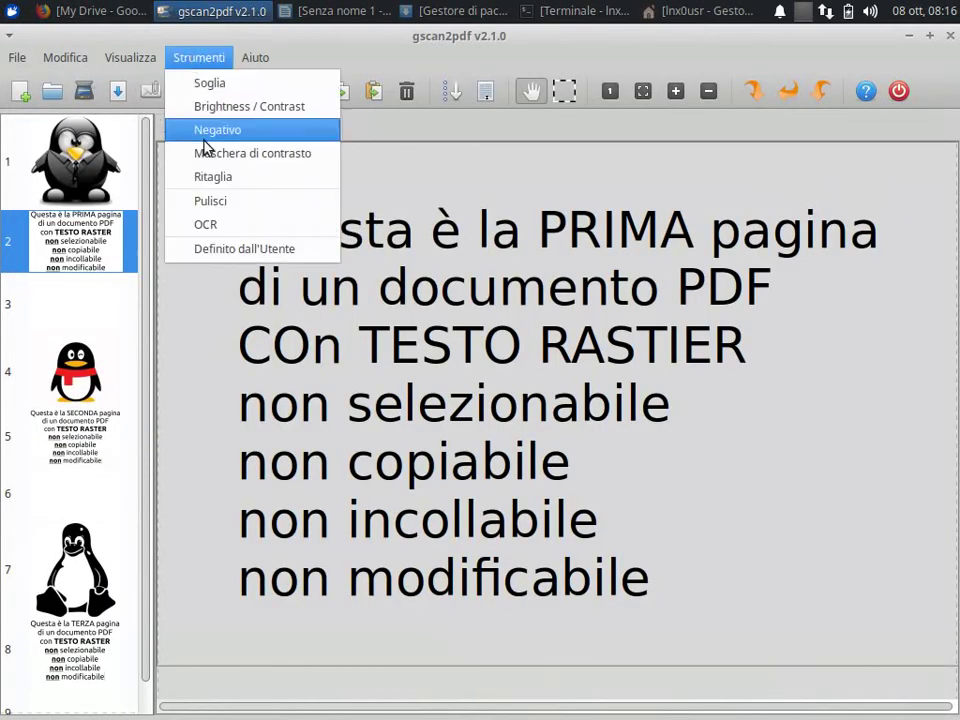
left_click(437, 415)
left_click(437, 415)
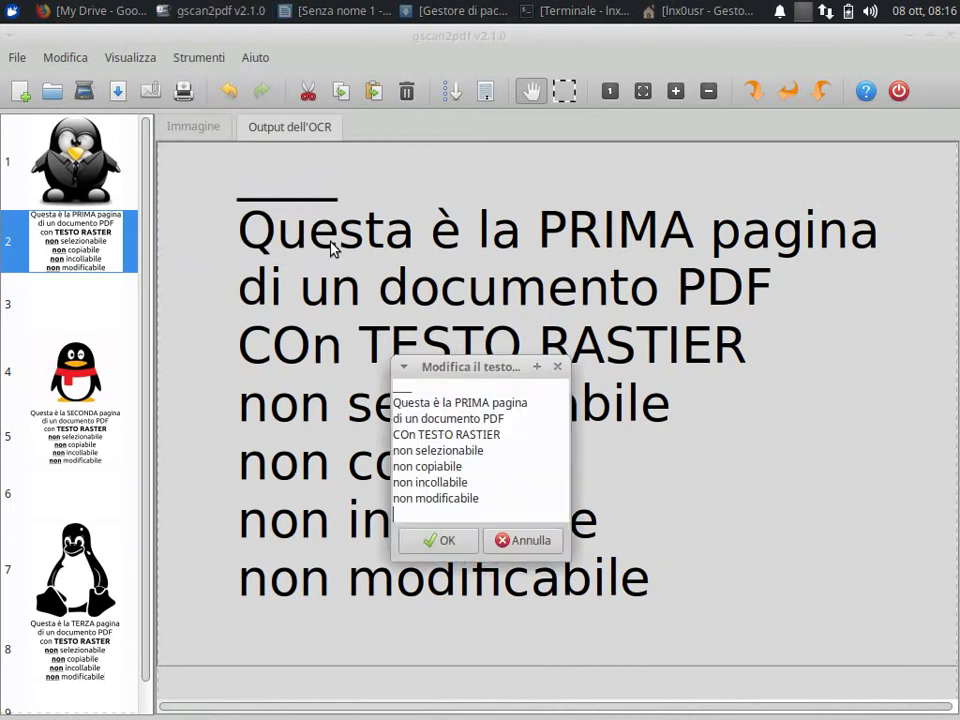
left_click_drag(396, 401, 491, 498)
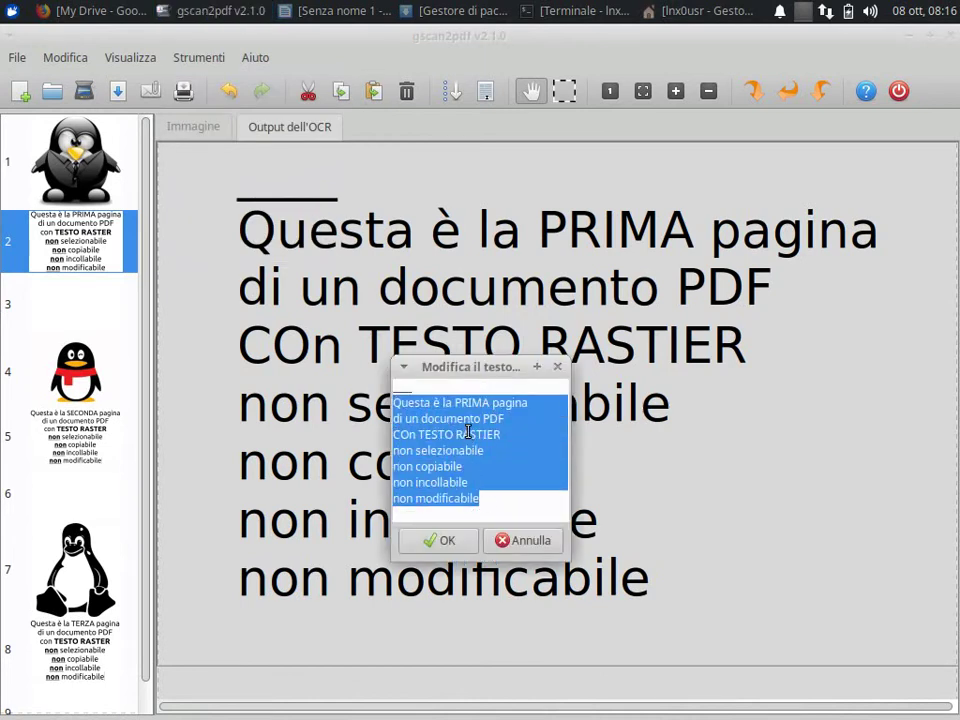
left_click(519, 542)
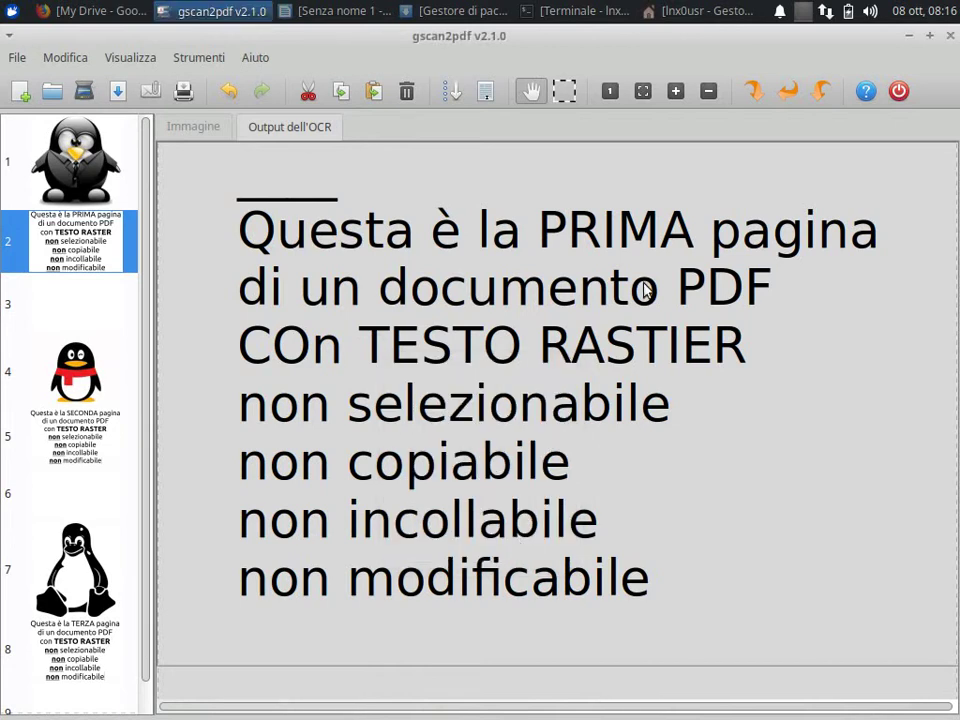
left_click(908, 37)
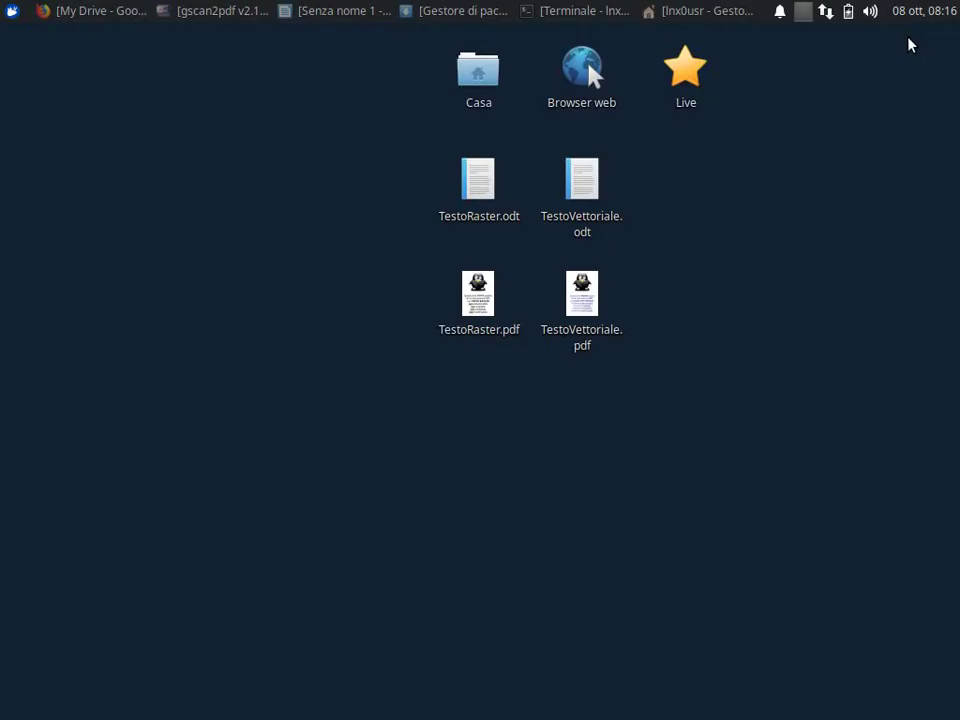
Switch to the Writer document, view the PDF and EPUB export options without exporting, and minimize Writer
left_click(332, 12)
left_click(17, 57)
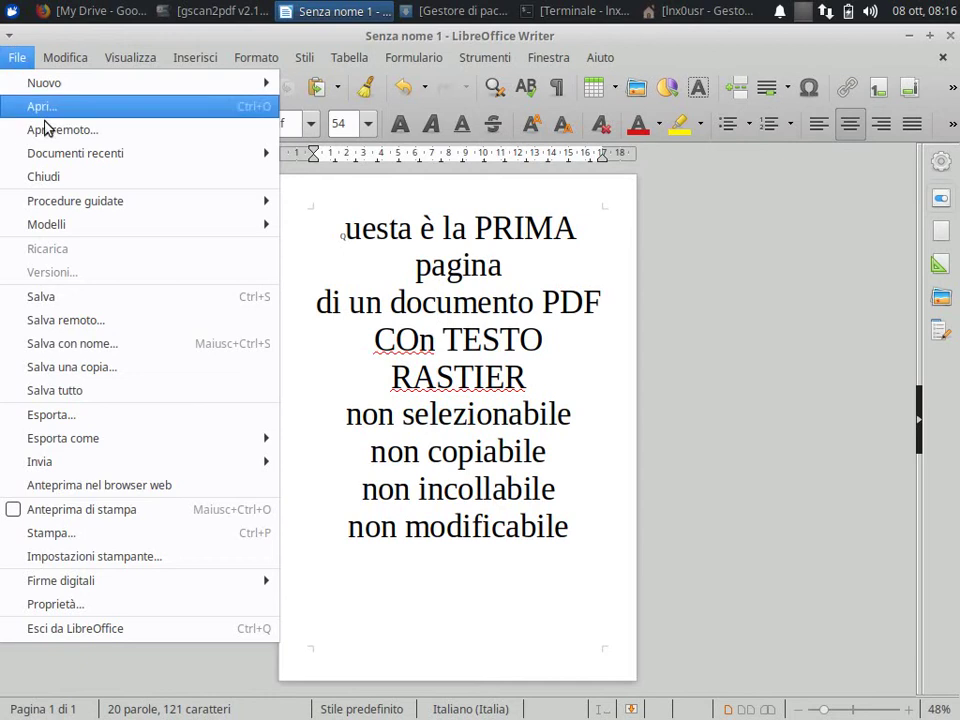
mouse_move(124, 443)
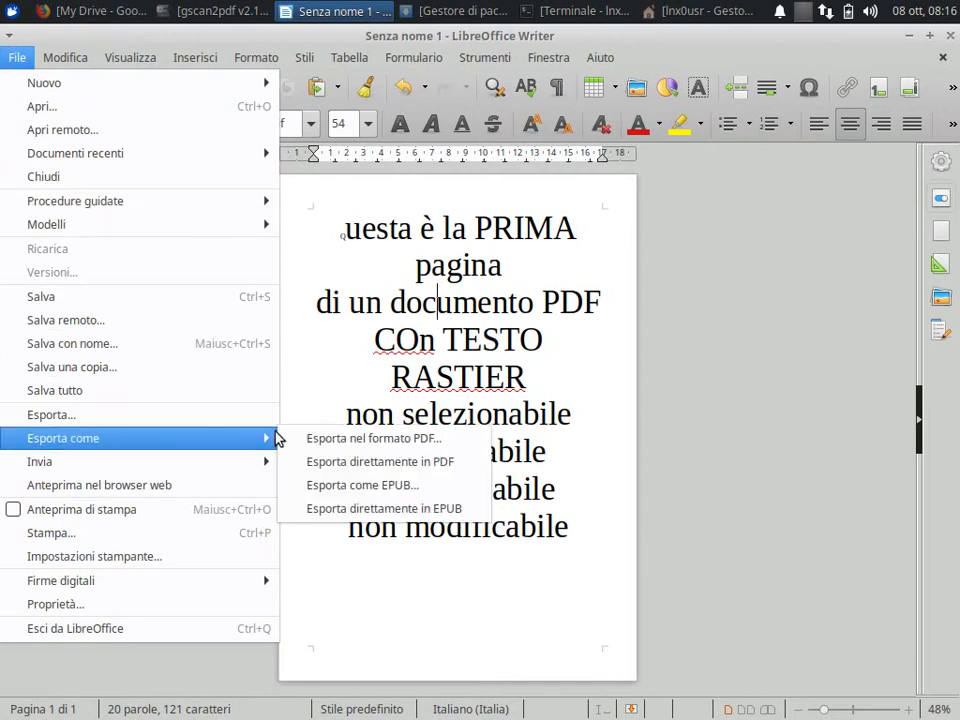
left_click(582, 222)
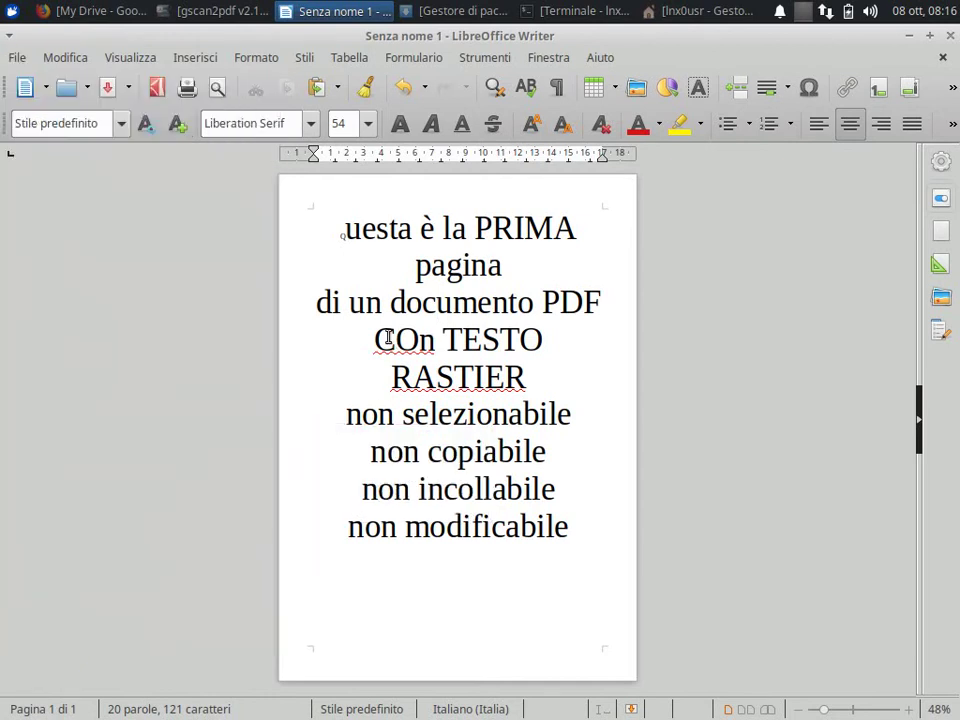
left_click(910, 36)
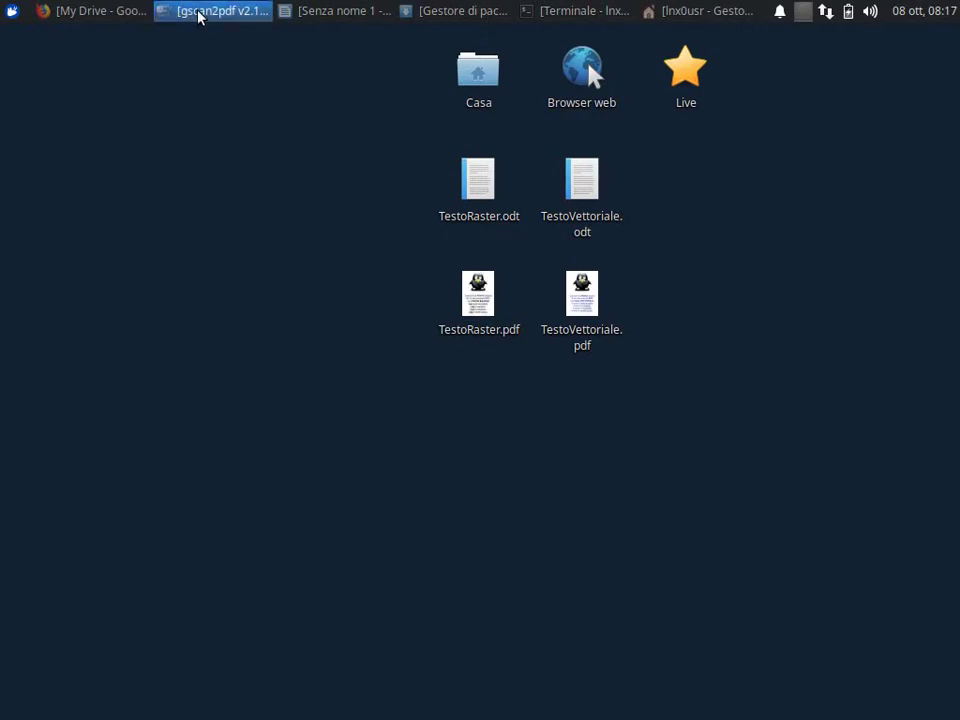
Switch to the PDF to TIFF converter page in Firefox and view its language choices, keeping Italiano
left_click(90, 12)
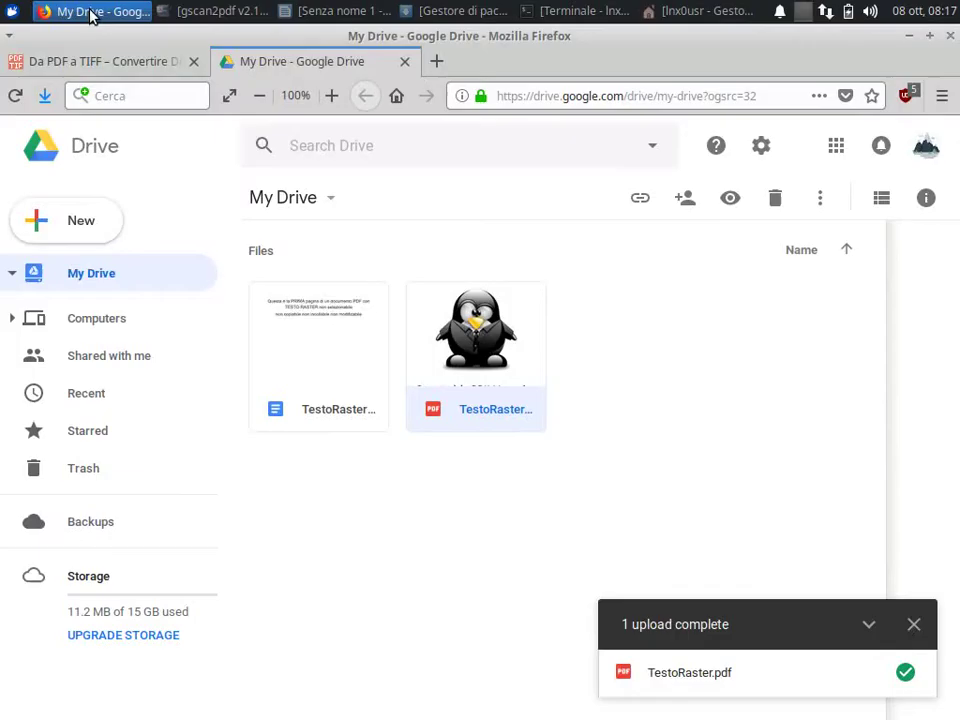
left_click(150, 62)
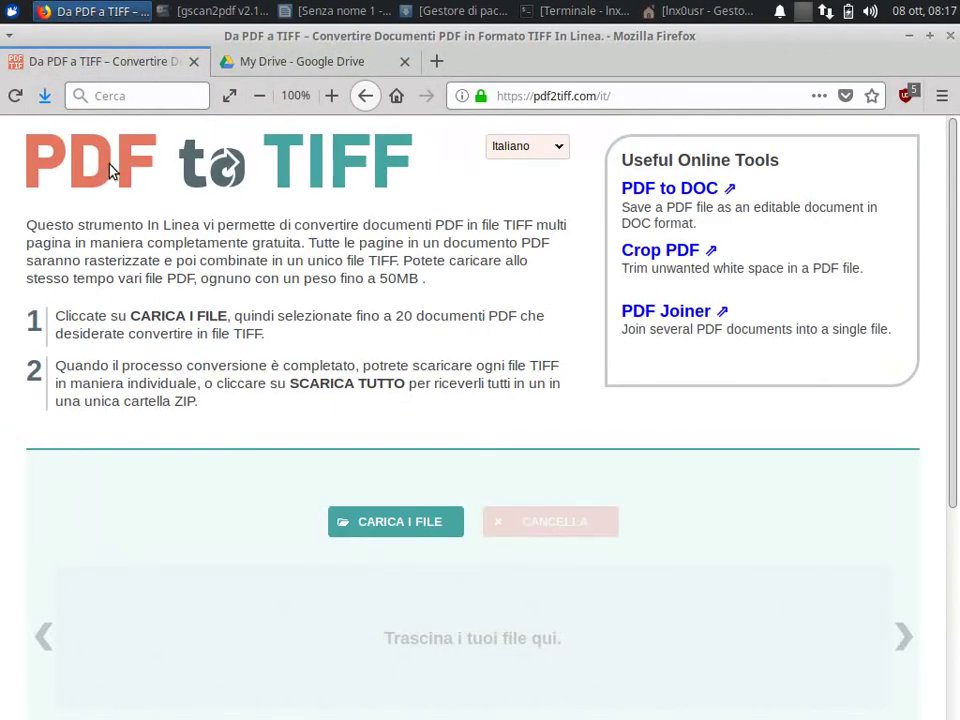
left_click(518, 147)
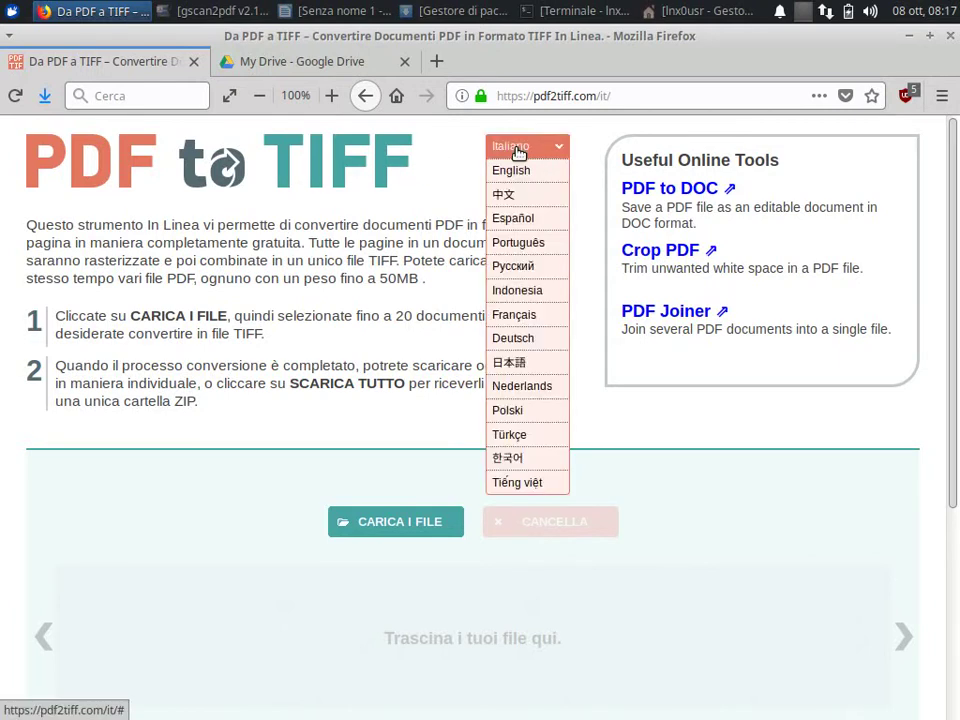
left_click(512, 147)
left_click(498, 147)
left_click(454, 163)
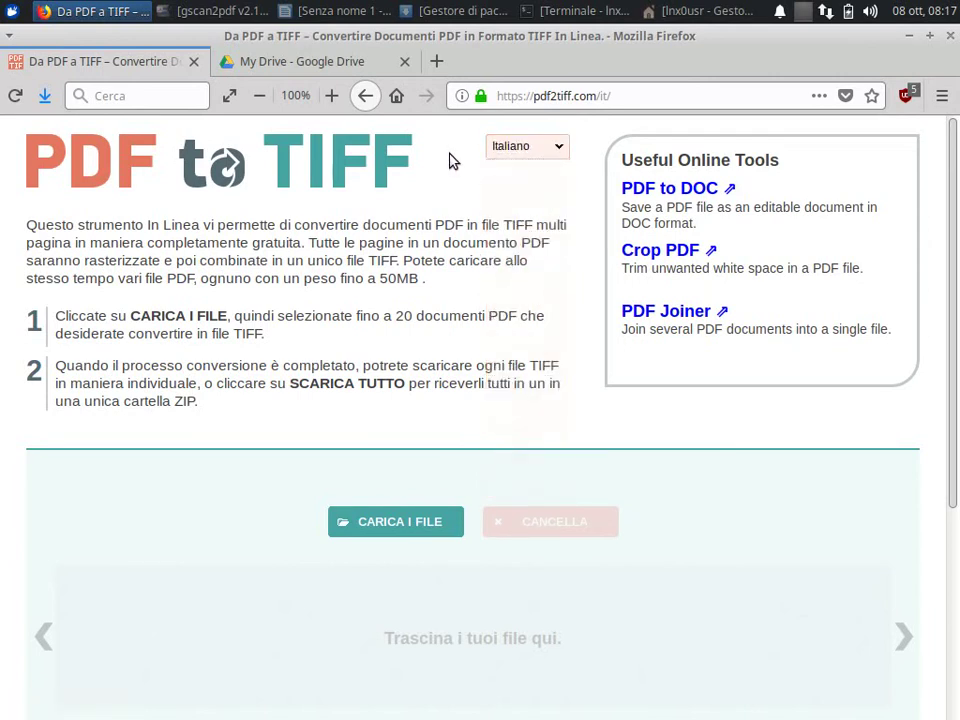
left_click(494, 147)
left_click(444, 150)
Upload TestoRaster.pdf from the Scrivania folder to the PDF to TIFF converter
left_click(384, 524)
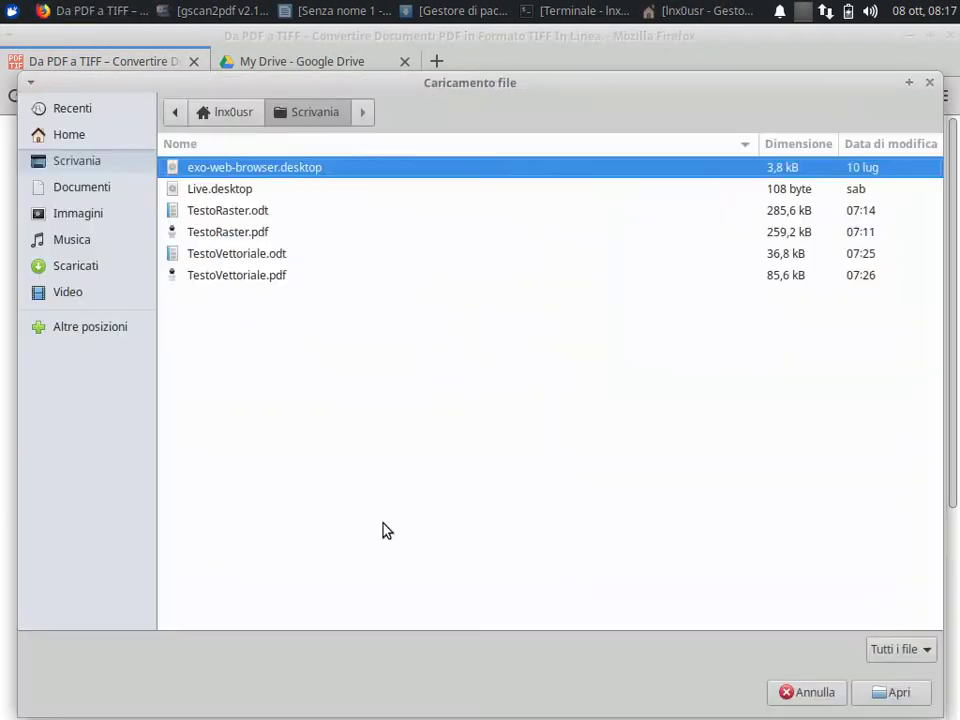
left_click(234, 232)
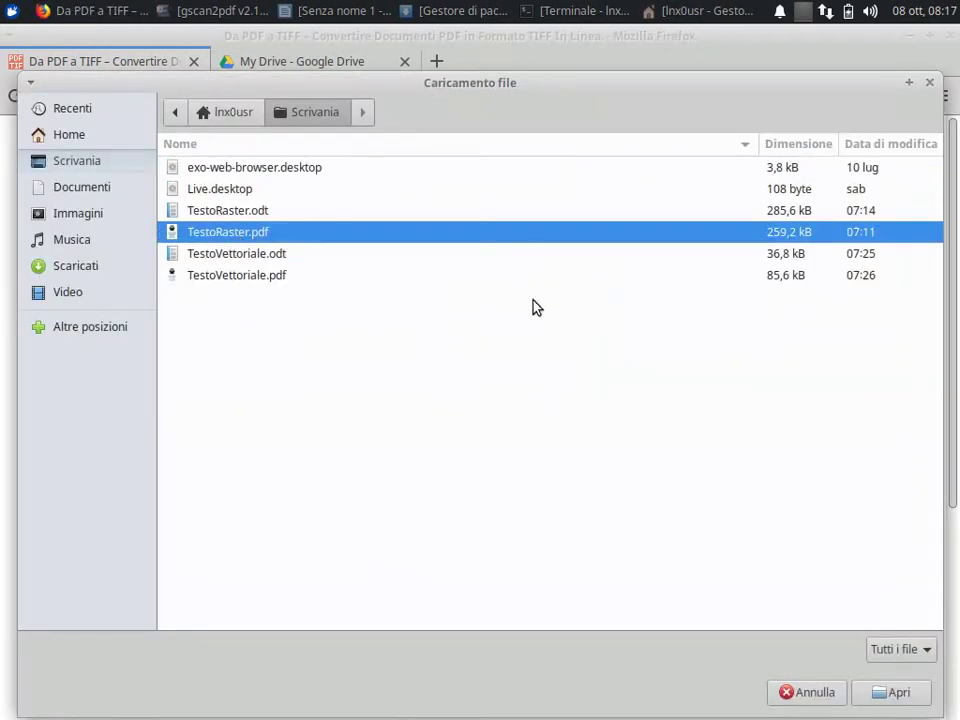
left_click(896, 693)
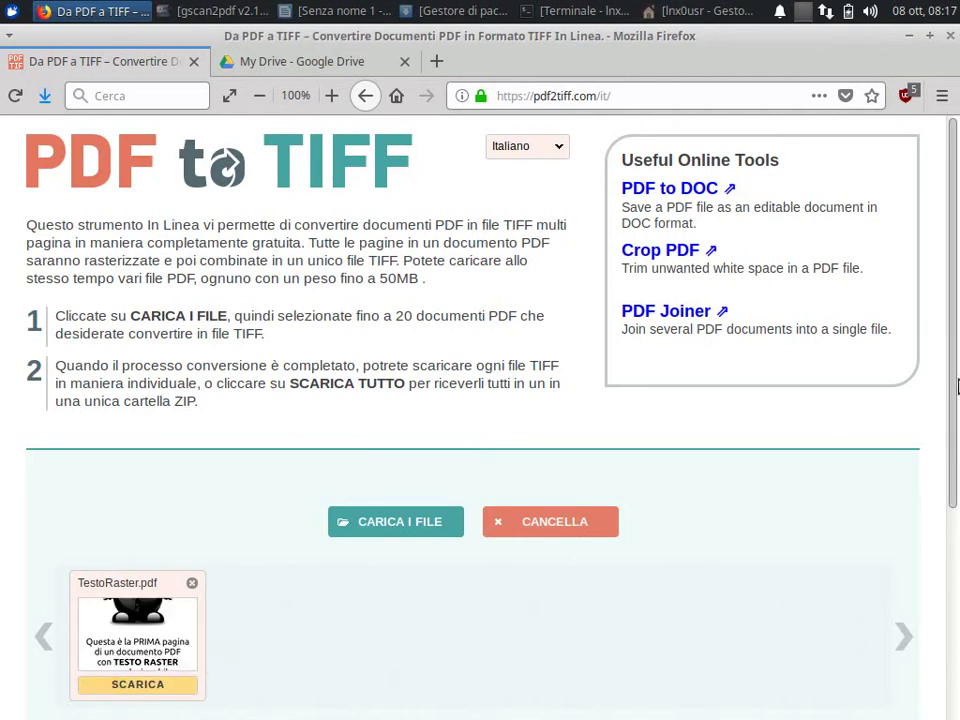
Download all the converted output as pdf2tiff.zip, saving the file, and minimize the browser
scroll(955, 362, "down", 2)
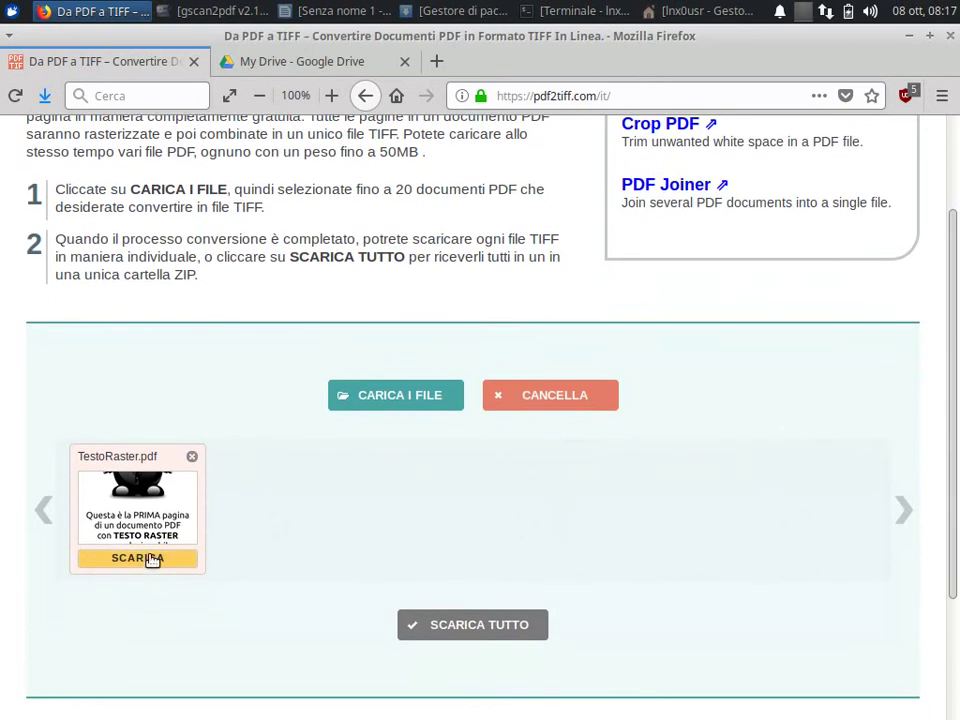
left_click(527, 626)
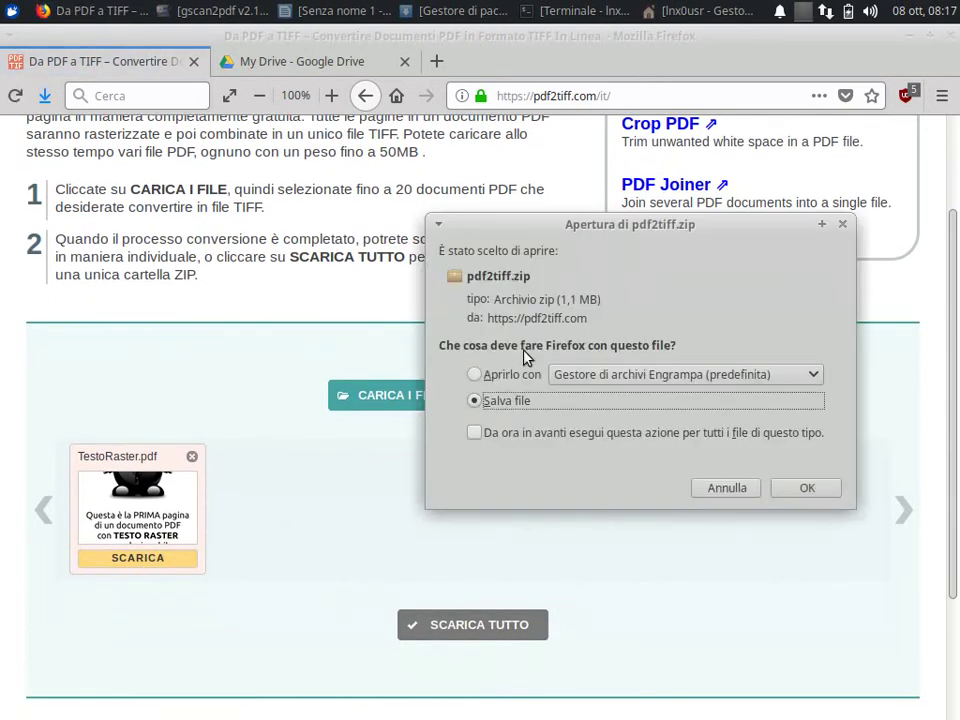
left_click(805, 489)
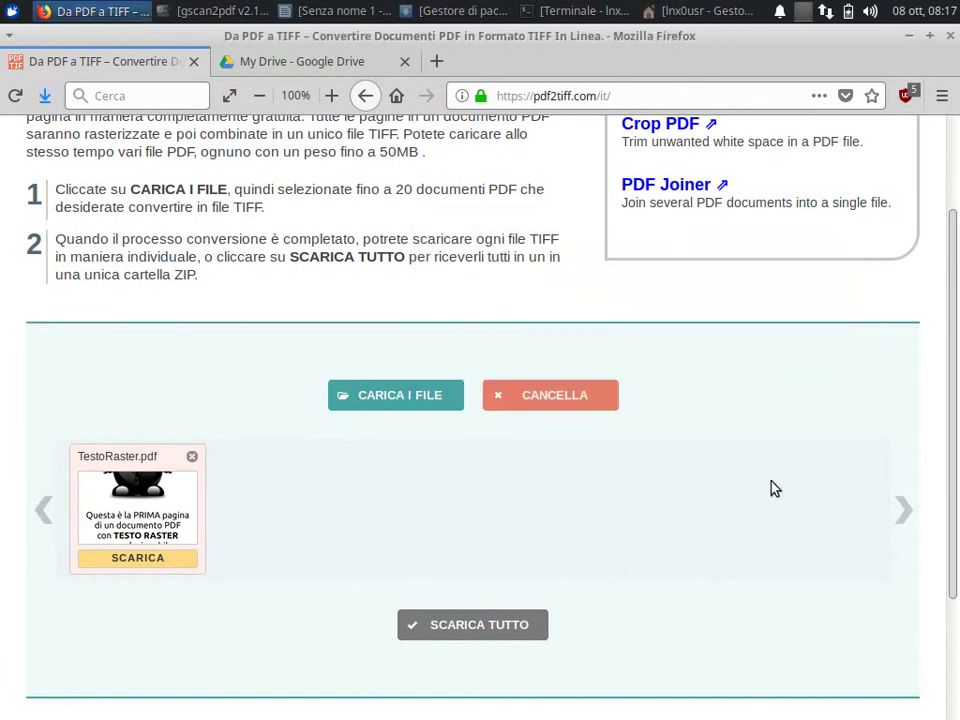
left_click(908, 36)
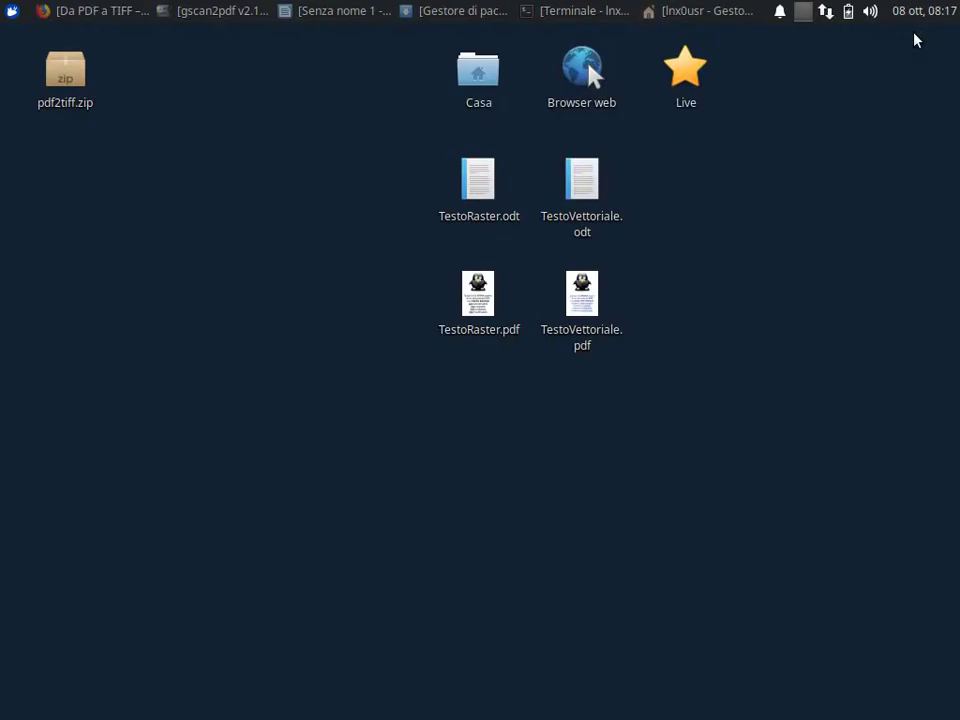
Move pdf2tiff.zip to free space on the desktop, extract its TestoRaster.tiff to the Scrivania folder and quit the archive manager
left_click_drag(58, 73, 748, 287)
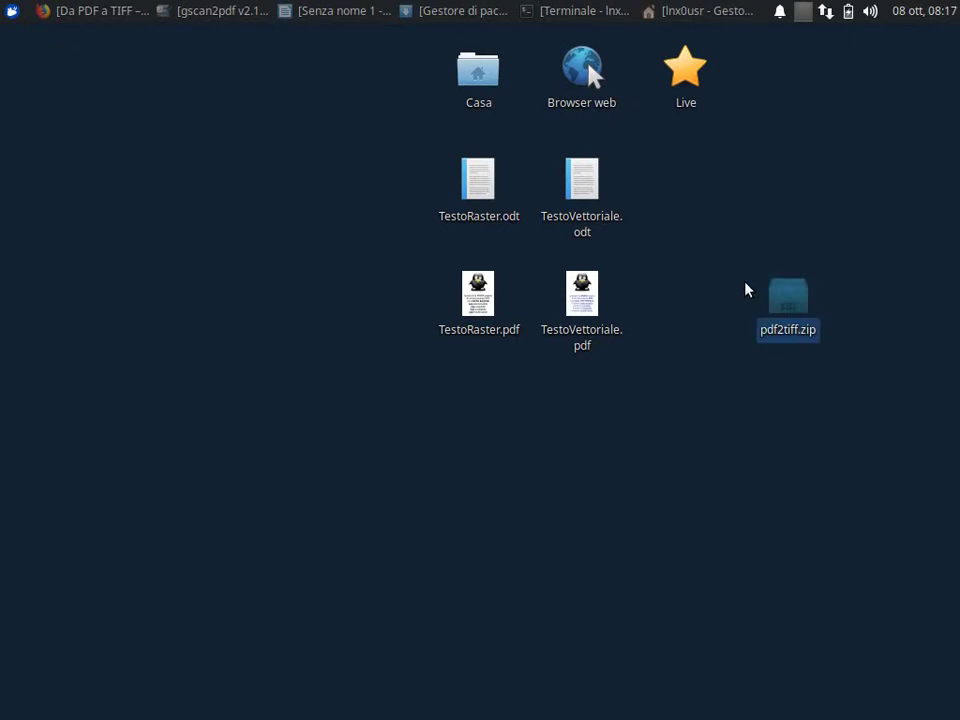
double_click(790, 312)
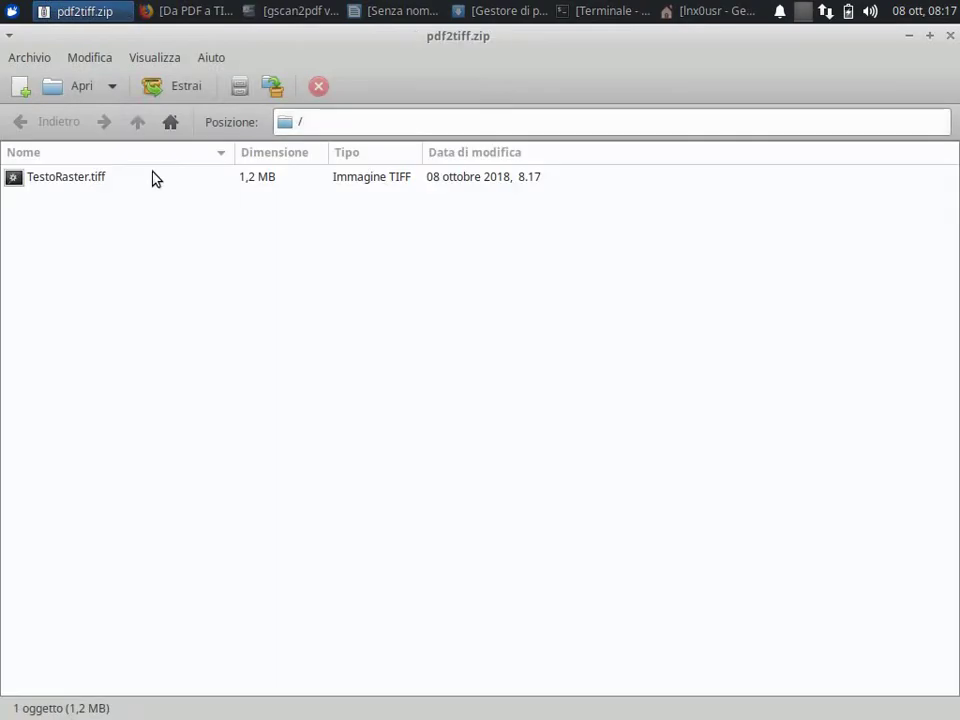
left_click(77, 180)
left_click(170, 88)
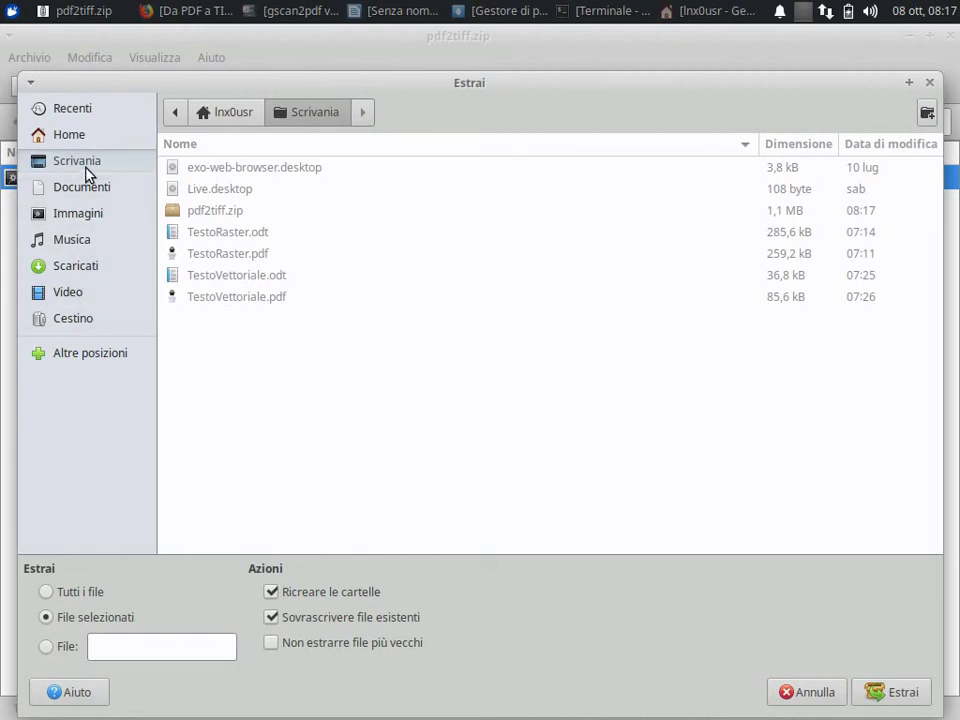
left_click(895, 692)
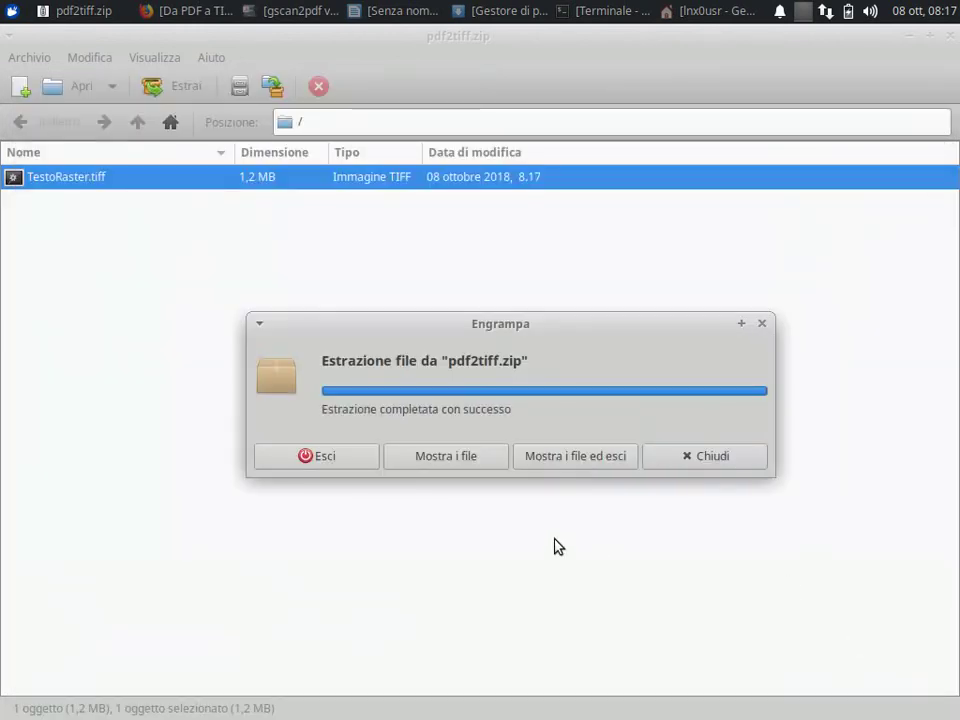
left_click(339, 464)
Permanently delete pdf2tiff.zip from the desktop and place TestoRaster.tiff directly below TestoRaster.pdf
left_click_drag(51, 88, 502, 514)
left_click(784, 306)
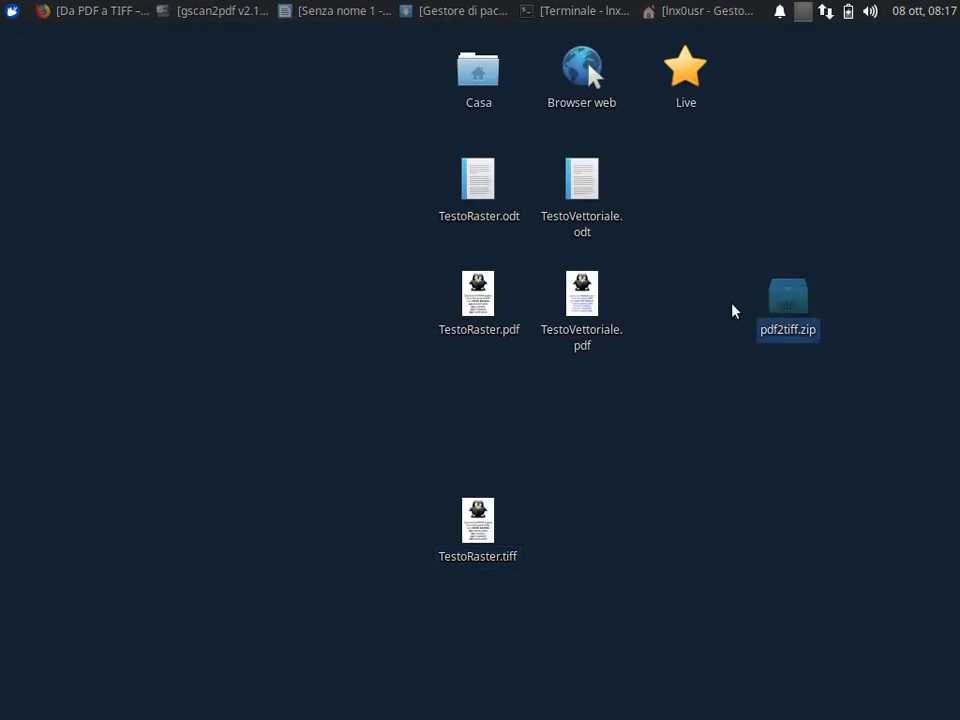
key("shift+Delete")
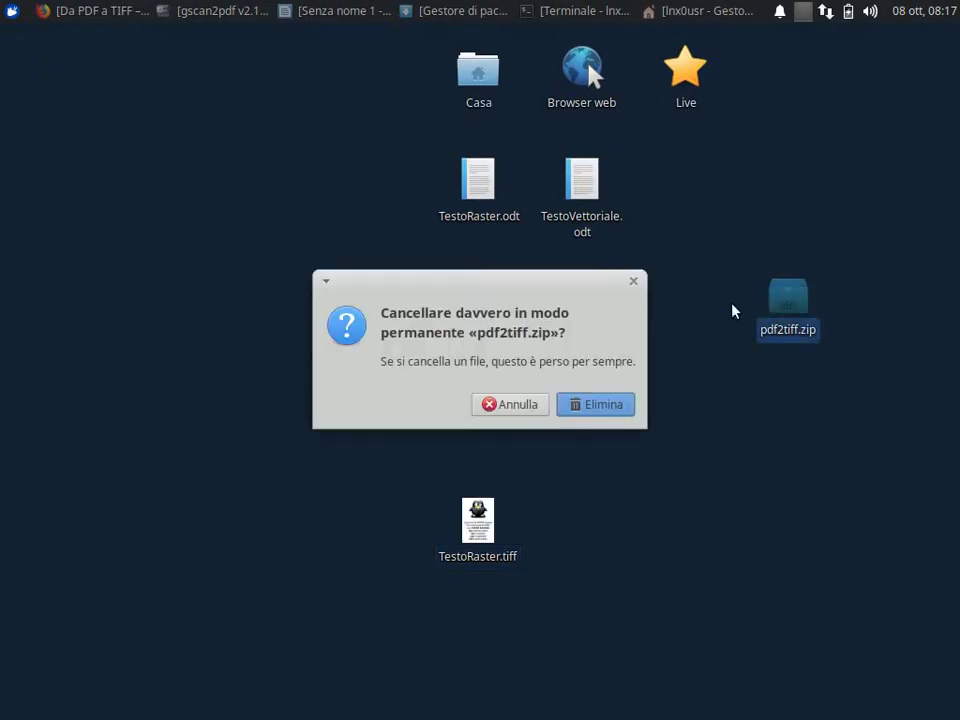
left_click(613, 408)
left_click_drag(465, 536, 484, 418)
View TestoRaster.tiff in the image viewer and close it, then look at the gscan2pdf window again and minimize it
left_click(573, 505)
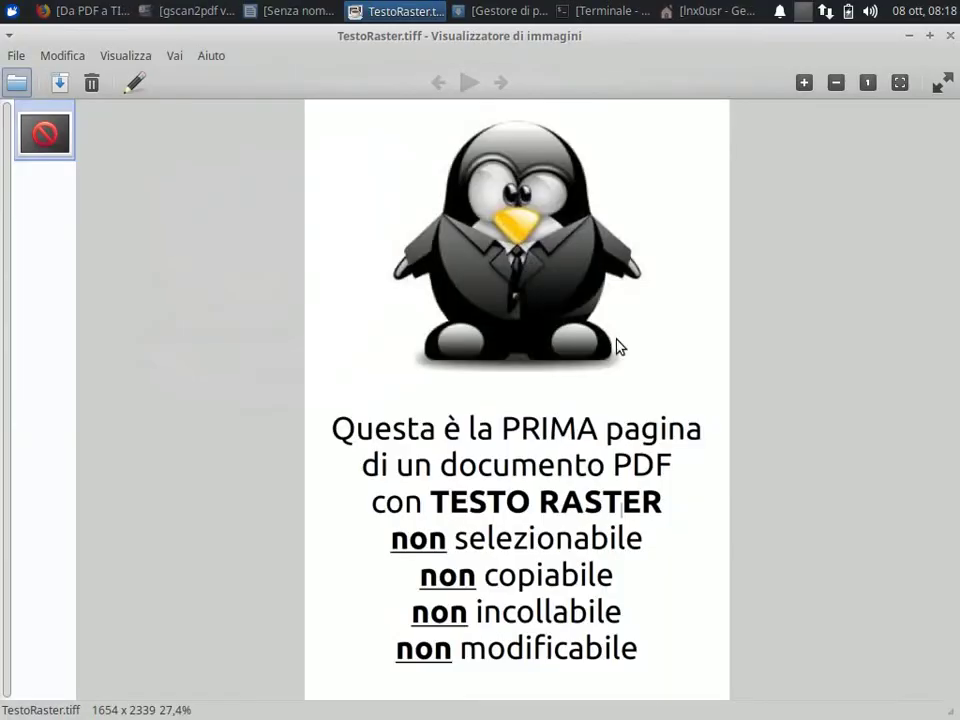
left_click(951, 36)
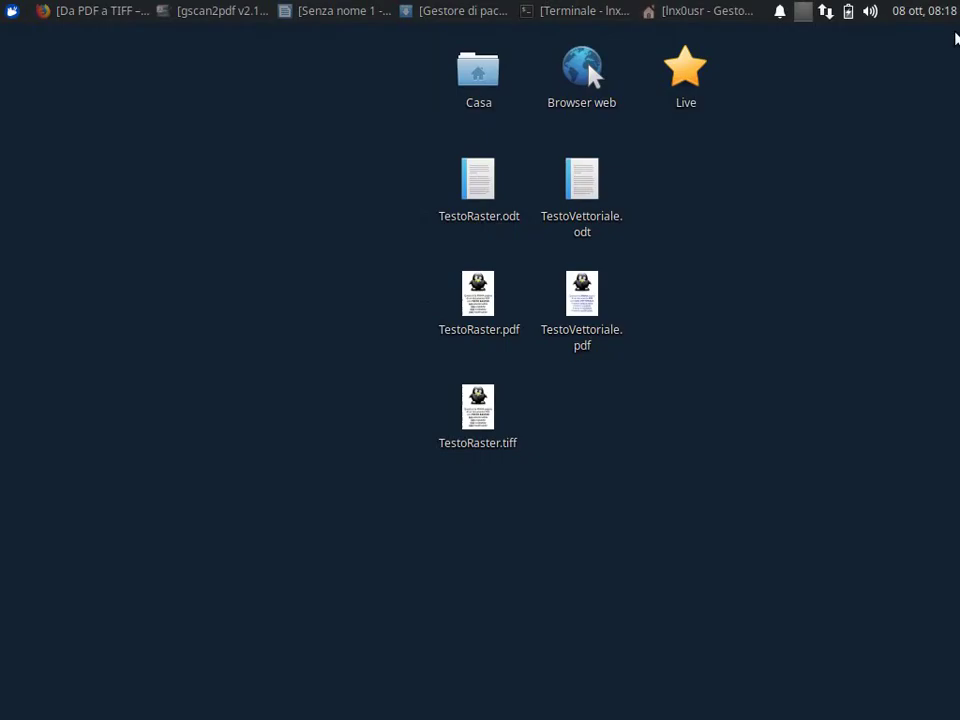
left_click(484, 409)
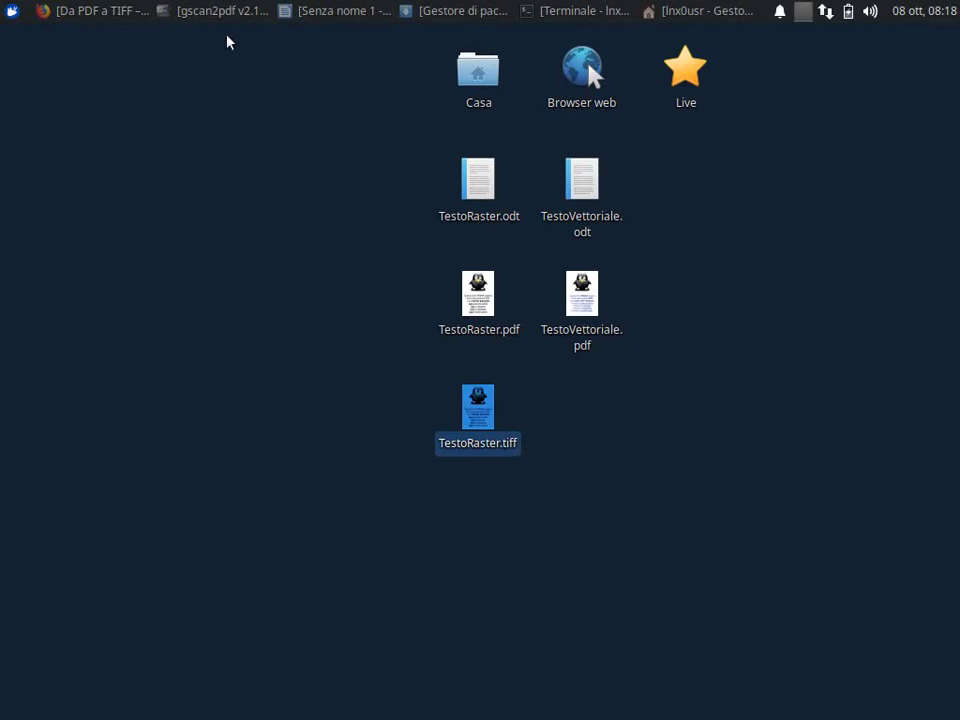
left_click(239, 8)
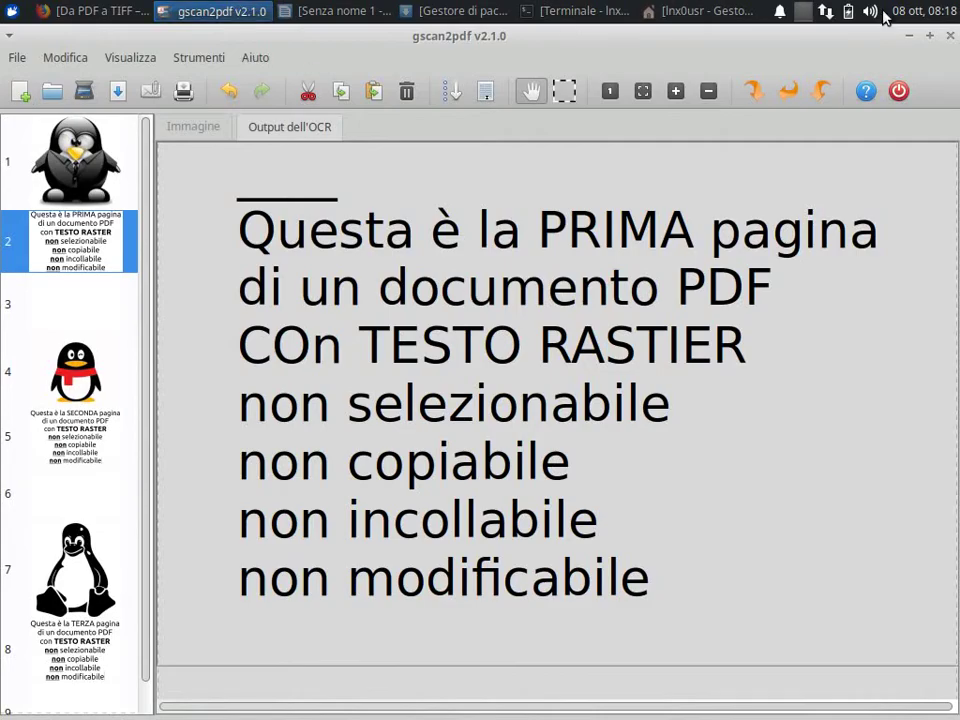
left_click(908, 35)
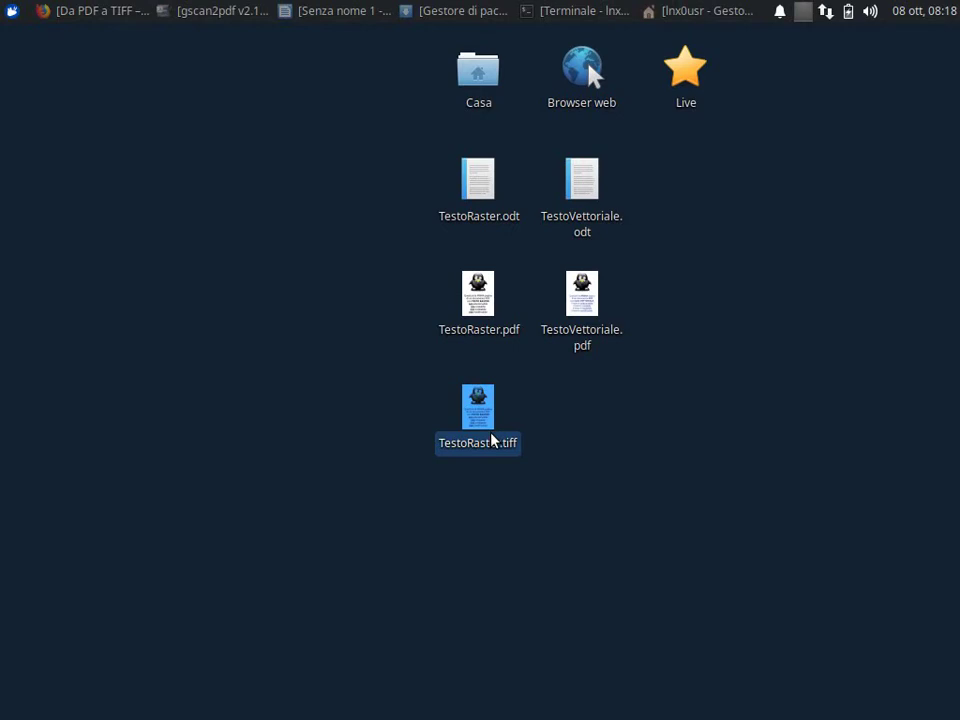
Switch to the terminal, list the home folder, change to the Scrivania directory and list its files with dir
left_click(582, 12)
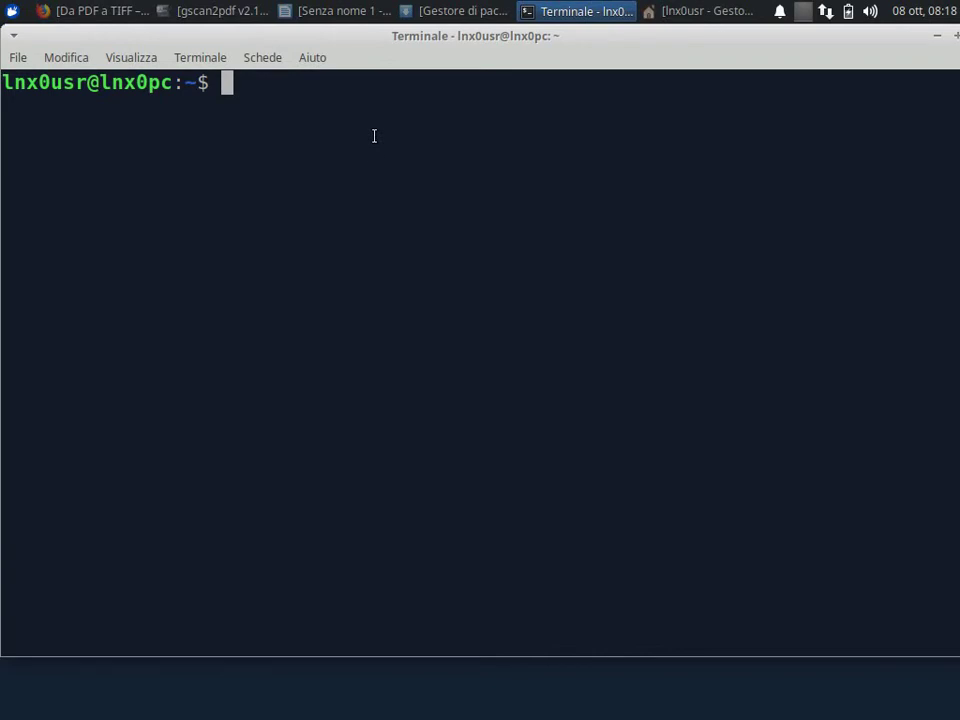
type("dir")
key("Return")
type("cd")
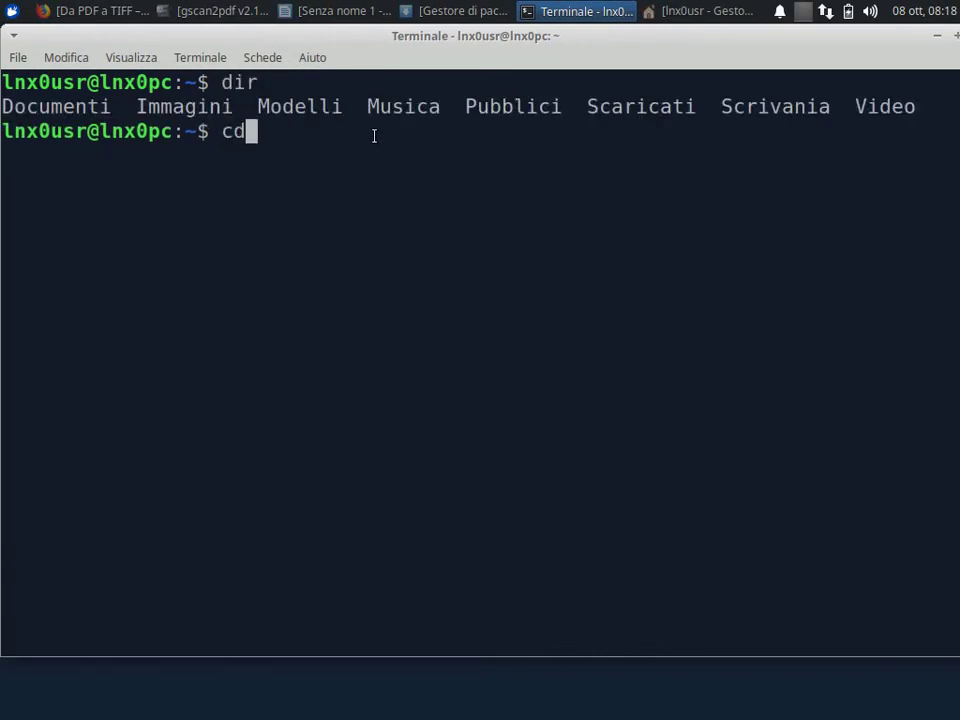
type(" Scrivania")
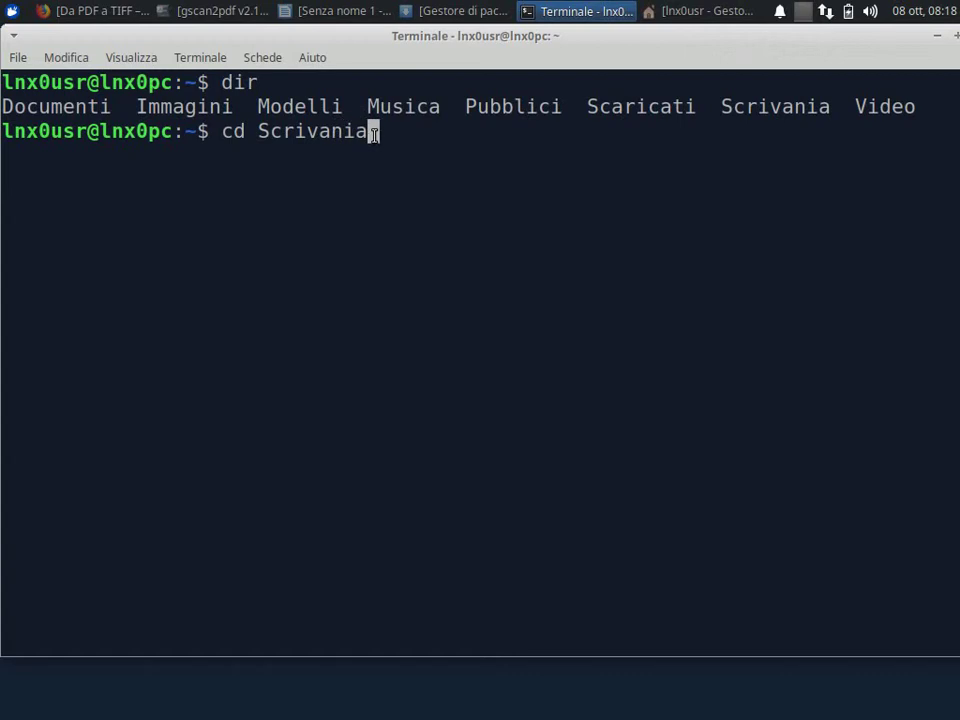
key("Return")
type("dir")
key("Return")
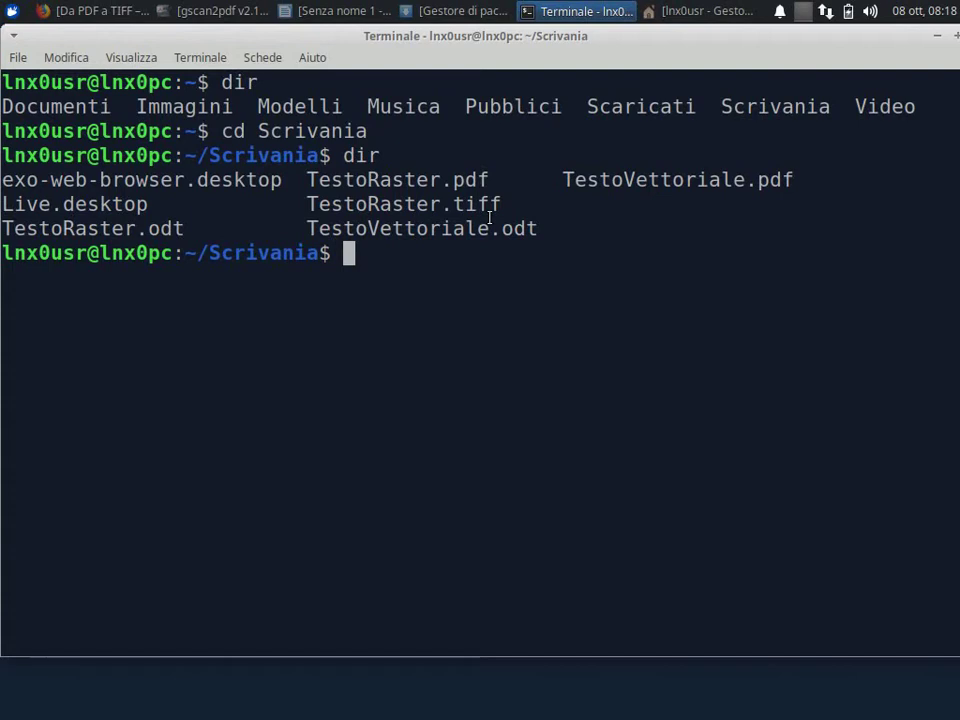
Run OCR on the TIFF image with the command "tesseract TestoRaster.tiff -ita"
type("tesserac")
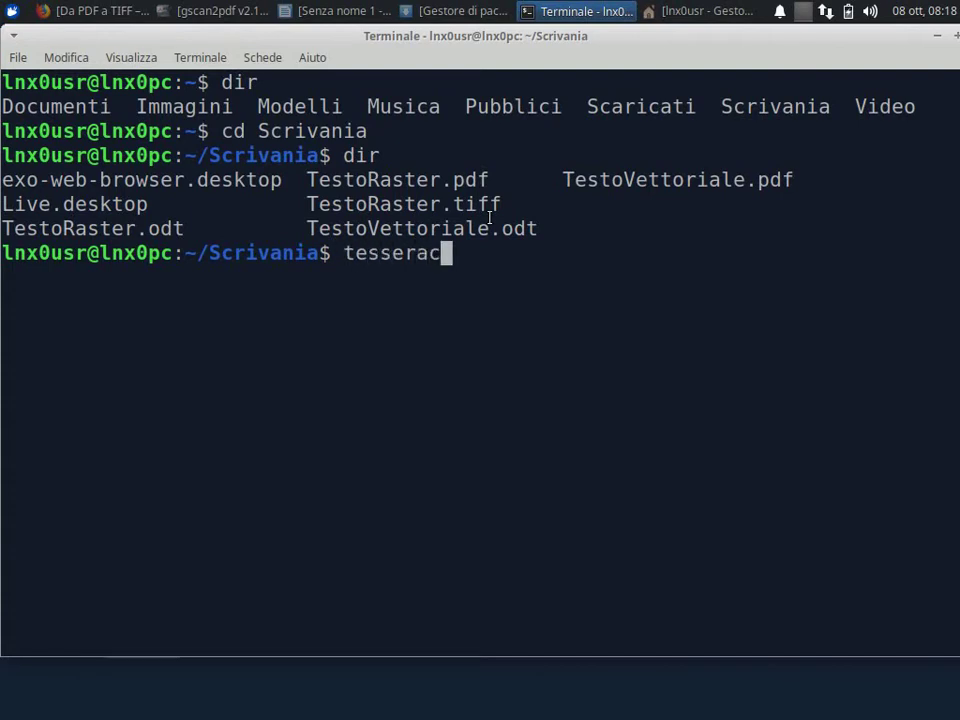
type("t")
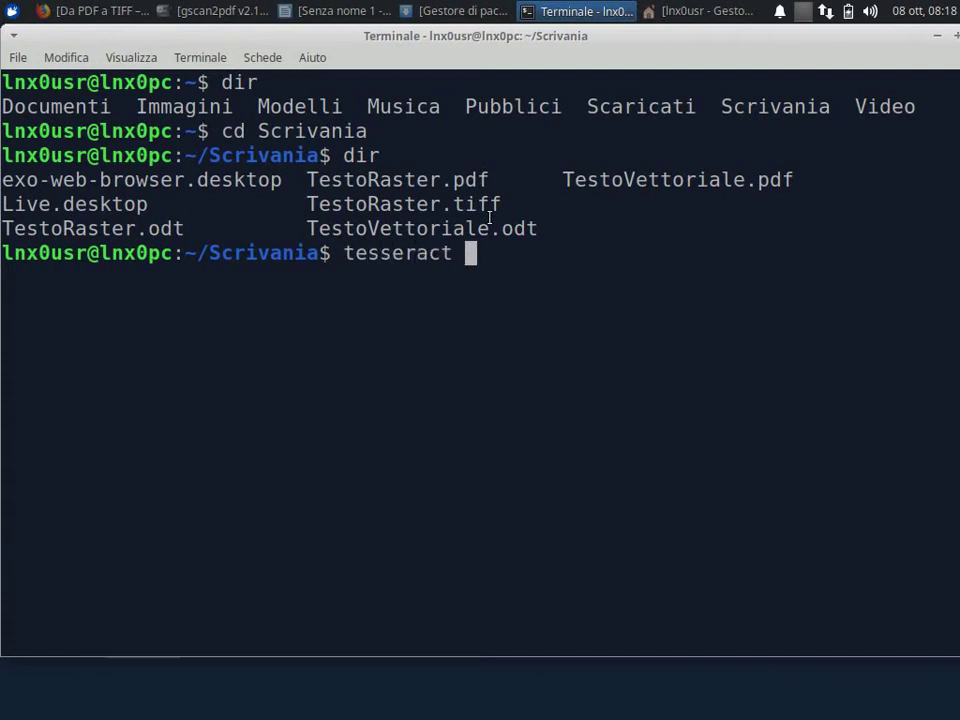
type(" TestoR")
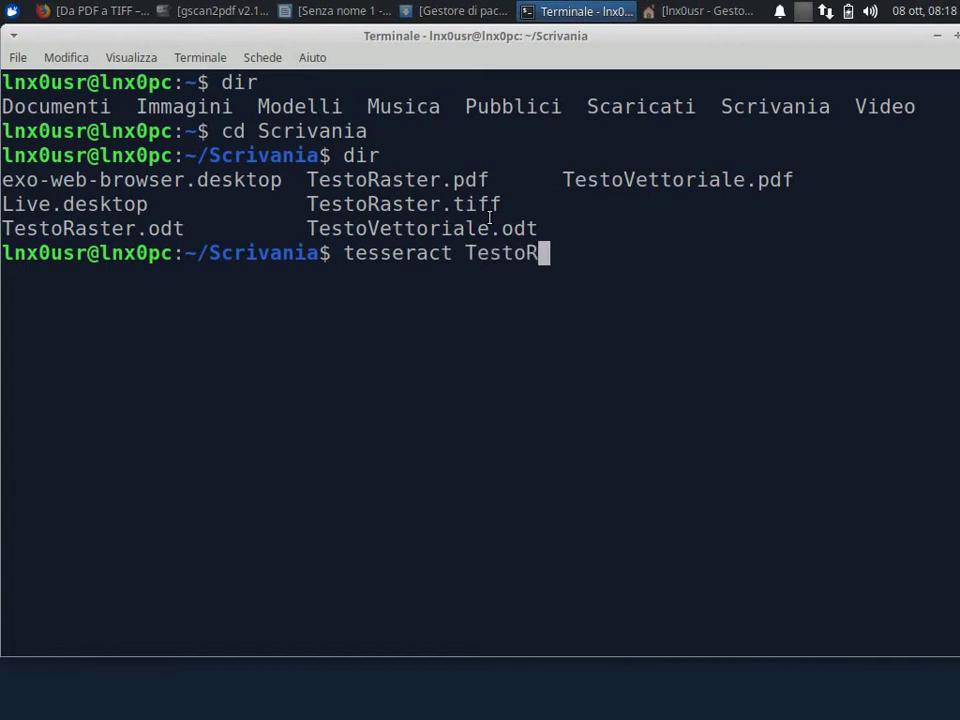
type("aster.tiff")
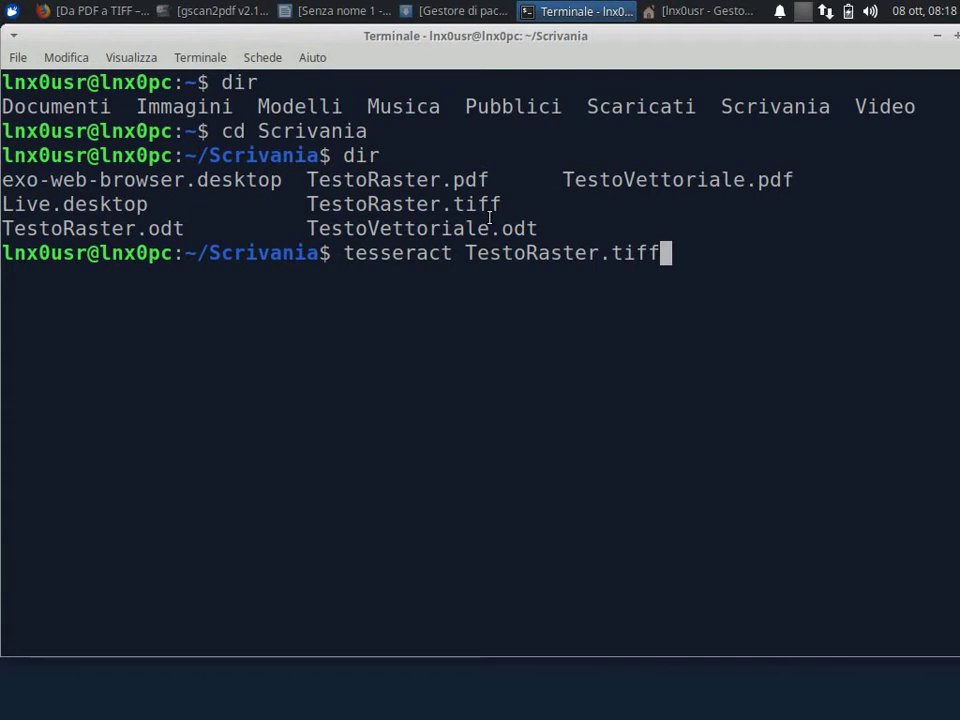
type(" -")
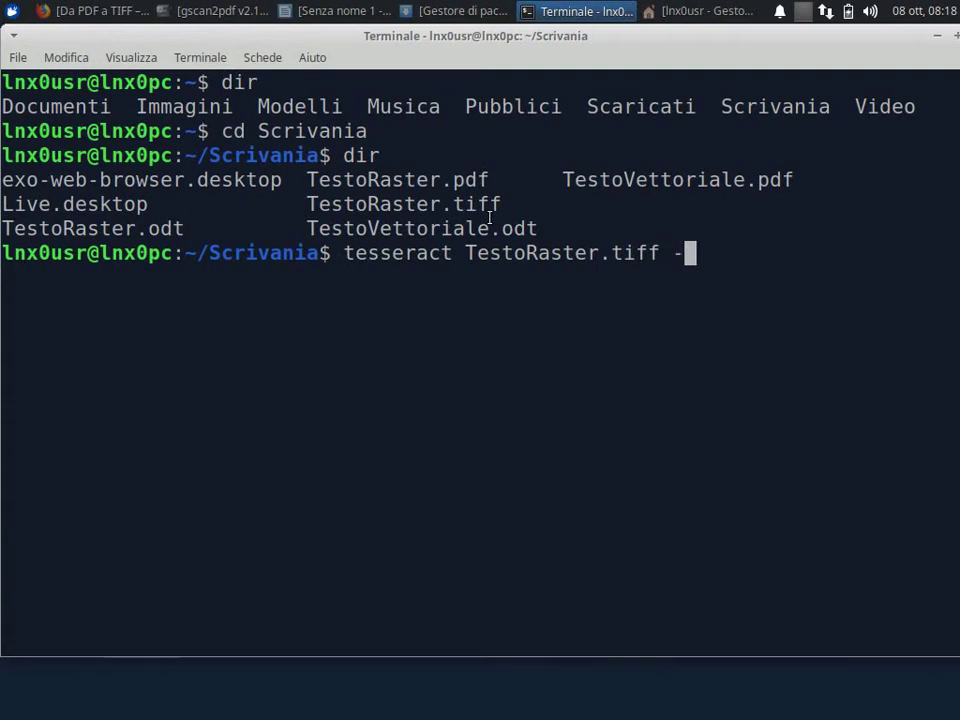
type("ita")
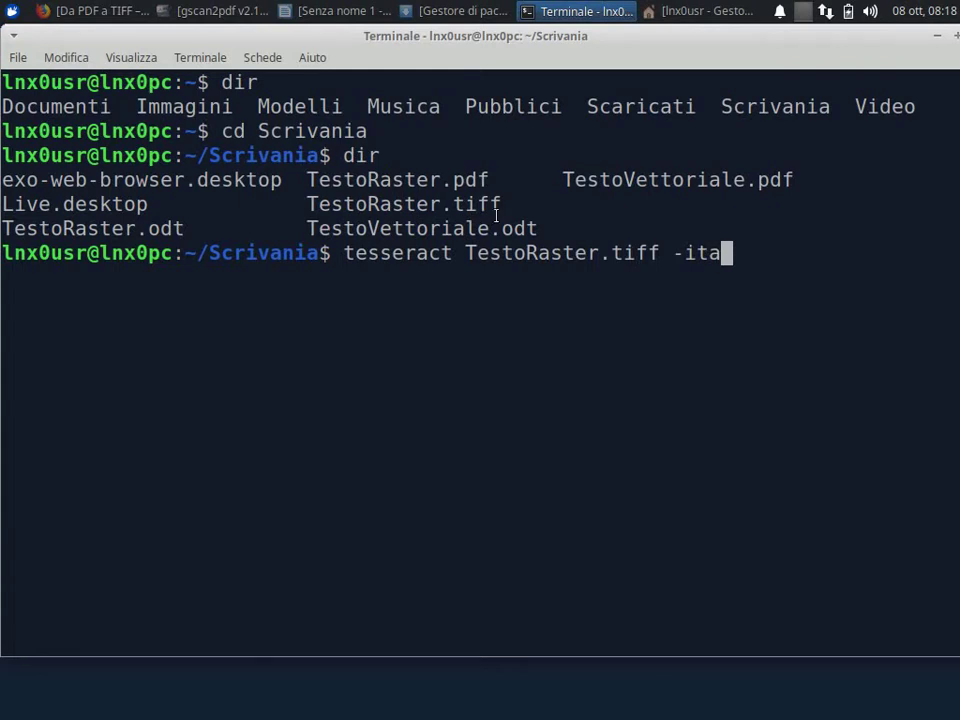
key("Return")
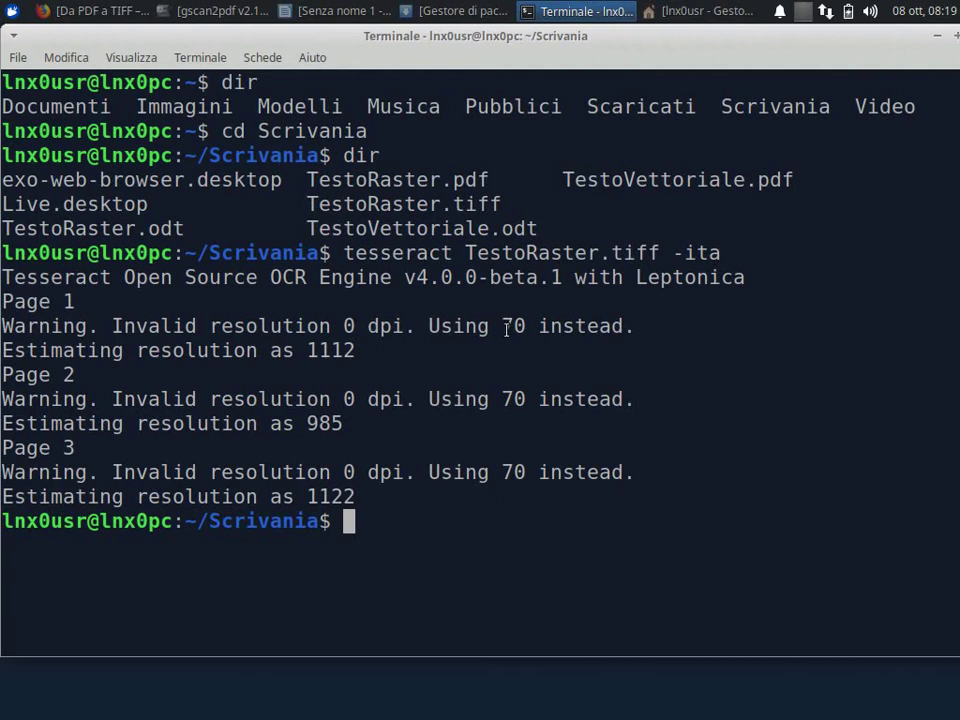
Minimize the terminal and move the -ita.txt file to the free desktop space beside TestoRaster.odt
left_click(580, 11)
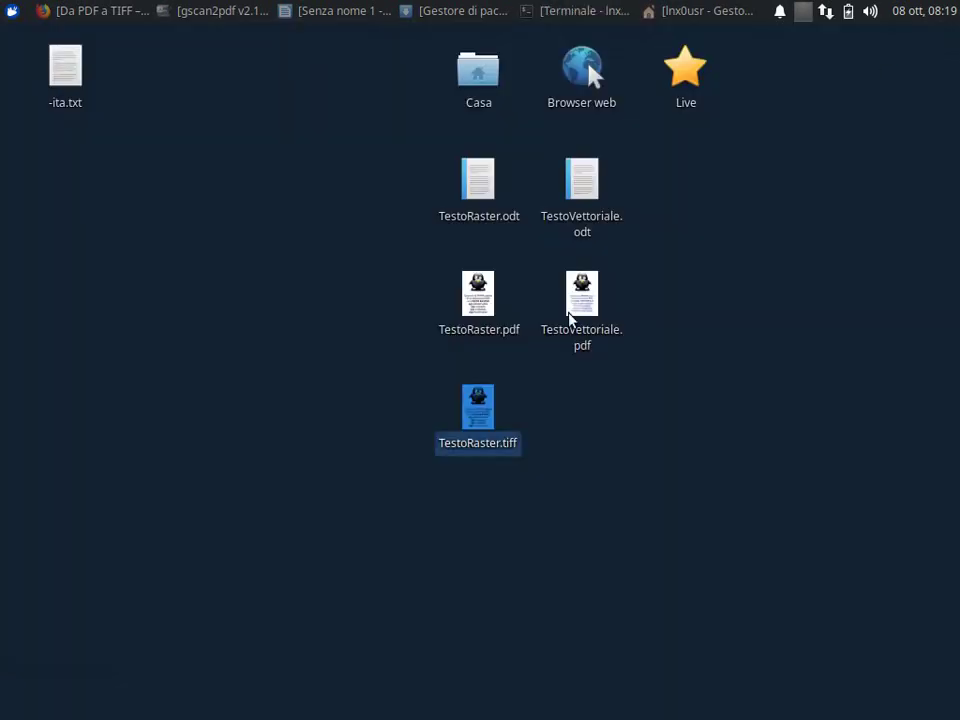
left_click_drag(66, 88, 270, 238)
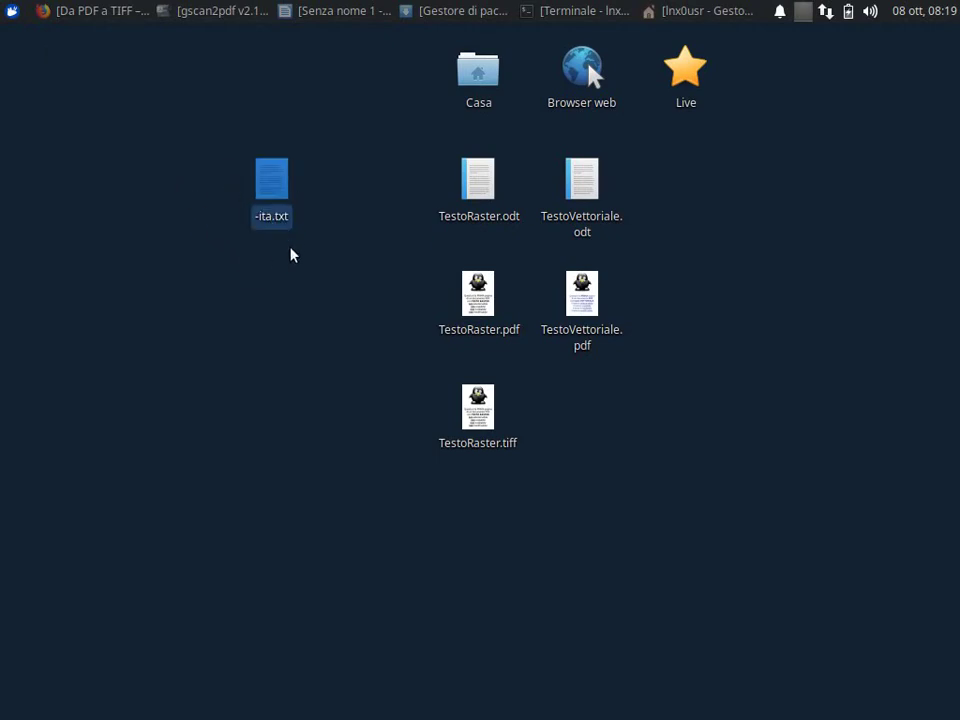
Open -ita.txt from the desktop and highlight the recognized text of its first, second and third pages in turn
double_click(275, 184)
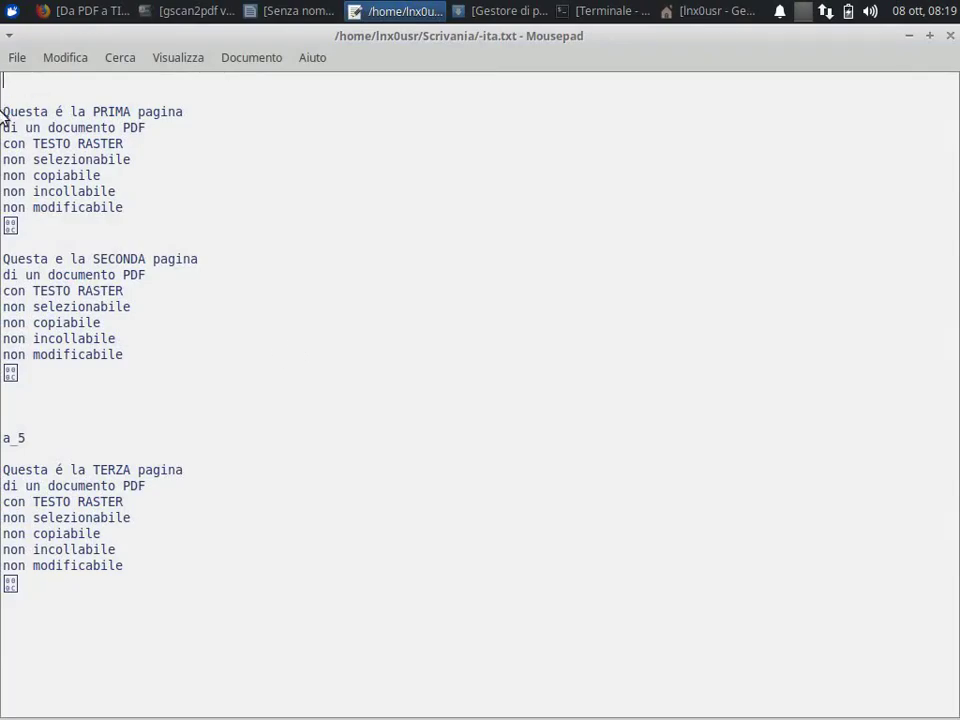
left_click_drag(5, 111, 141, 213)
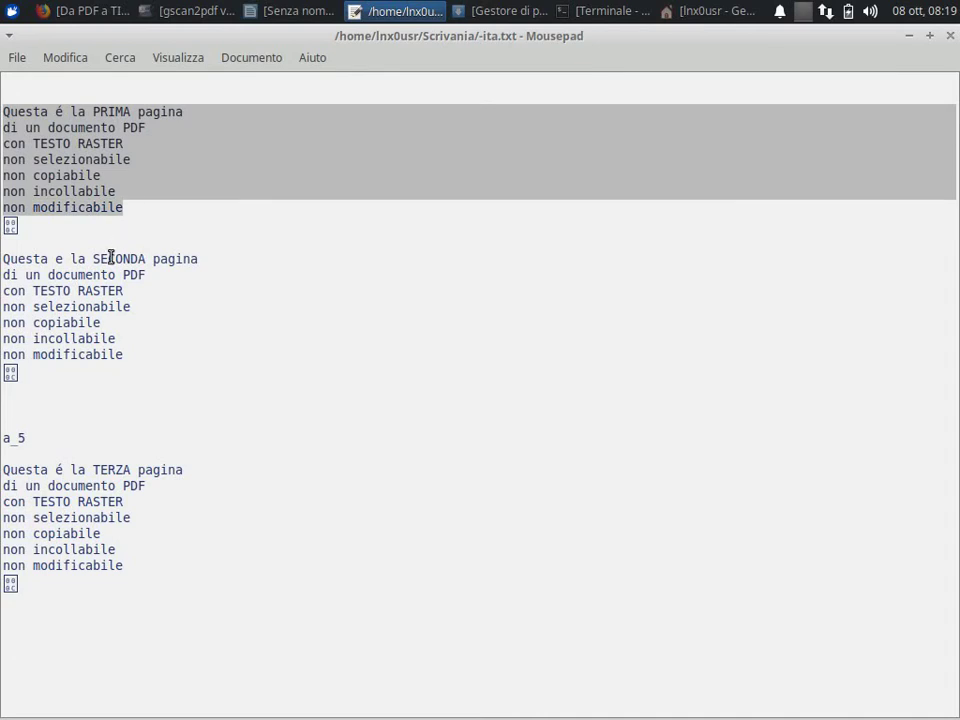
left_click_drag(111, 258, 118, 274)
left_click_drag(3, 258, 107, 346)
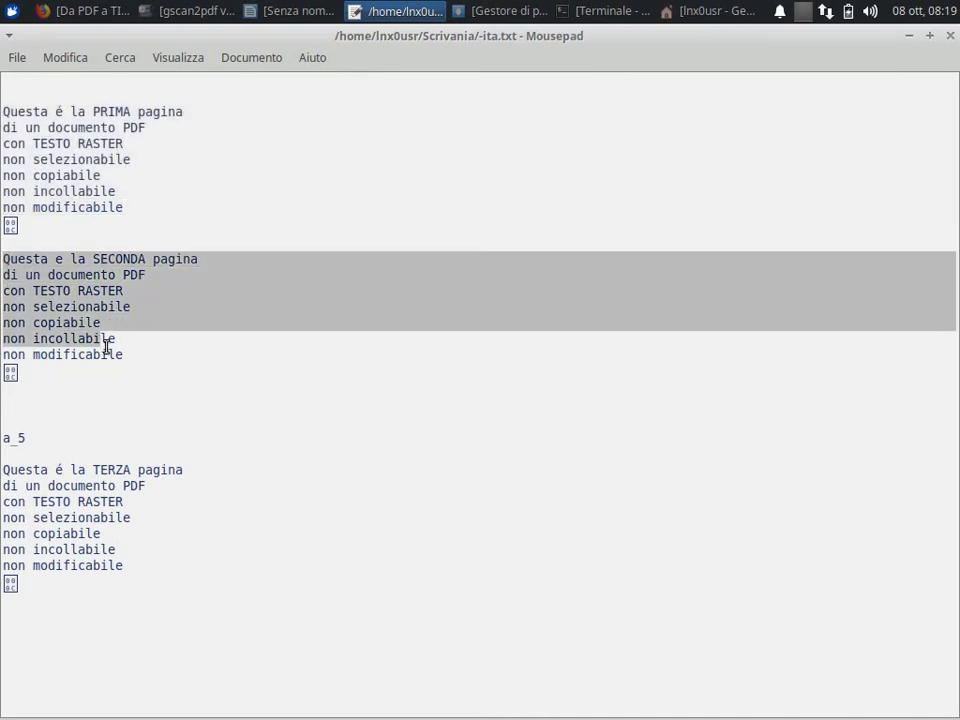
left_click(66, 132)
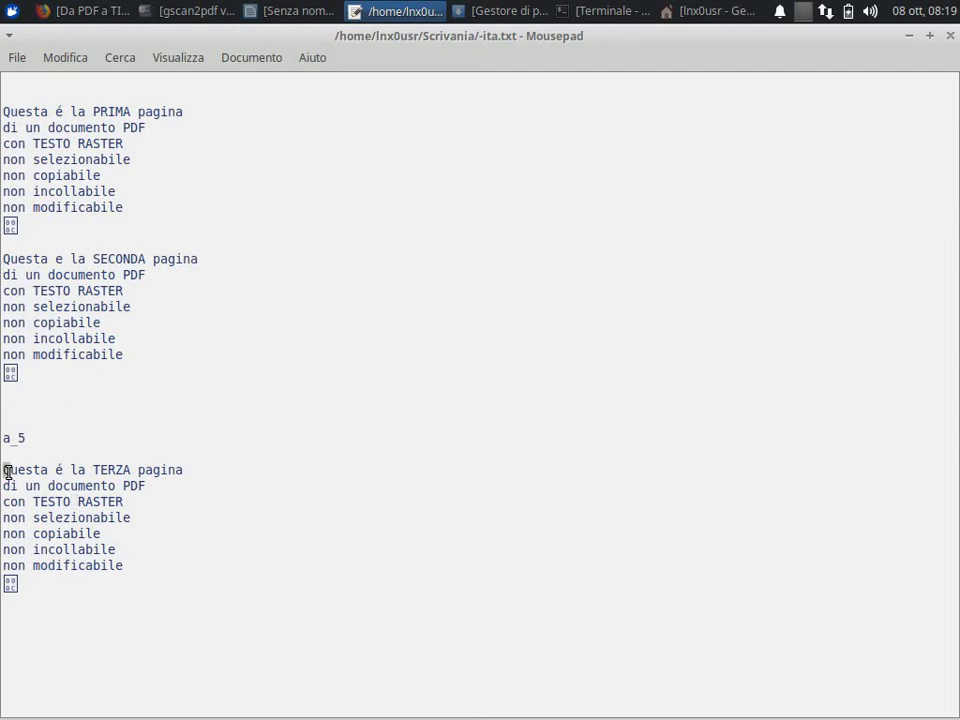
left_click_drag(6, 467, 140, 566)
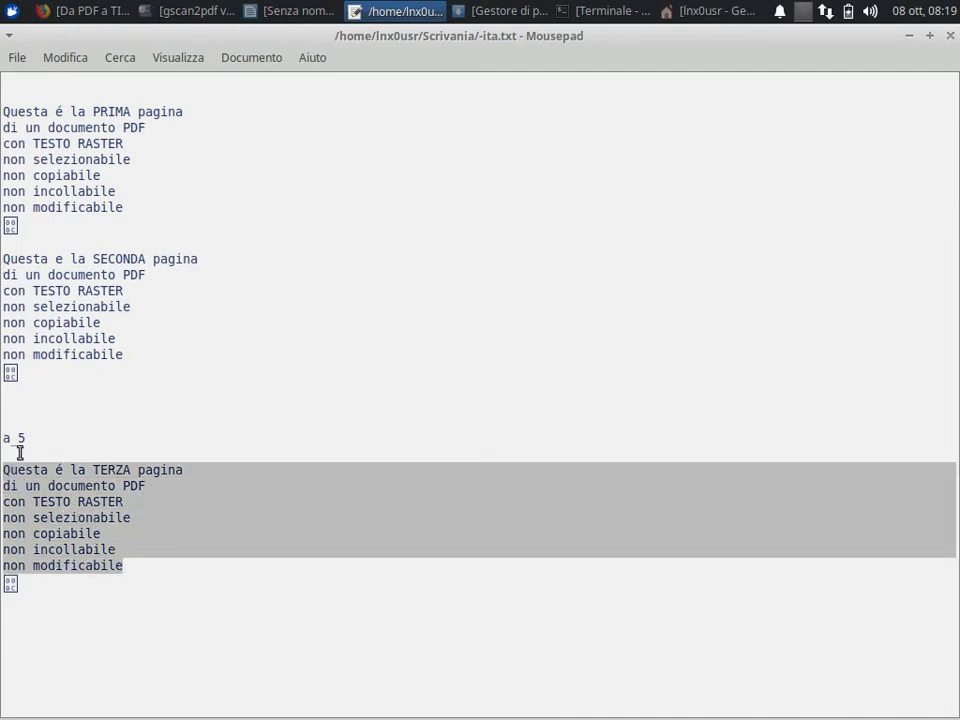
Delete the stray control character that follows each of the three page texts in -ita.txt
left_click(27, 229)
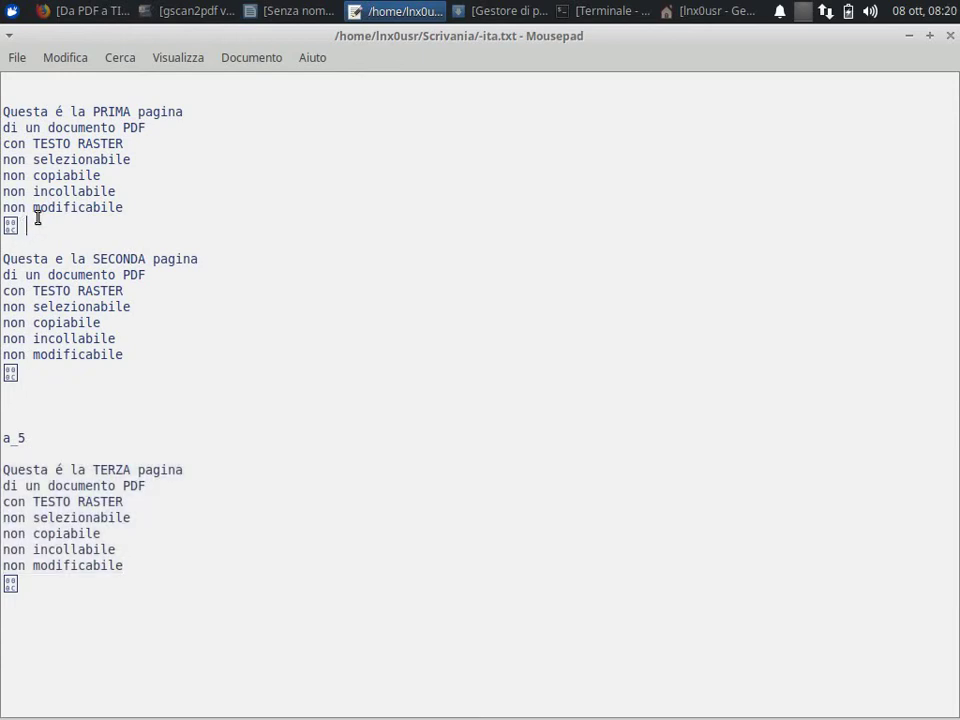
key("BackSpace")
key("BackSpace")
left_click(32, 379)
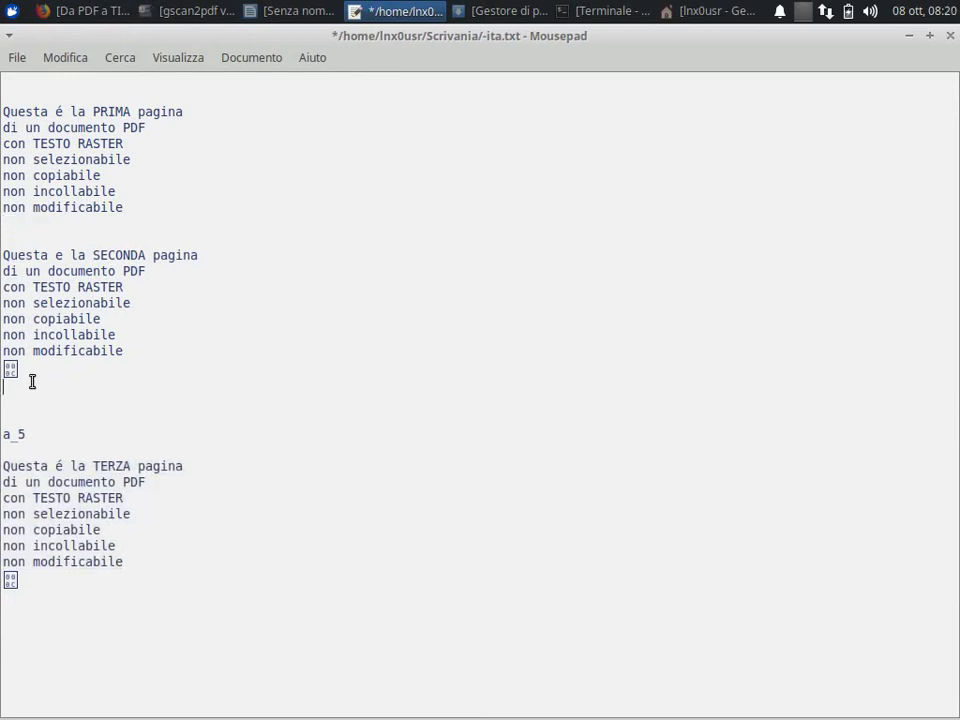
left_click(30, 362)
key("BackSpace")
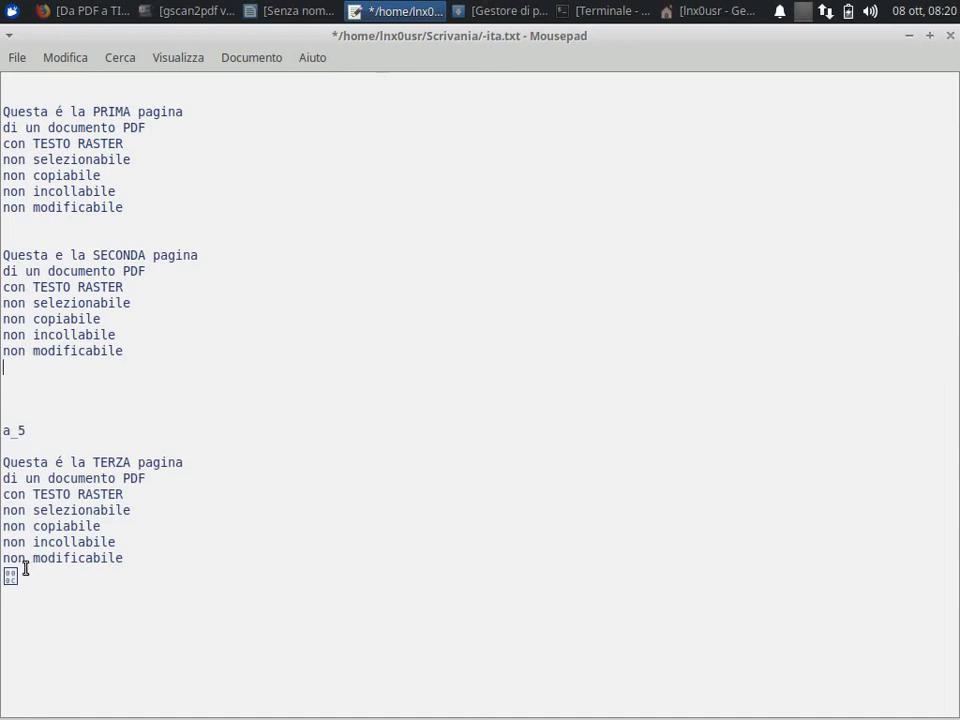
key("BackSpace")
Copy the third page's text, from "Questa é la TERZA pagina" through "non modificabile"
left_click_drag(8, 463, 135, 557)
key("ctrl+c")
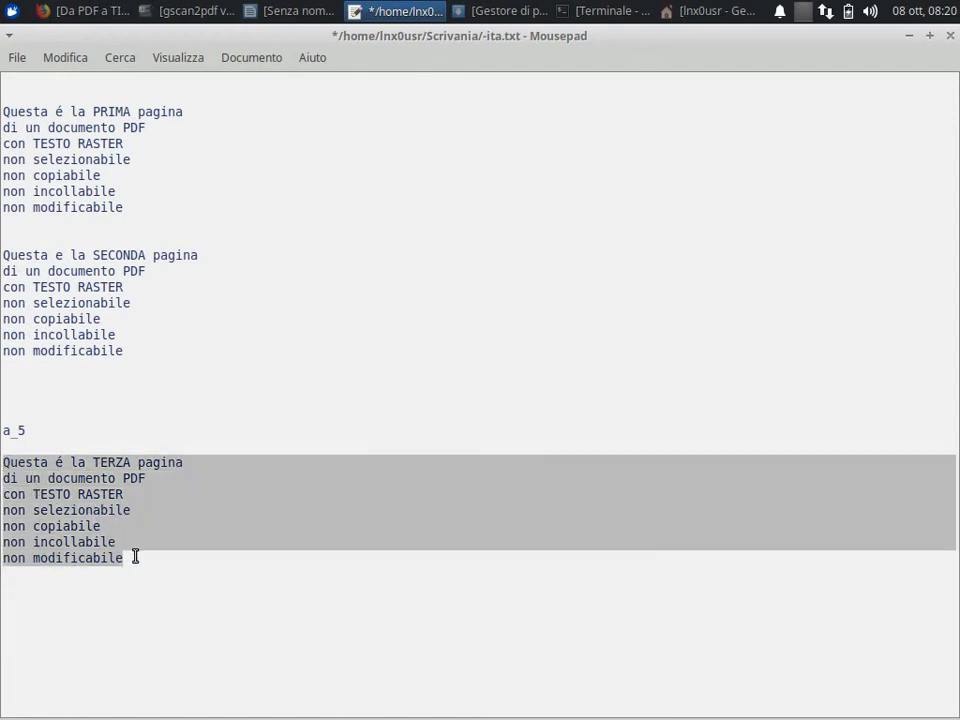
right_click(80, 503)
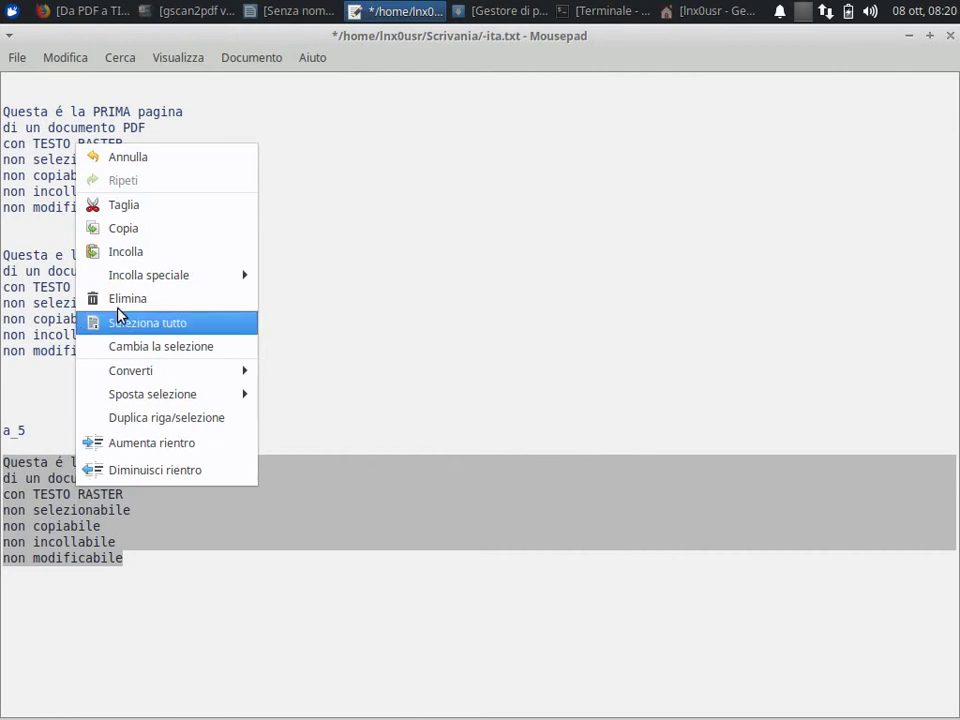
left_click(139, 237)
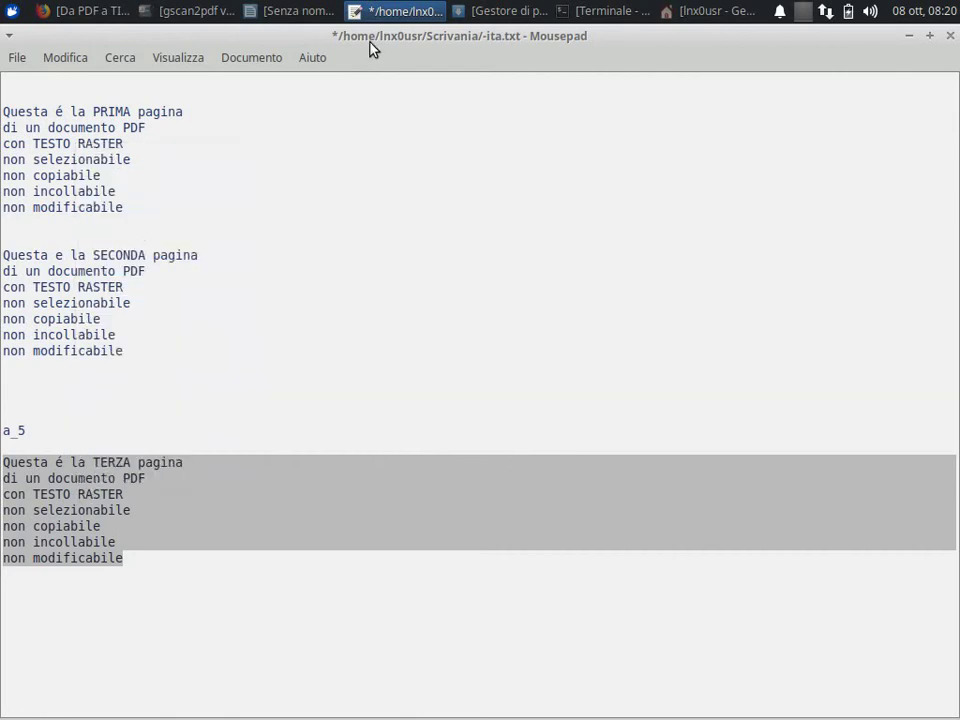
Switch to the untitled LibreOffice Writer document and paste the copied text on a new page after the first page's text
left_click(300, 11)
left_click(585, 523)
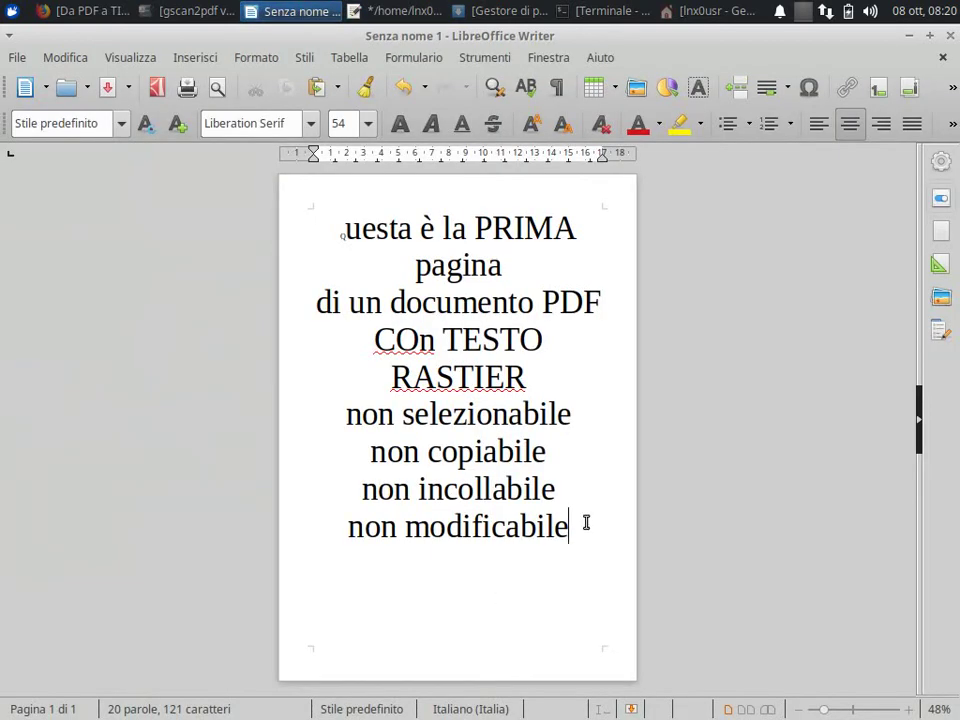
key("Return")
key("Return")
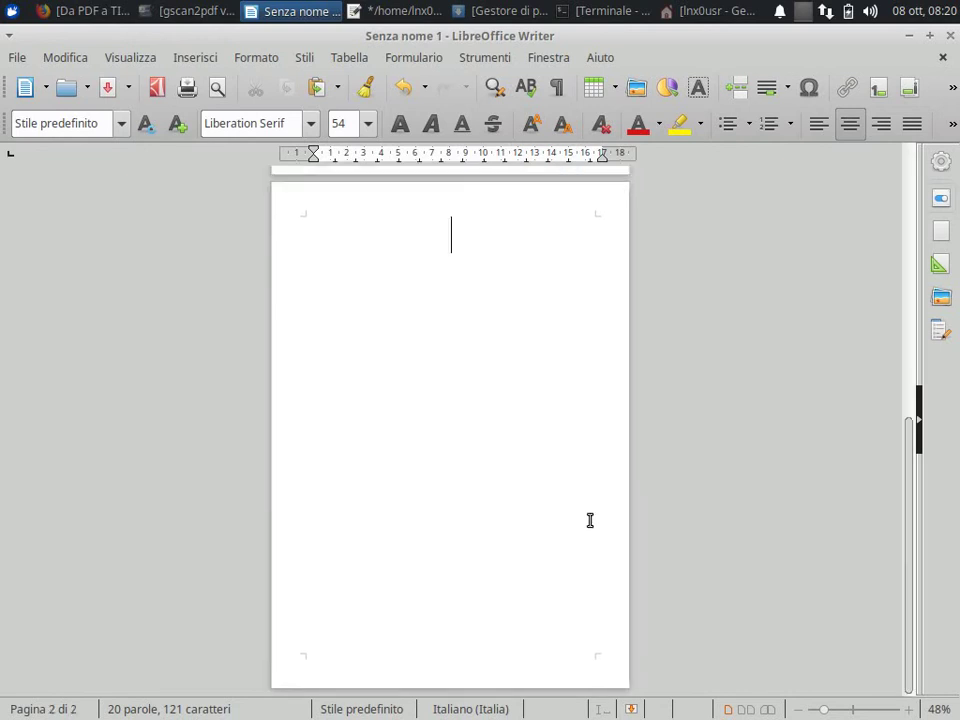
right_click(450, 234)
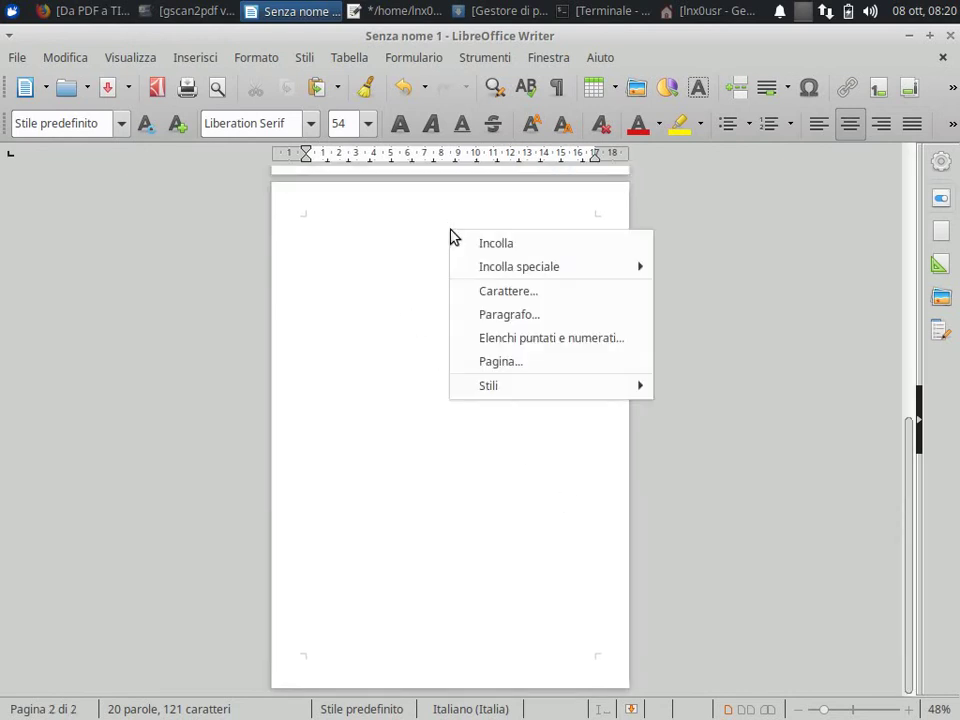
left_click(474, 249)
Correct the accented letter before "la TERZA" to "è" and place the cursor at the end of the pasted text
left_click(434, 248)
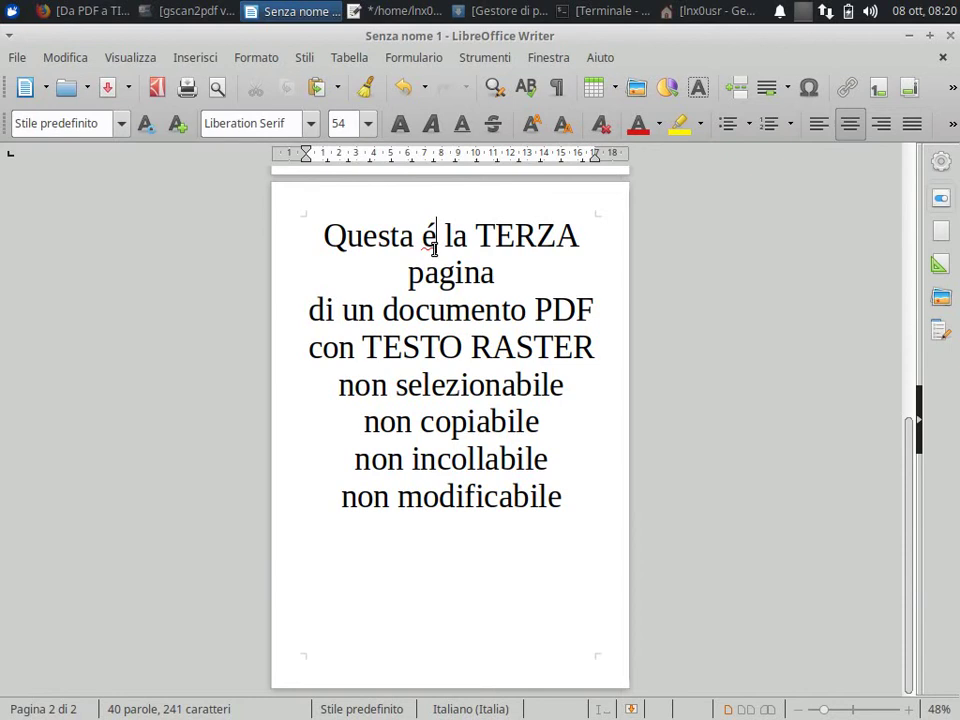
left_click(428, 505)
right_click(428, 238)
key("Escape")
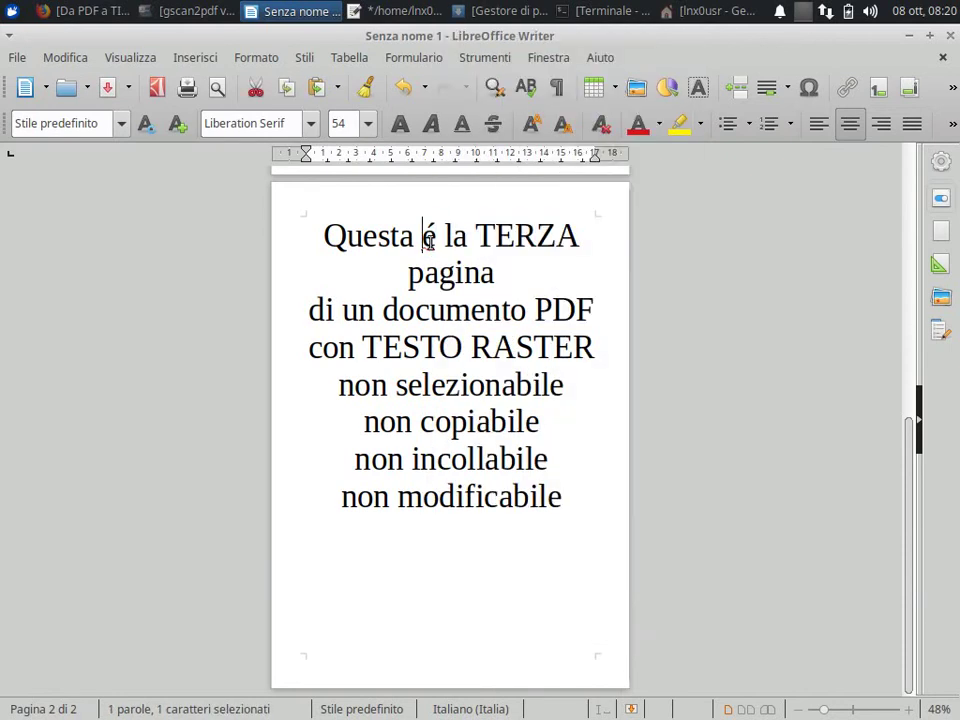
left_click(441, 243)
key("BackSpace")
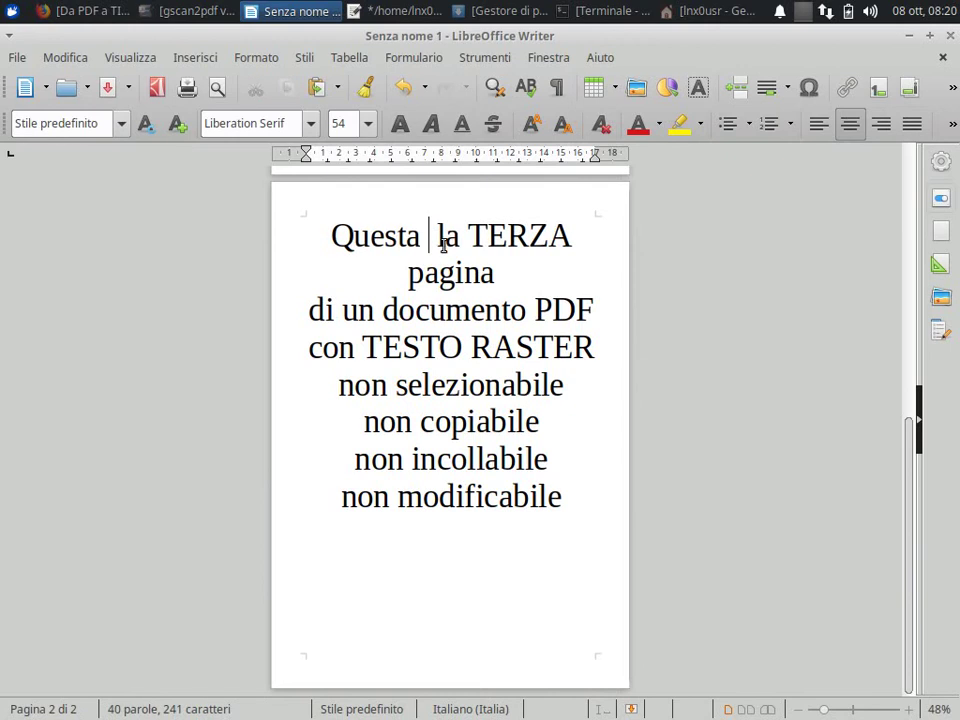
type("è")
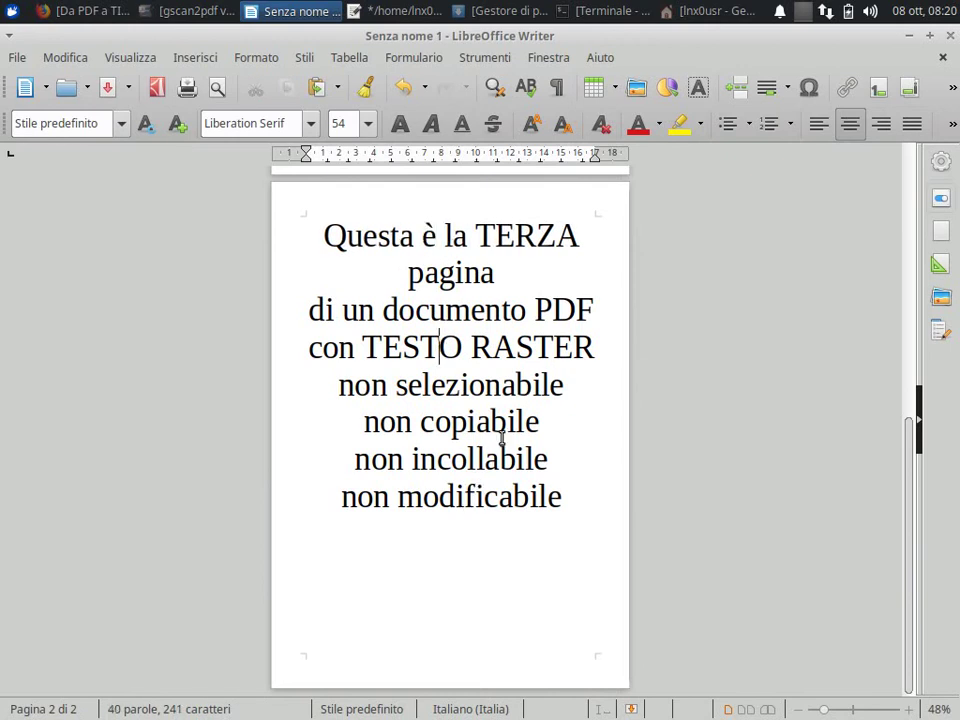
left_click(567, 498)
Export the document directly to PDF as Export.pdf in the Scrivania folder
left_click(28, 58)
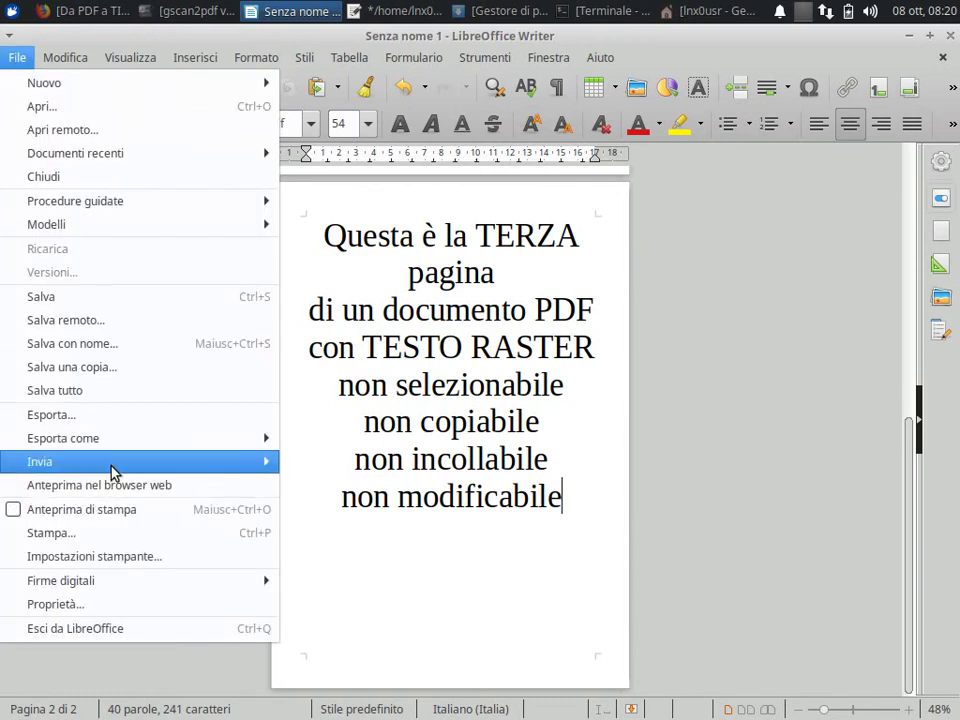
mouse_move(131, 440)
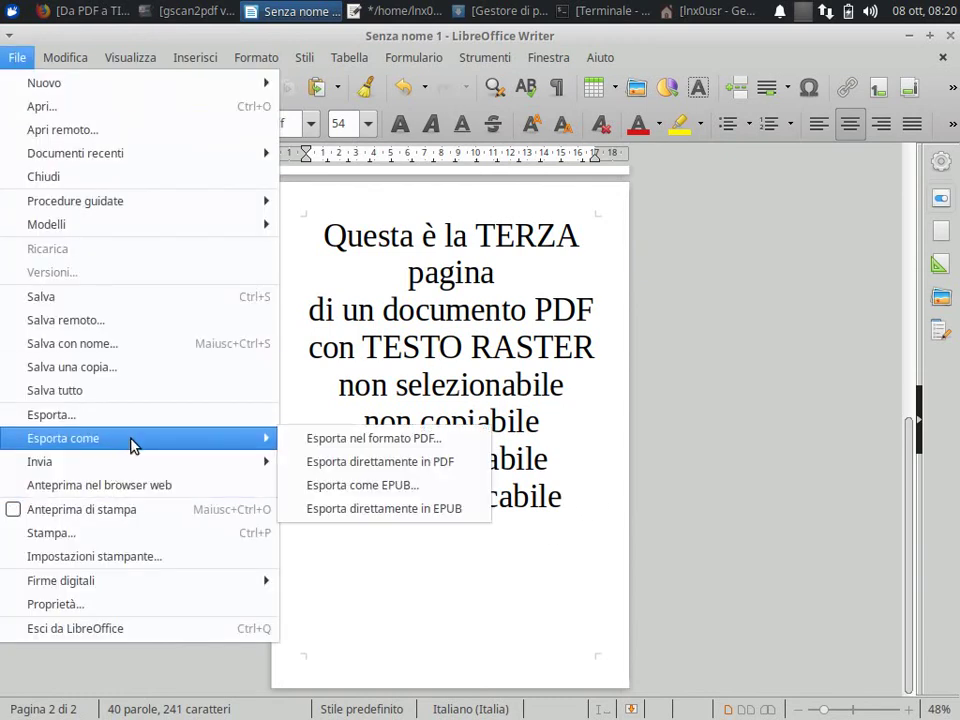
left_click(348, 462)
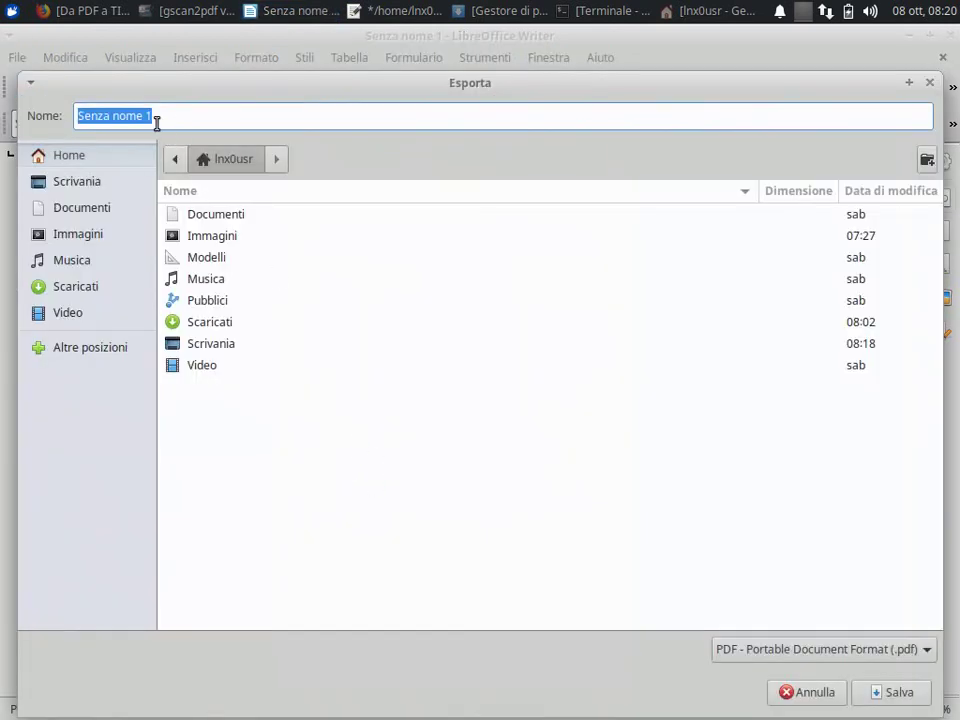
type("Export.pdf")
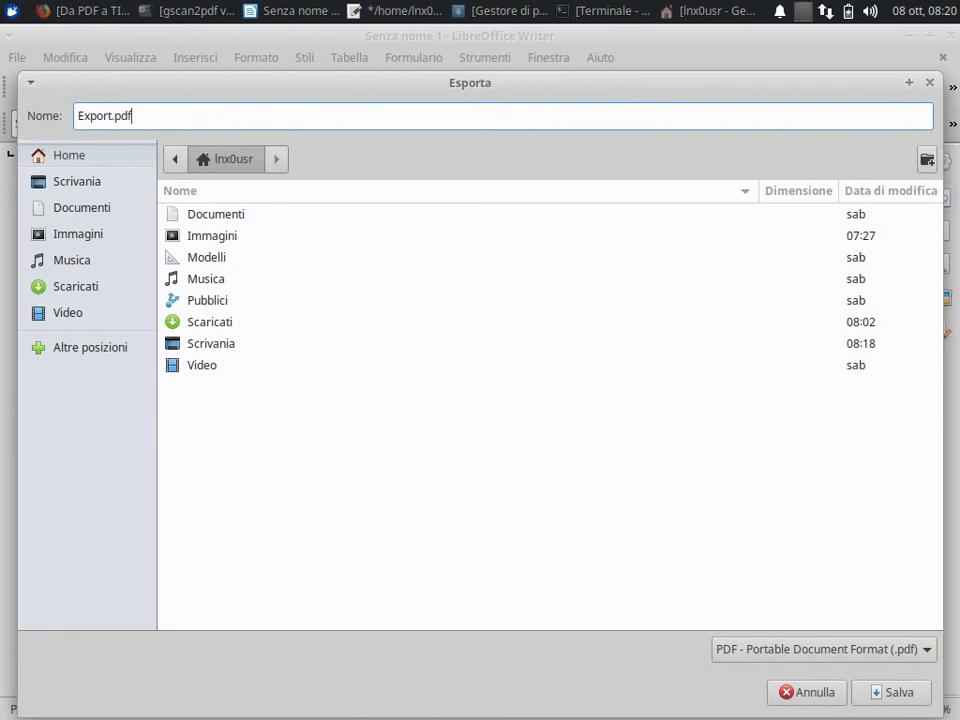
left_click(190, 344)
double_click(190, 344)
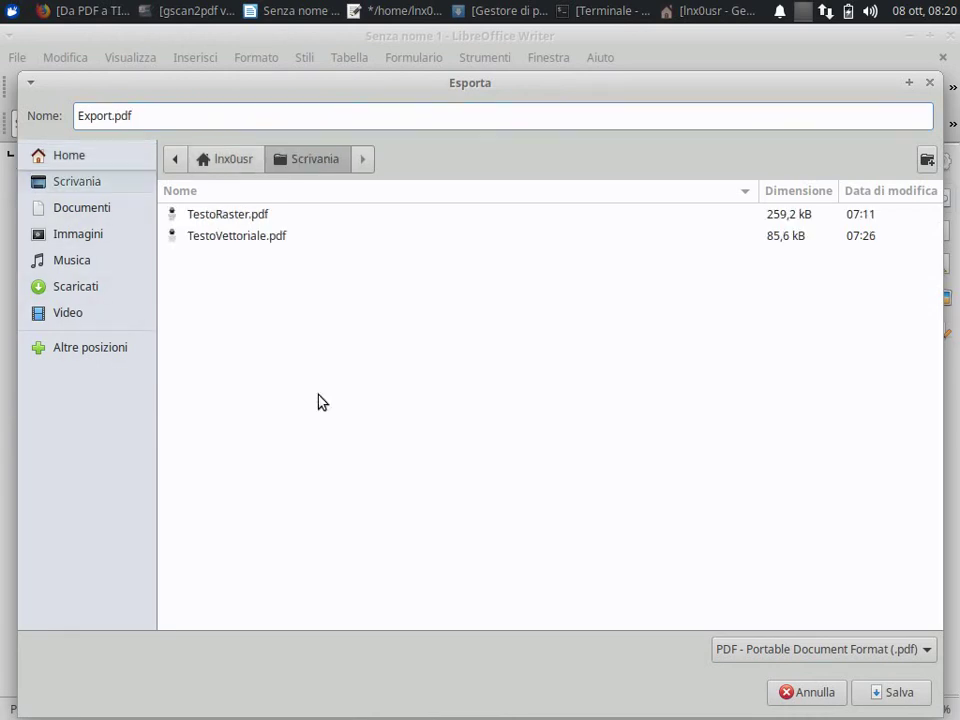
left_click(900, 695)
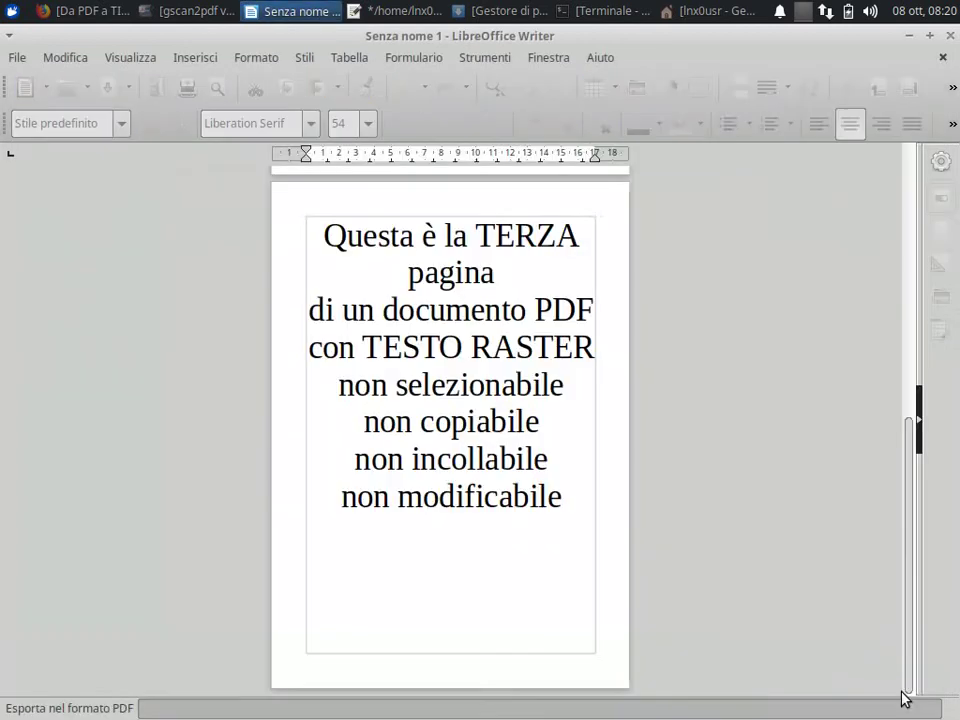
Minimize the Writer document, close -ita.txt without saving its changes, and move Export.pdf below -ita.txt on the desktop
left_click(907, 36)
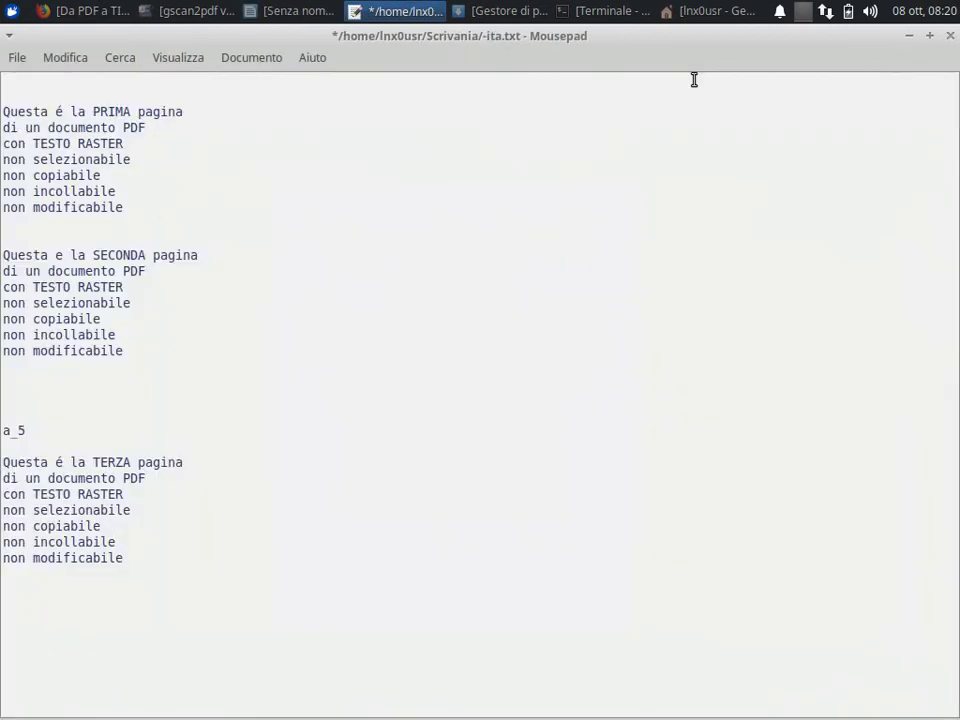
left_click(950, 35)
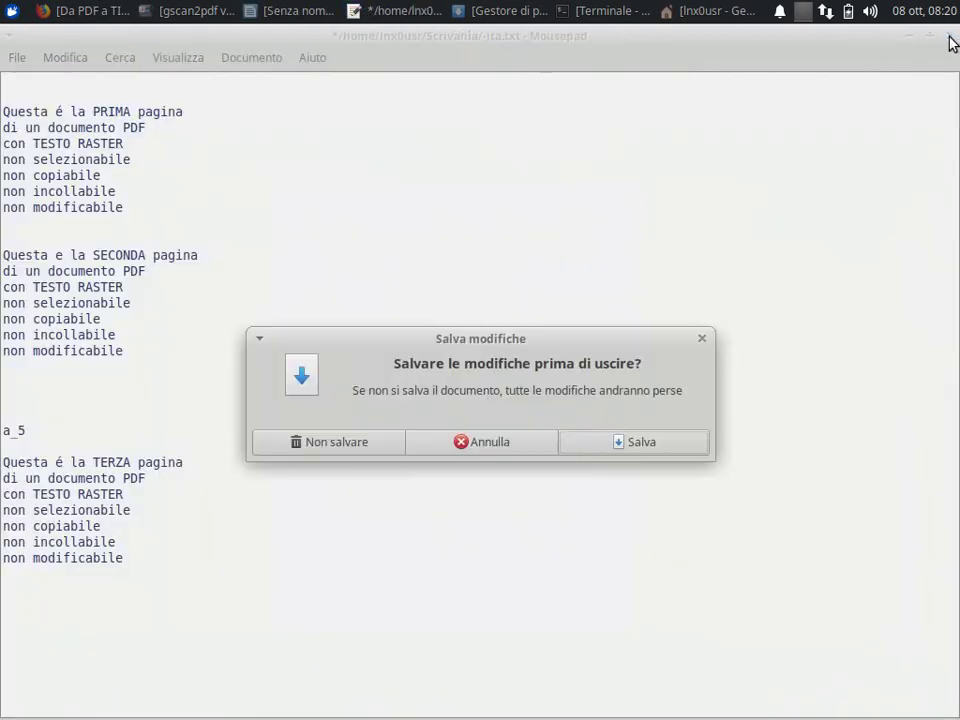
left_click(379, 443)
left_click_drag(64, 76, 281, 289)
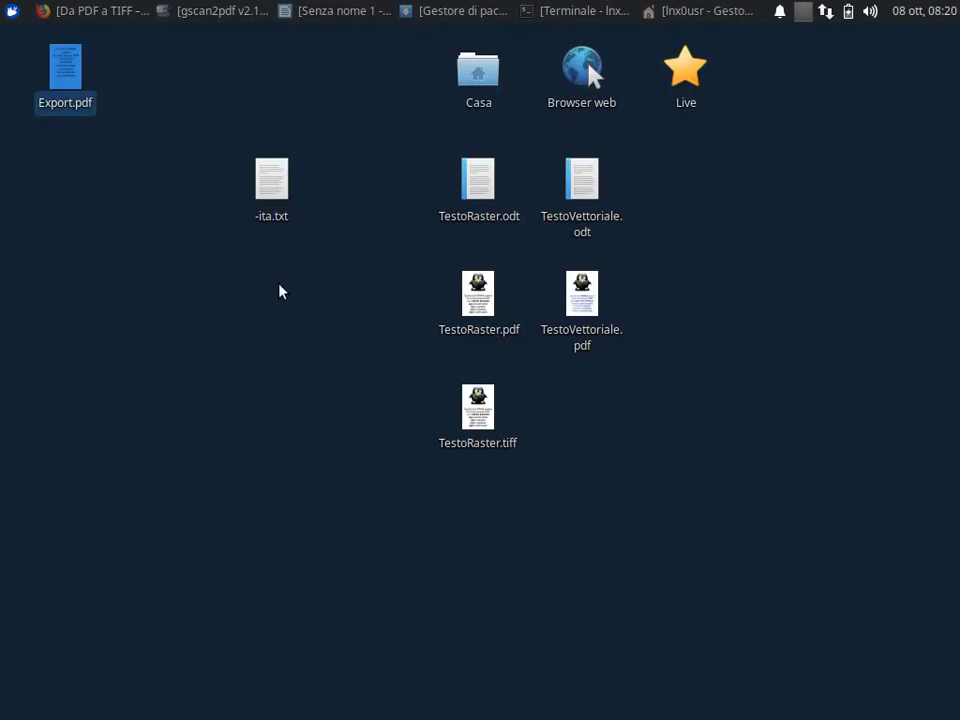
left_click_drag(70, 90, 276, 311)
Open Export.pdf in the document viewer, look over its first page and close it
double_click(272, 311)
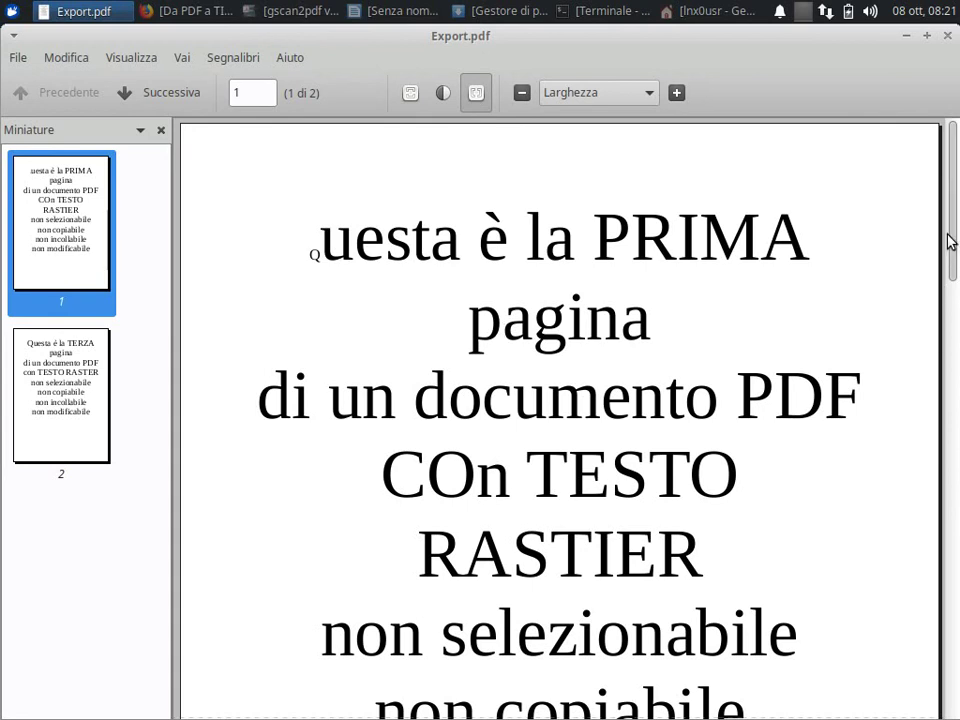
scroll(957, 283, "down", 2)
left_click_drag(957, 283, 943, 79)
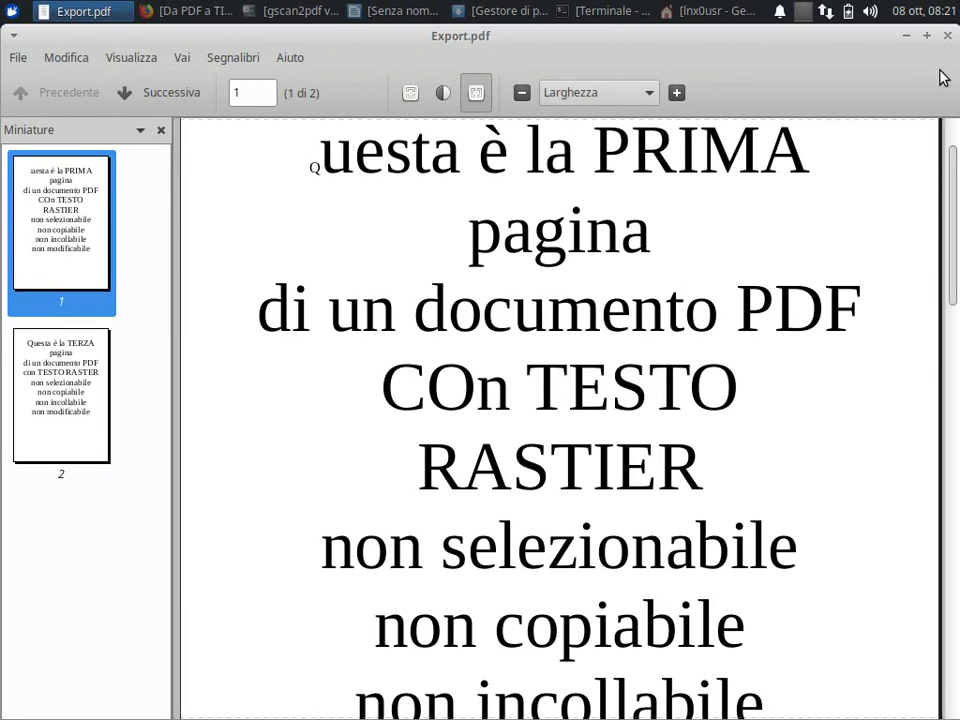
left_click(946, 34)
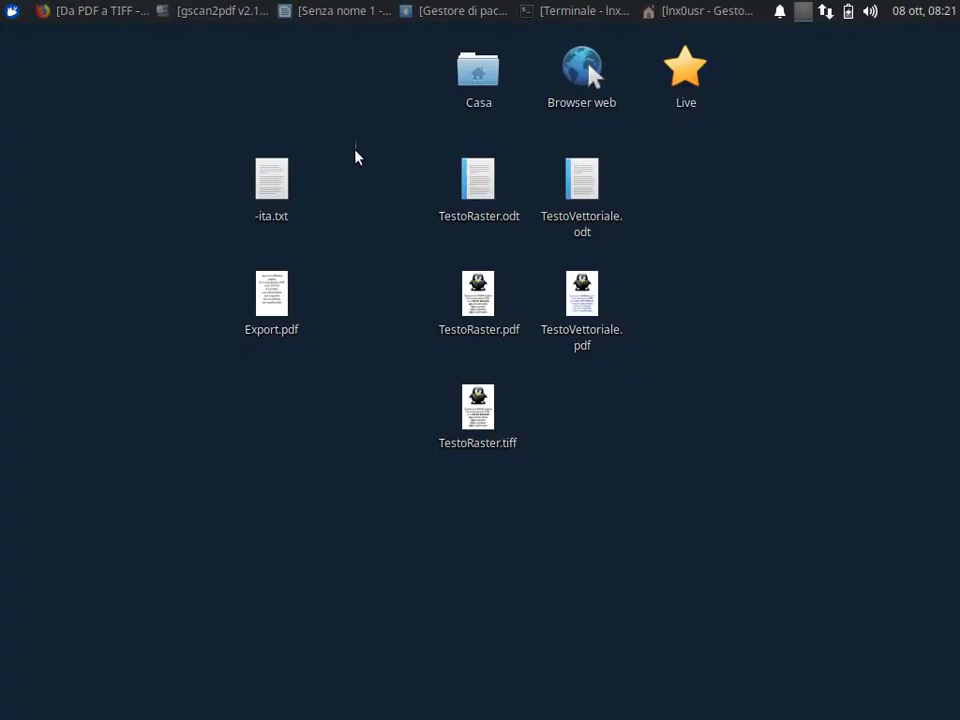
Permanently delete -ita.txt and Export.pdf from the desktop
left_click_drag(356, 156, 235, 368)
key("shift+Delete")
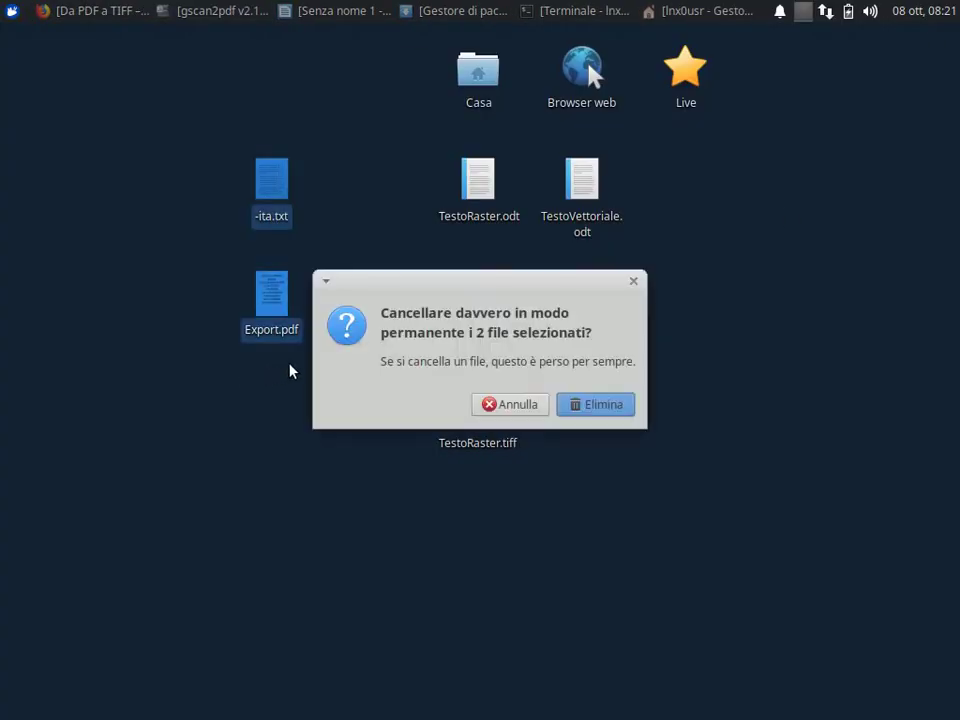
left_click(613, 402)
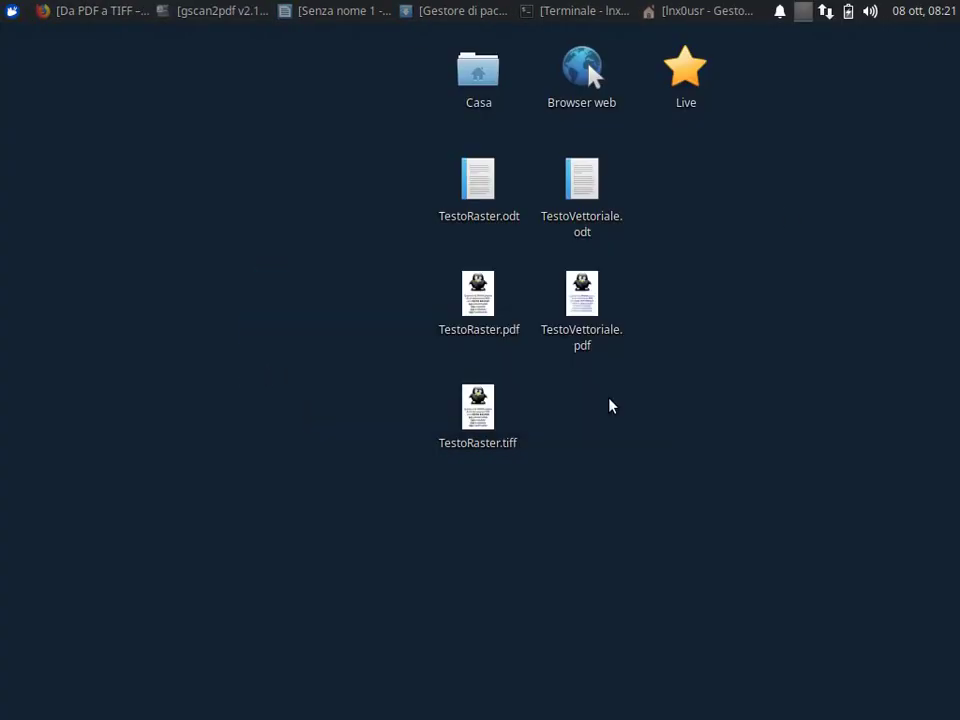
Open TestoVettoriale.pdf, select some of the text on its first page and close the document
double_click(592, 318)
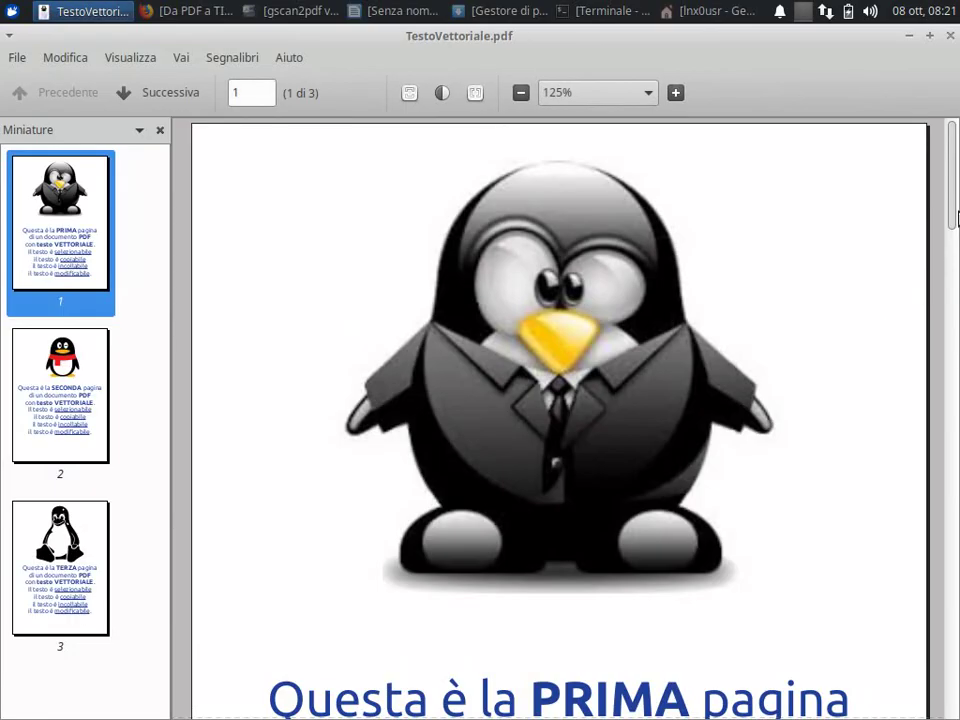
scroll(560, 420, "down", 10)
left_click_drag(345, 125, 560, 340)
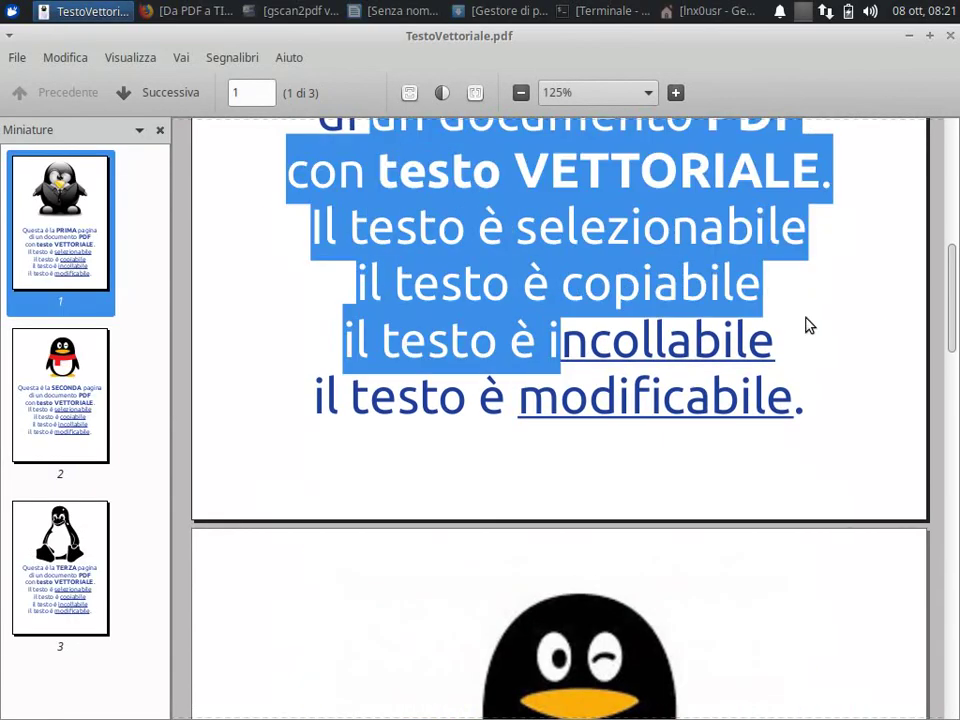
left_click(950, 35)
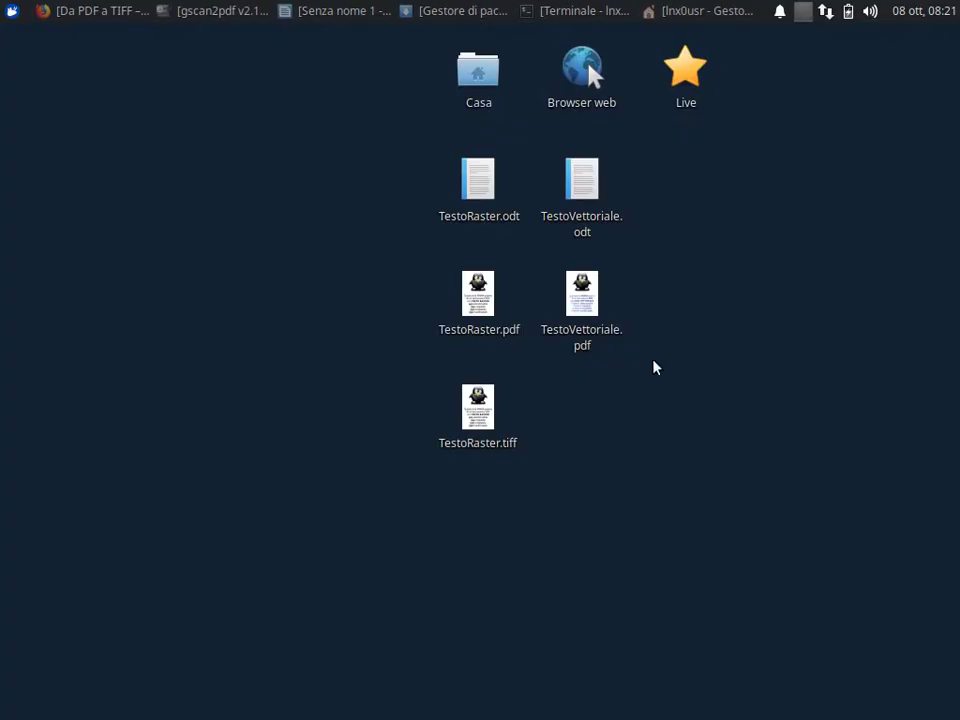
Open TestoRaster.pdf in the document viewer, look over its first page and close the document
double_click(480, 300)
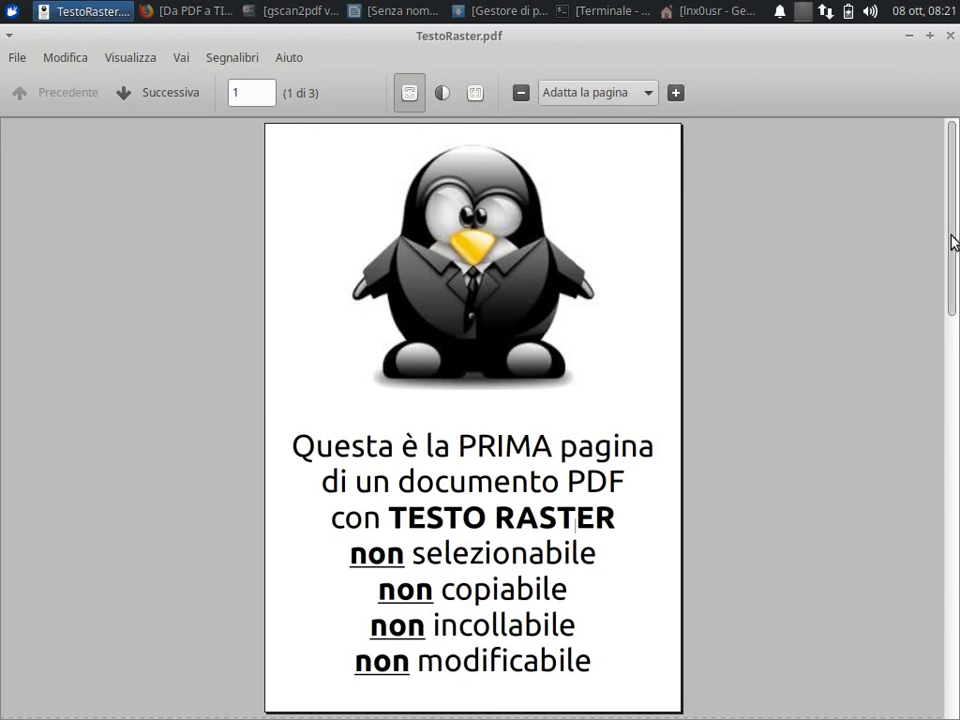
left_click_drag(953, 242, 846, 315)
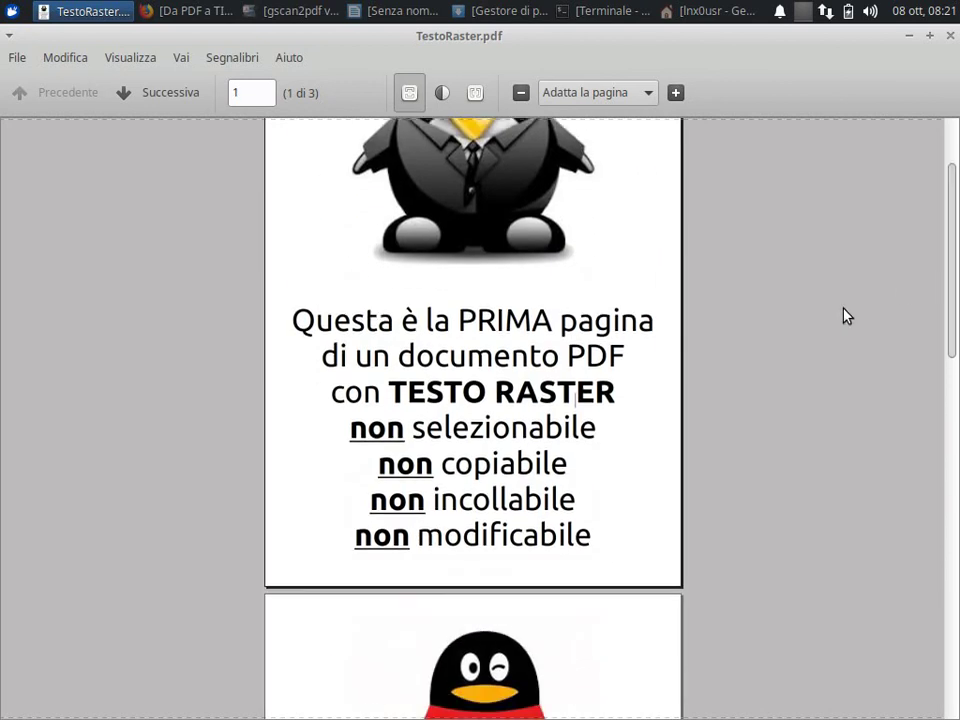
left_click(950, 37)
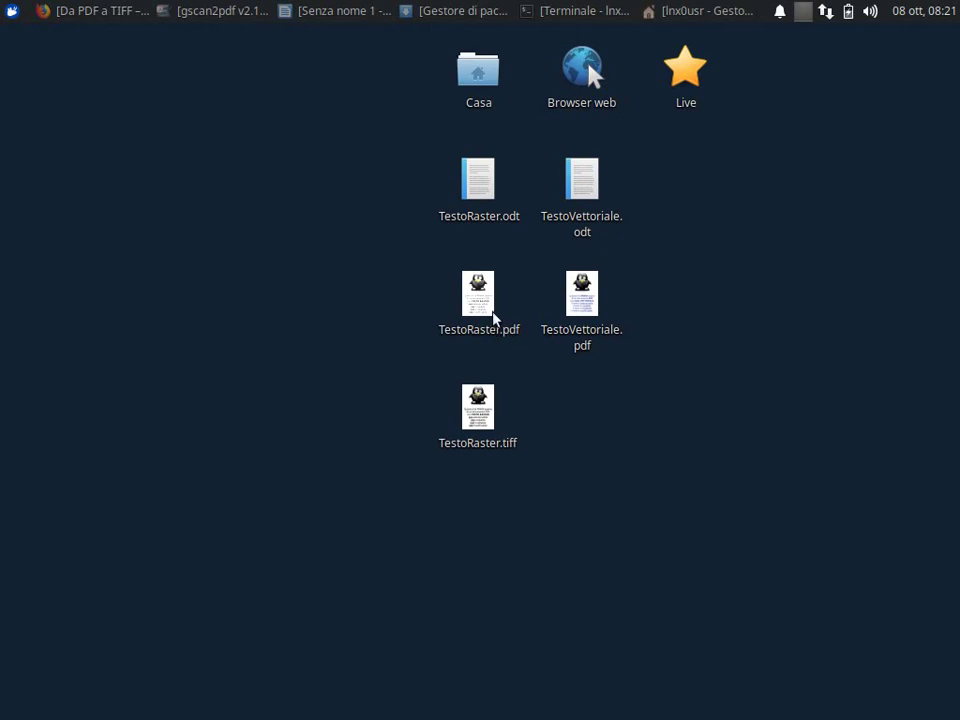
Switch to gscan2pdf, open page 2's OCR text for editing, select some of its lines, close the editor without changes and minimize the window
left_click(222, 12)
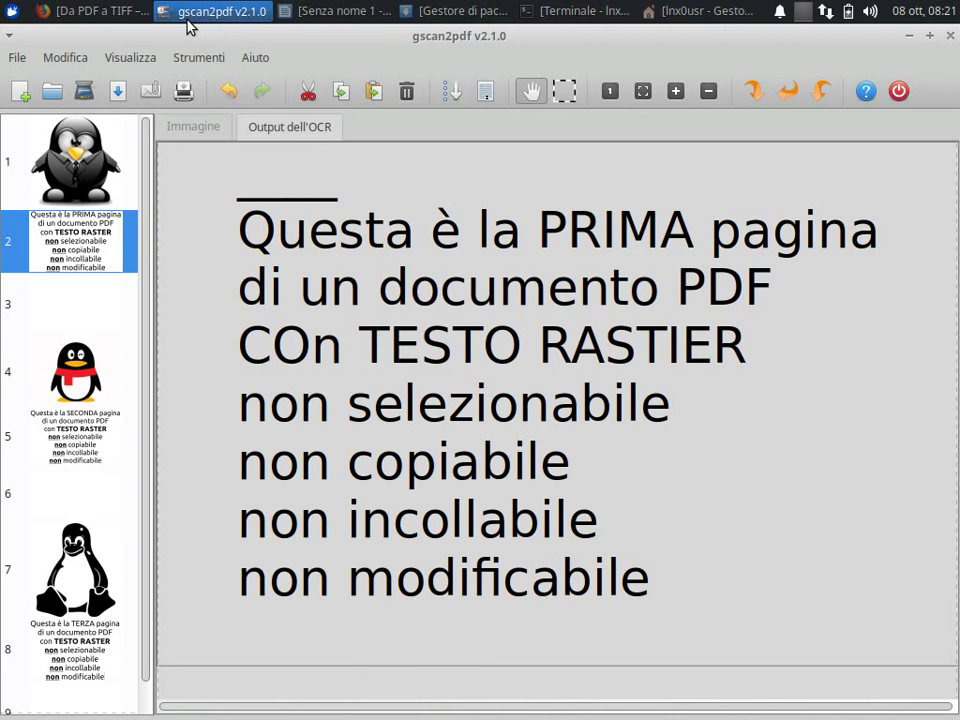
left_click(450, 336)
left_click_drag(411, 418, 428, 466)
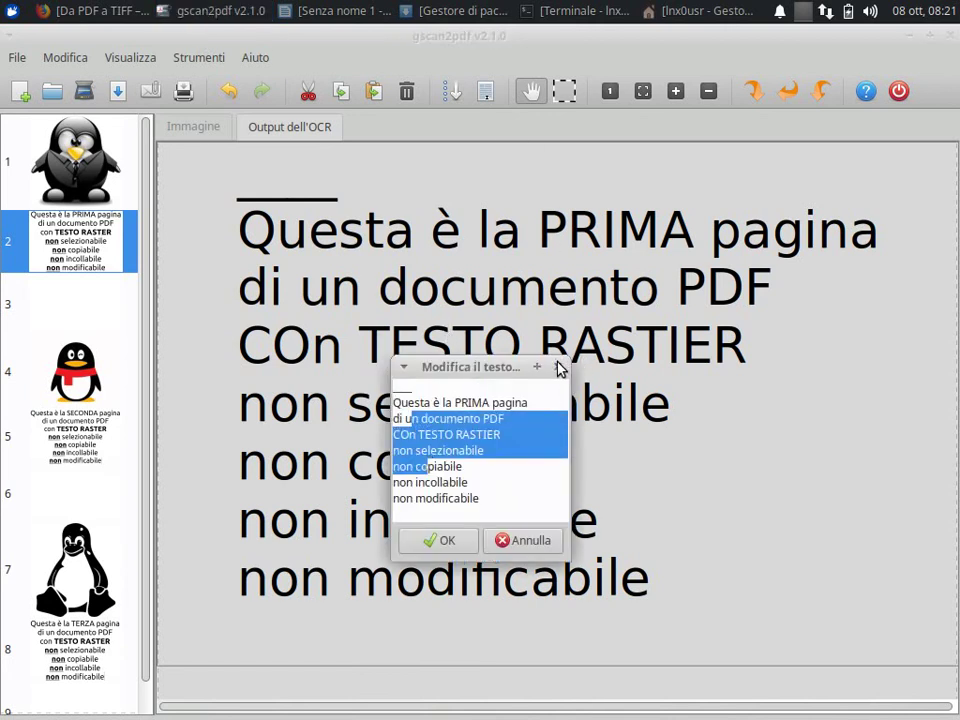
left_click(558, 366)
left_click(908, 44)
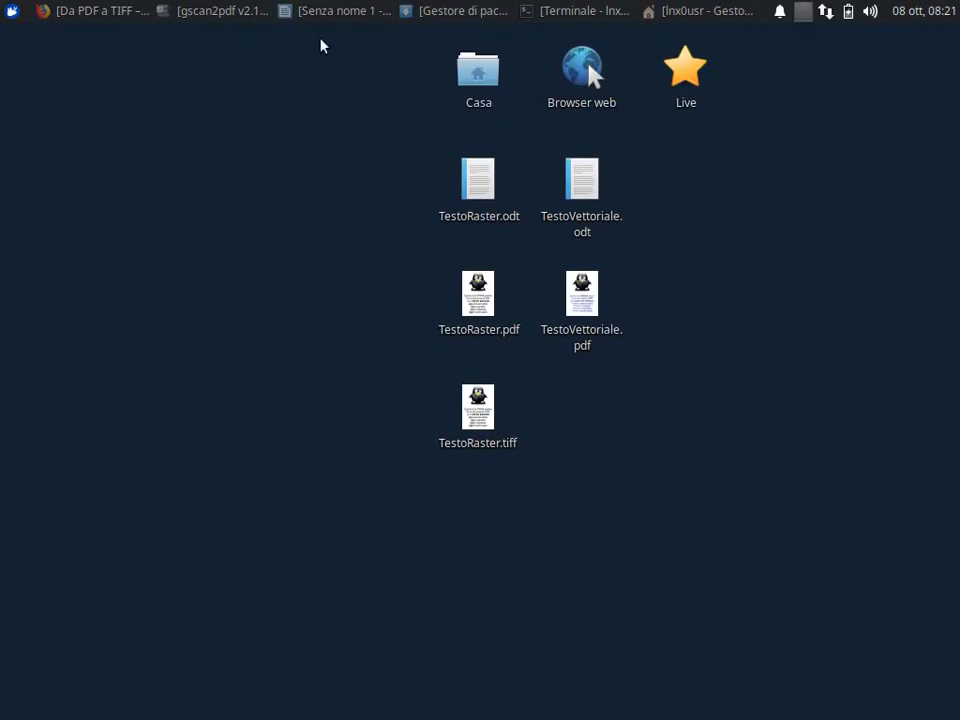
Review the My Drive files in Firefox and the tesseract OCR run in the terminal, minimizing each window after viewing
left_click(129, 12)
left_click(270, 63)
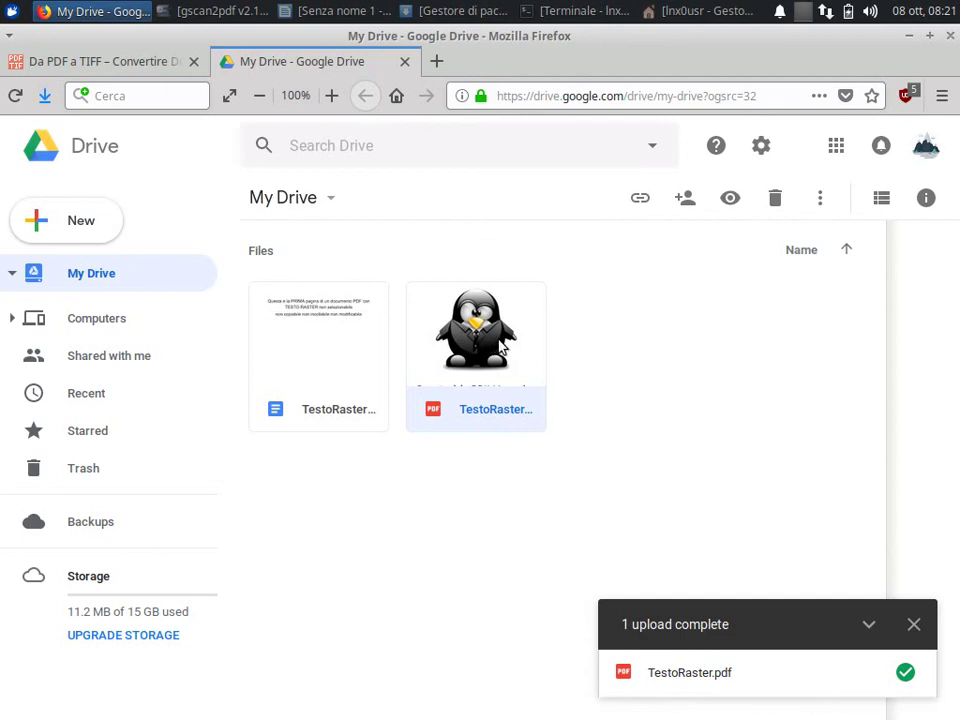
left_click(909, 37)
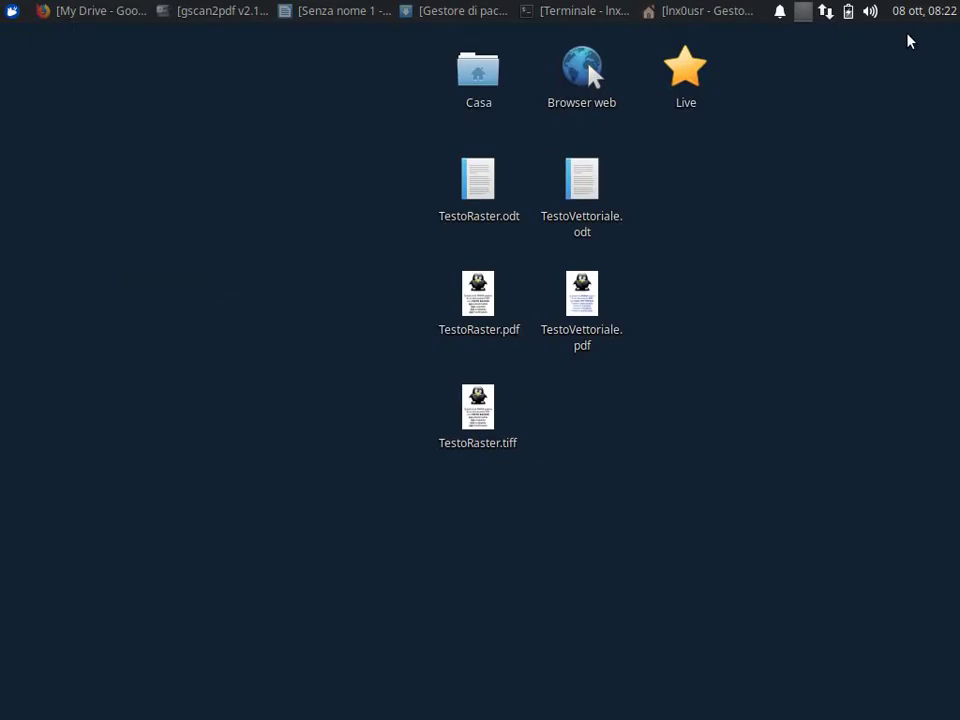
left_click(575, 12)
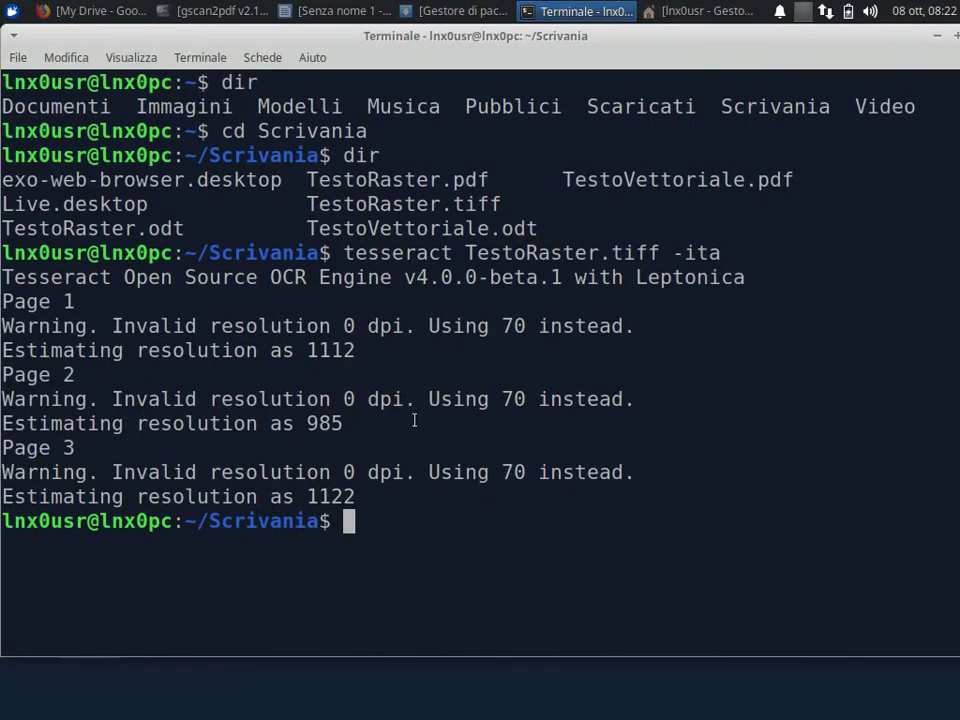
left_click(938, 40)
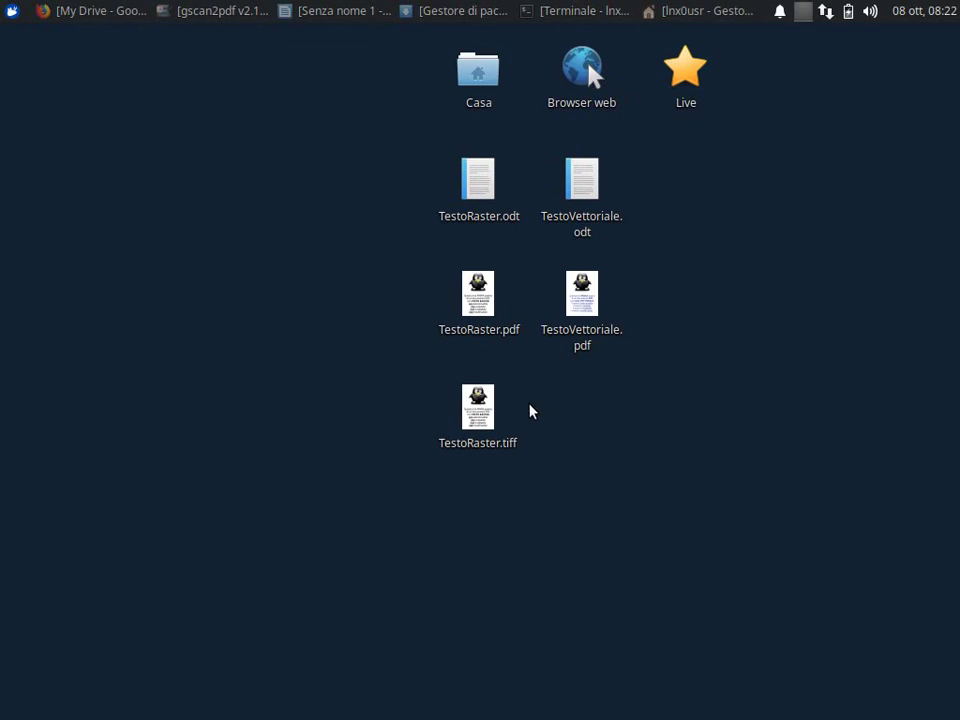
left_click(803, 12)
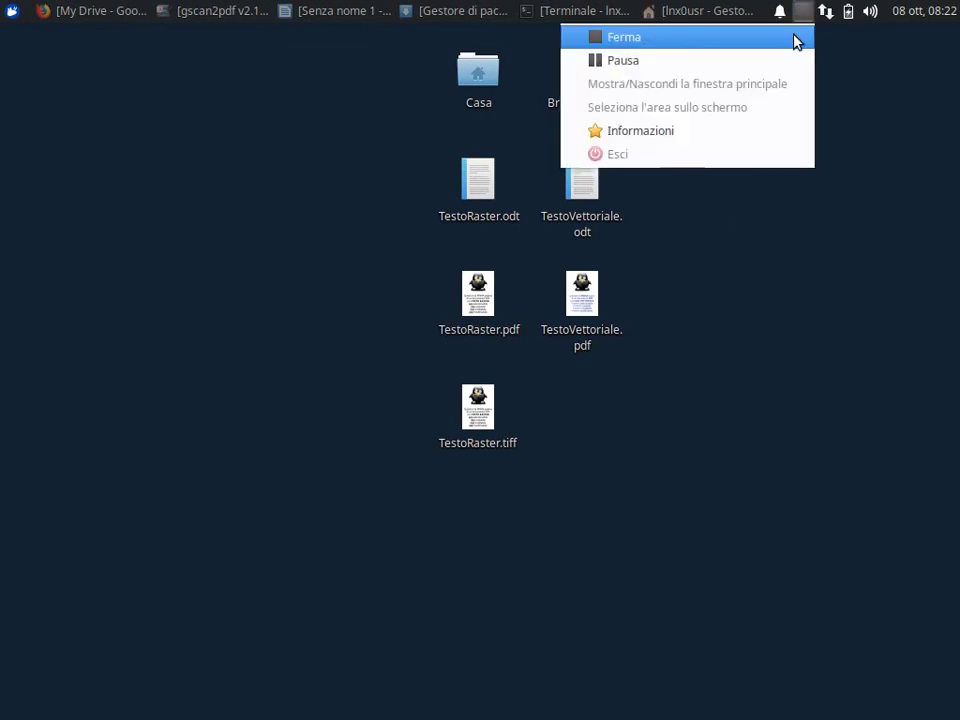